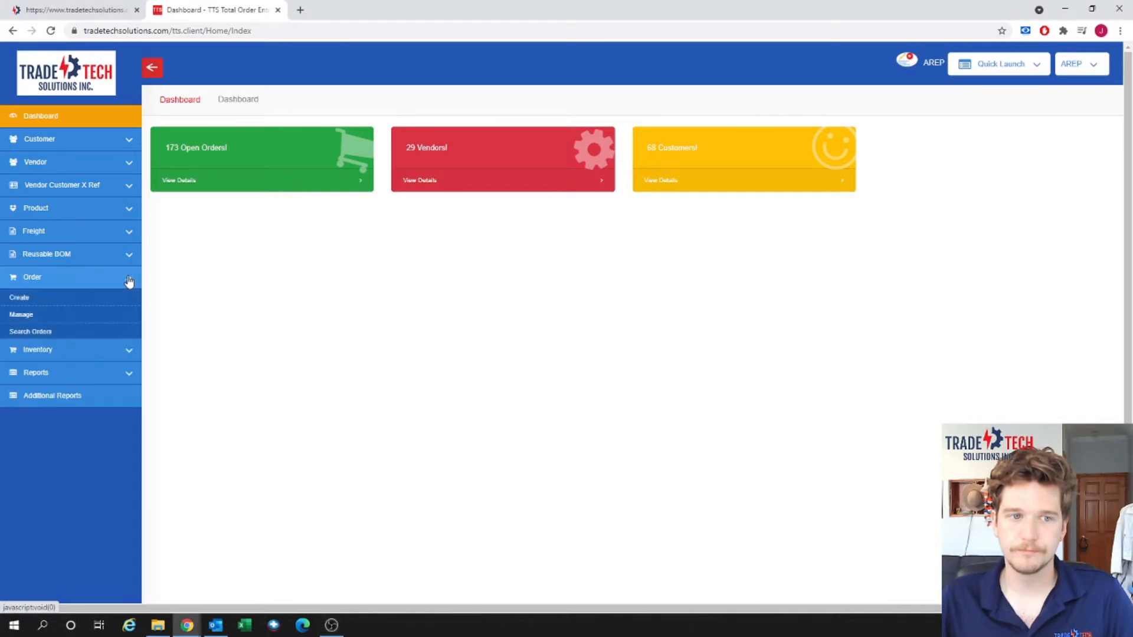
Start a new order for vendor Gravity Industries and customer A&S Electric.
{"action": "left_click", "coordinate": [117, 300]}
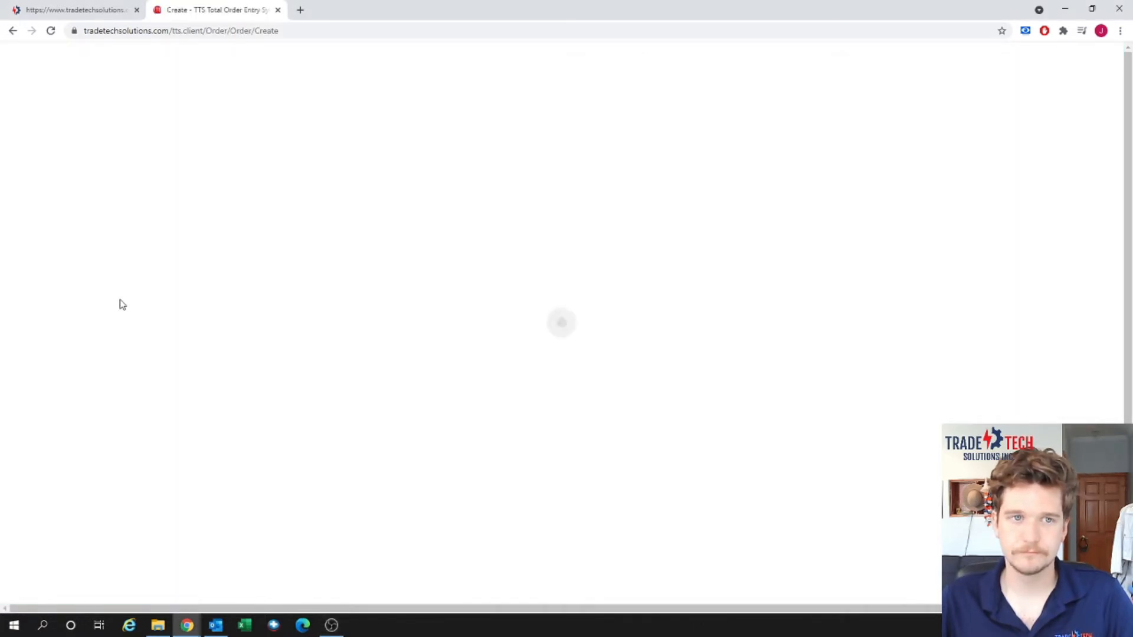
{"action": "left_click", "coordinate": [259, 193]}
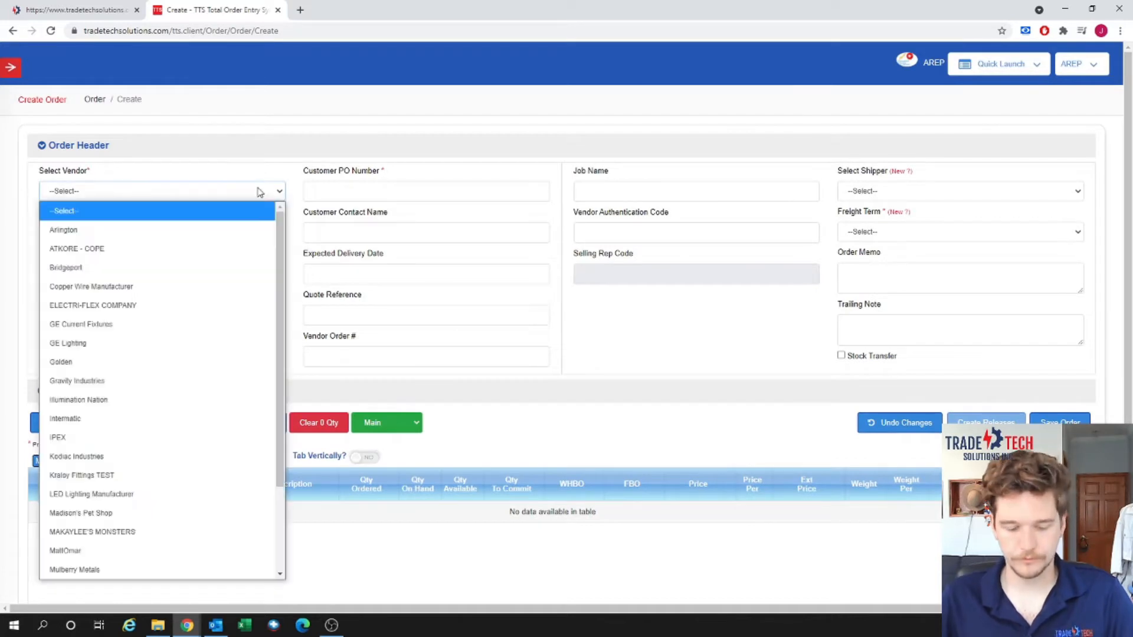
{"action": "type", "text": "gr"}
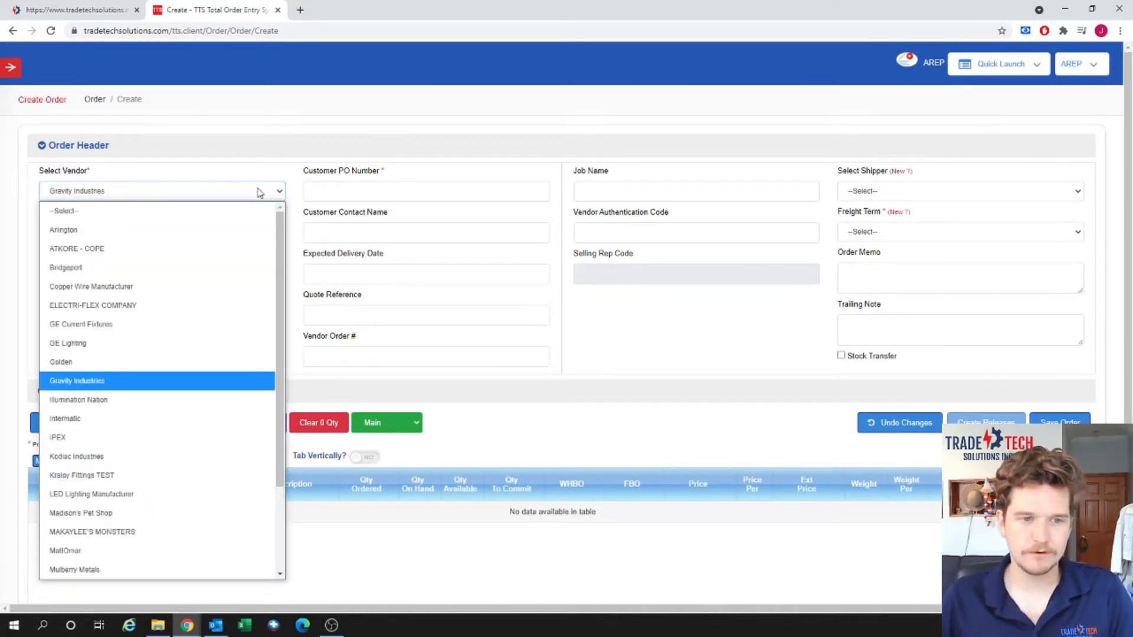
{"action": "key", "text": "Return"}
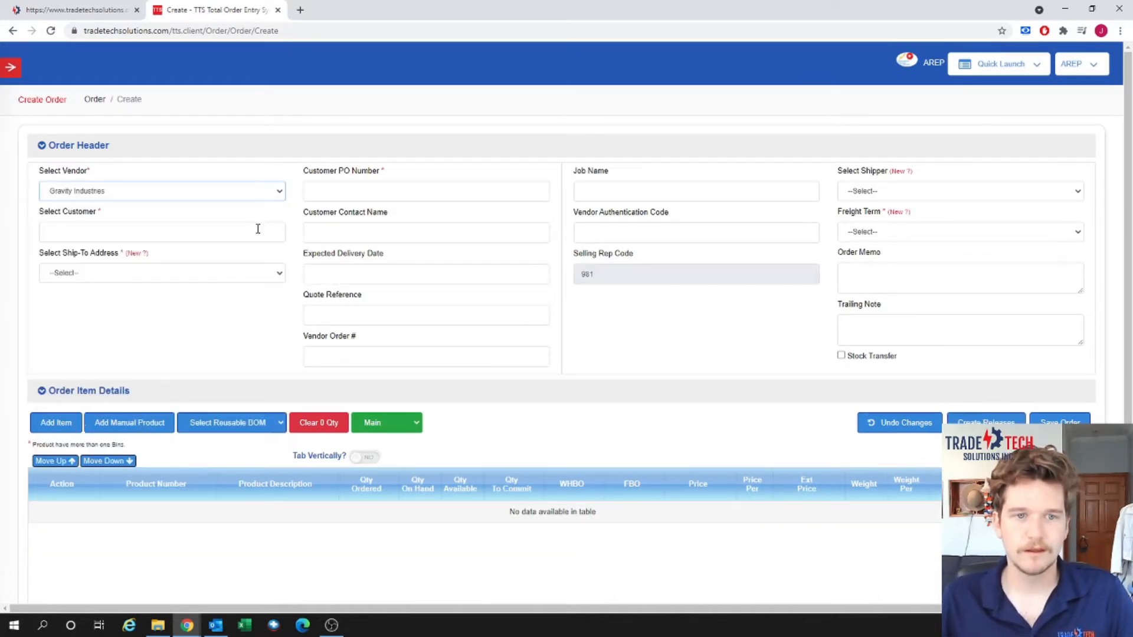
{"action": "left_click", "coordinate": [258, 229]}
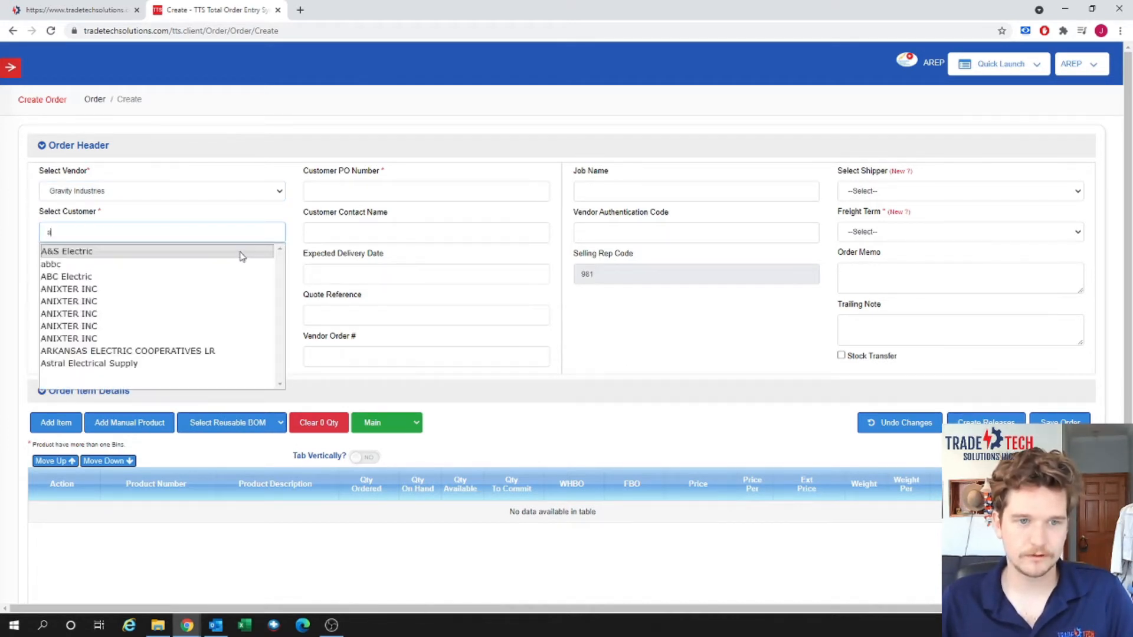
{"action": "left_click", "coordinate": [240, 252]}
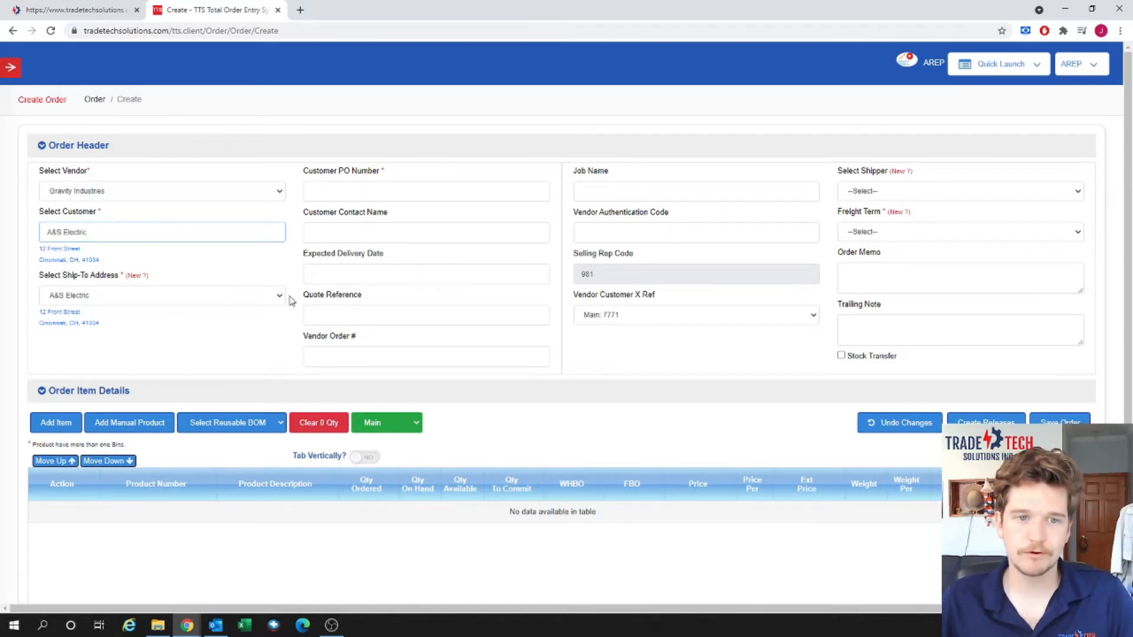
Leave the ship-to list unchanged and begin creating a new ship-to address.
{"action": "left_click", "coordinate": [254, 296]}
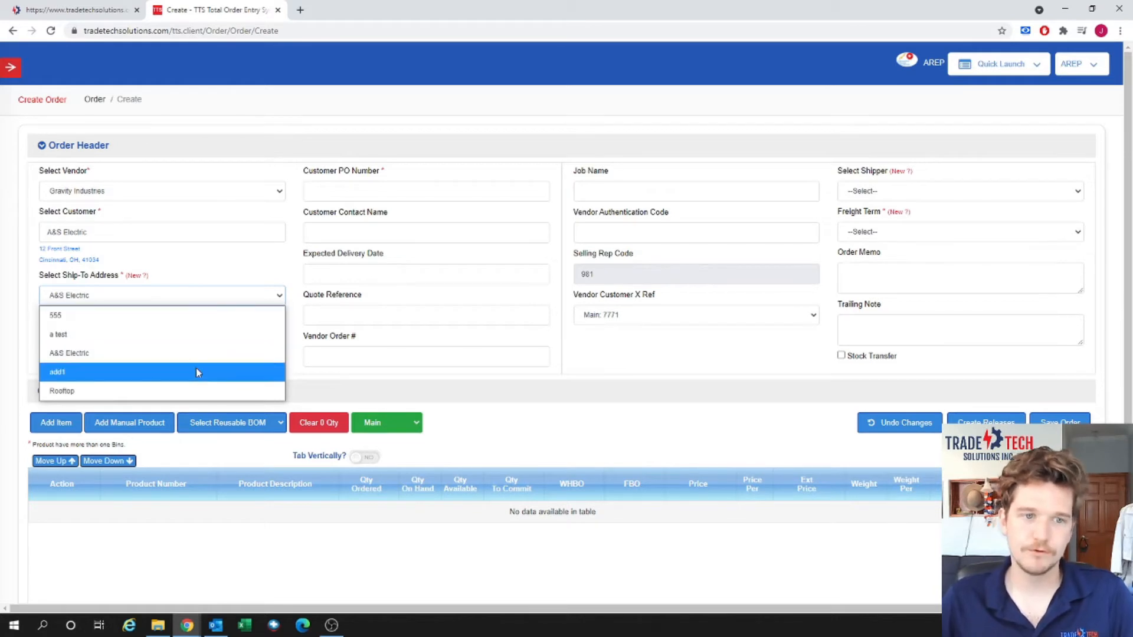
{"action": "left_click", "coordinate": [205, 271]}
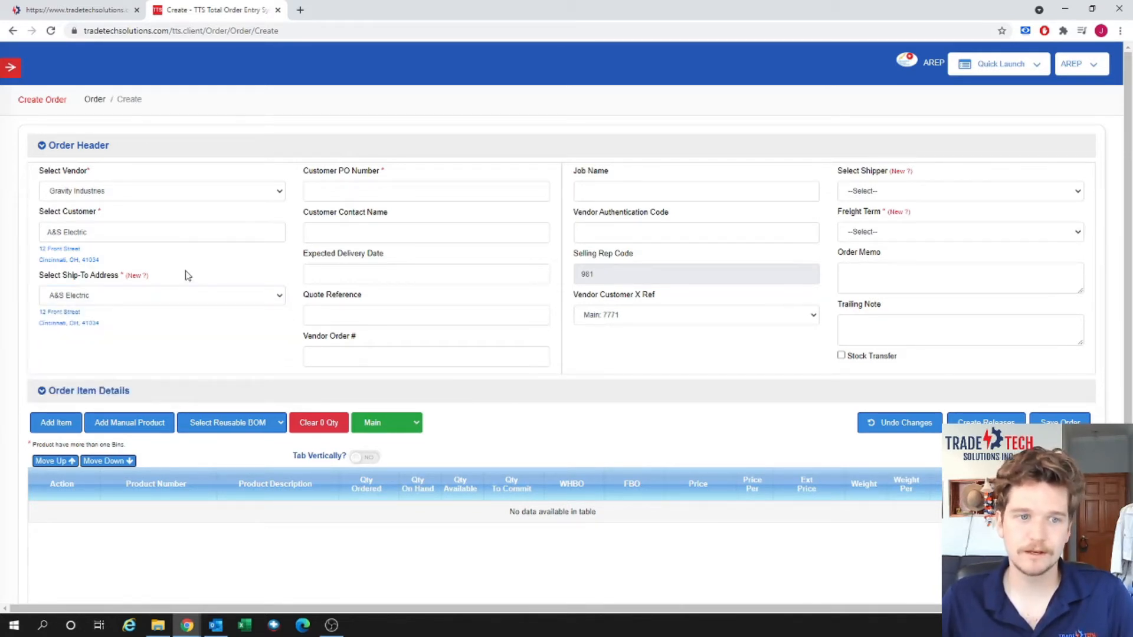
{"action": "left_click", "coordinate": [140, 276]}
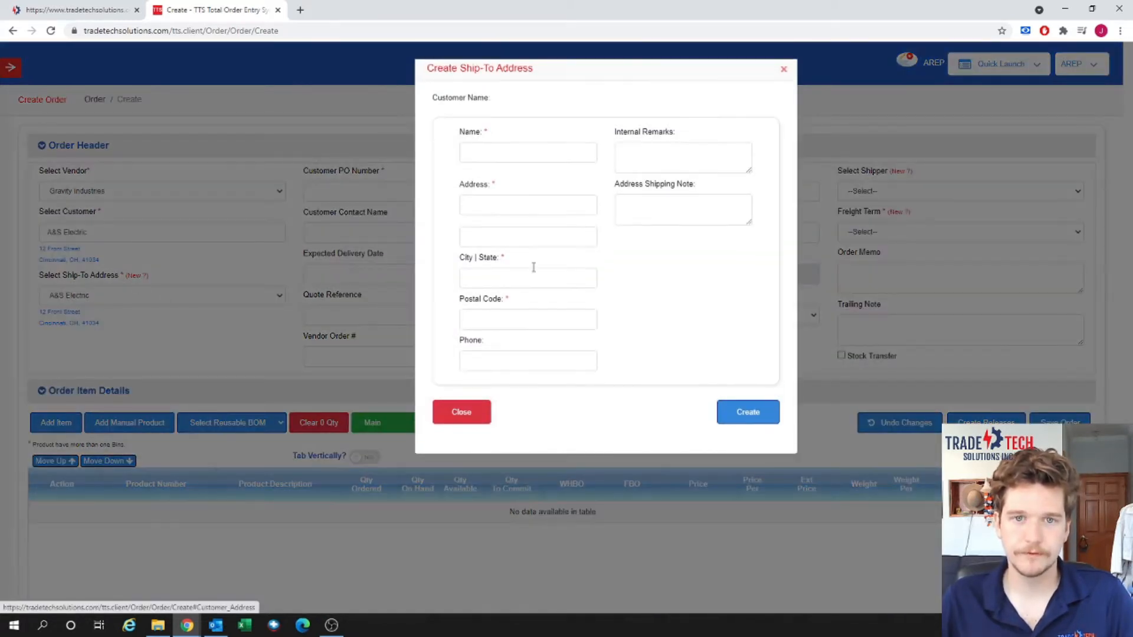
Enter ship-to 'TTS today Address', 12345 Main st, Philadelphia, Pennsylvania 19147.
{"action": "left_click", "coordinate": [505, 160]}
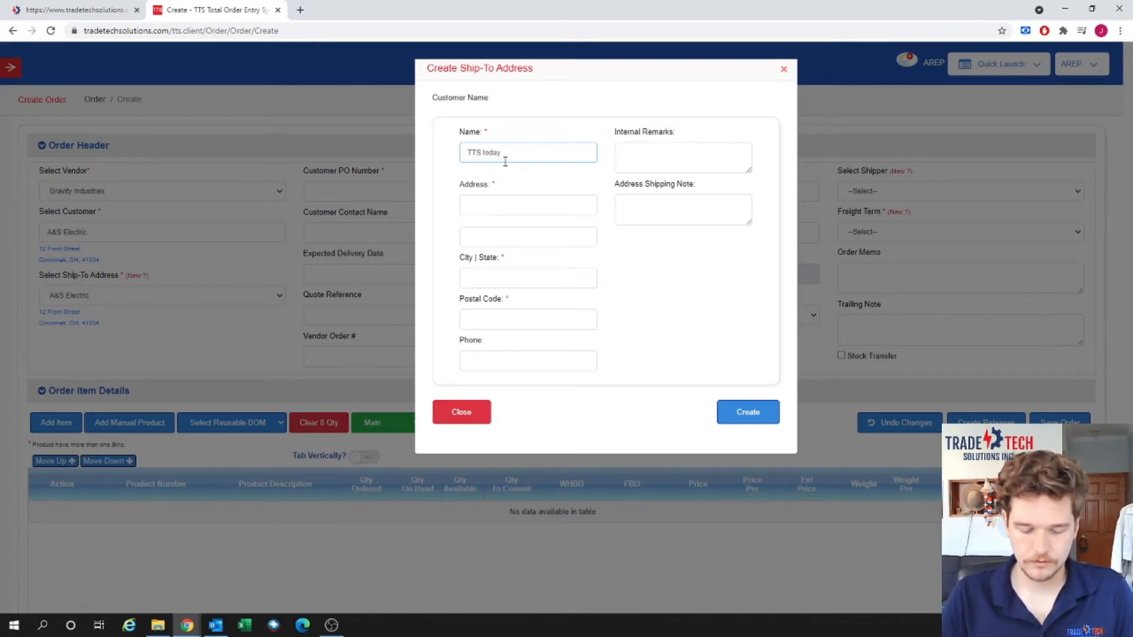
{"action": "type", "text": "TTS today Address"}
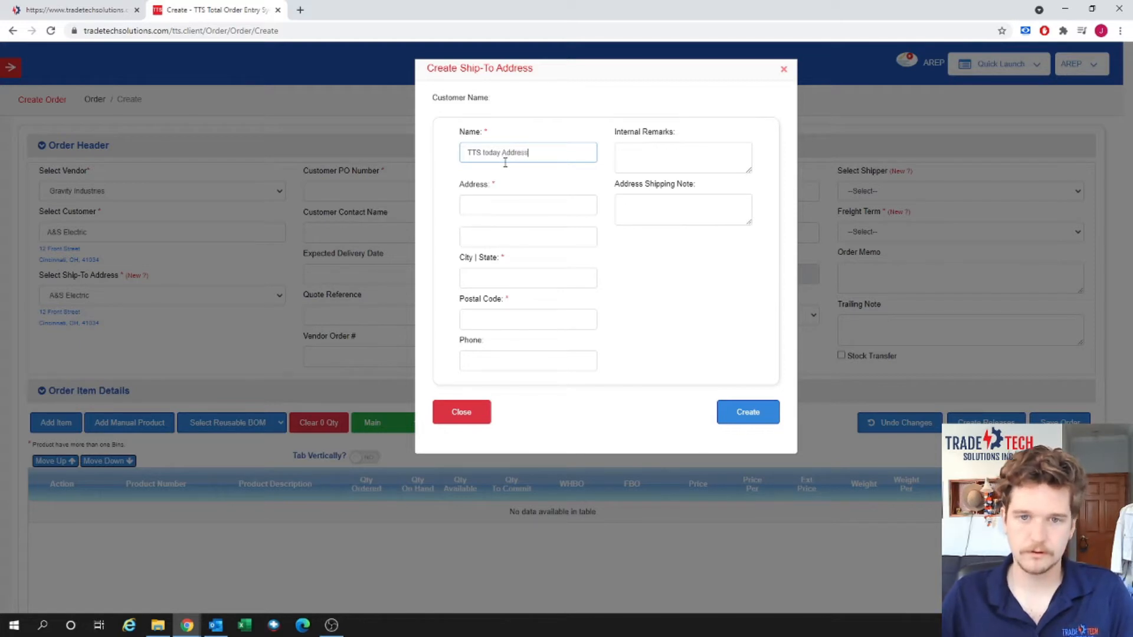
{"action": "left_click", "coordinate": [507, 199]}
{"action": "type", "text": "12"}
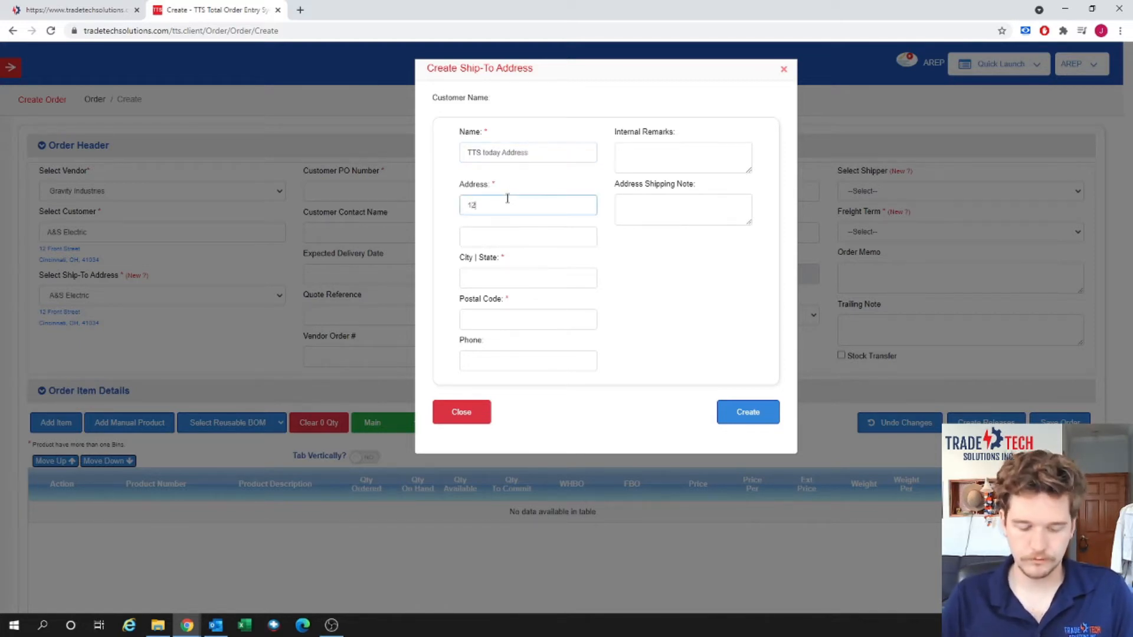
{"action": "type", "text": "345 Main"}
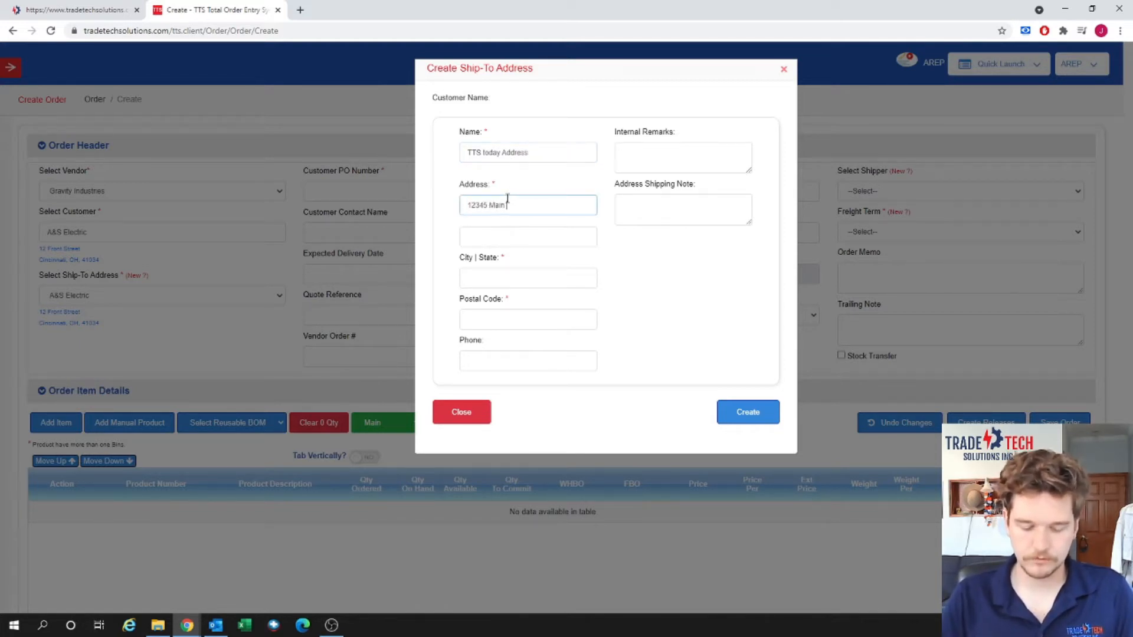
{"action": "type", "text": " st"}
{"action": "left_click", "coordinate": [540, 275]}
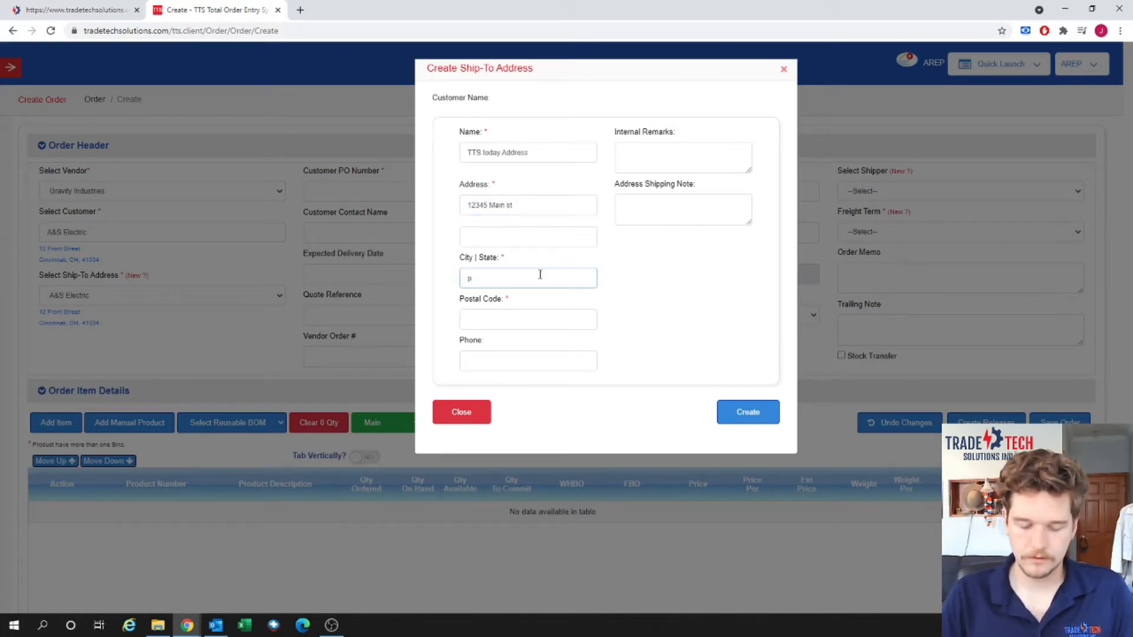
{"action": "type", "text": "philade"}
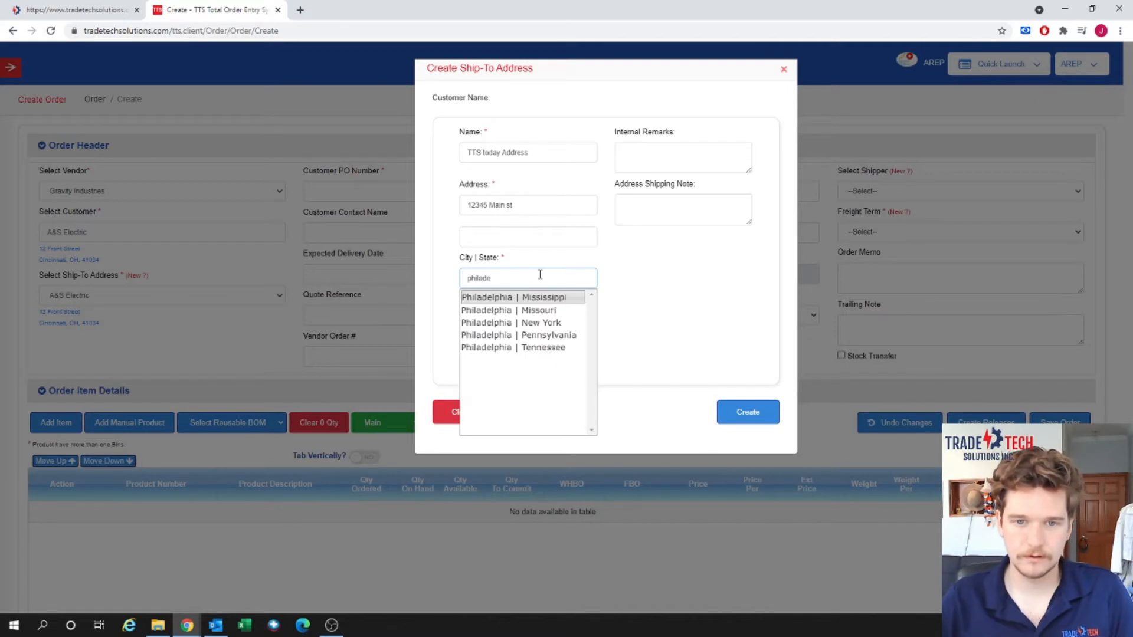
{"action": "left_click", "coordinate": [563, 334]}
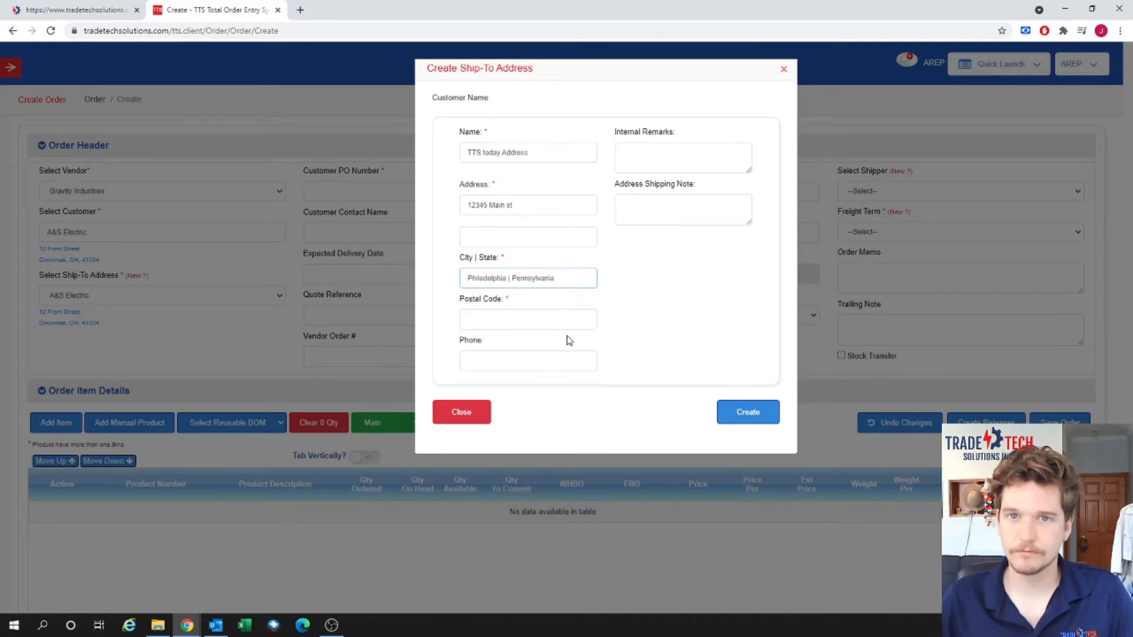
{"action": "left_click", "coordinate": [560, 324]}
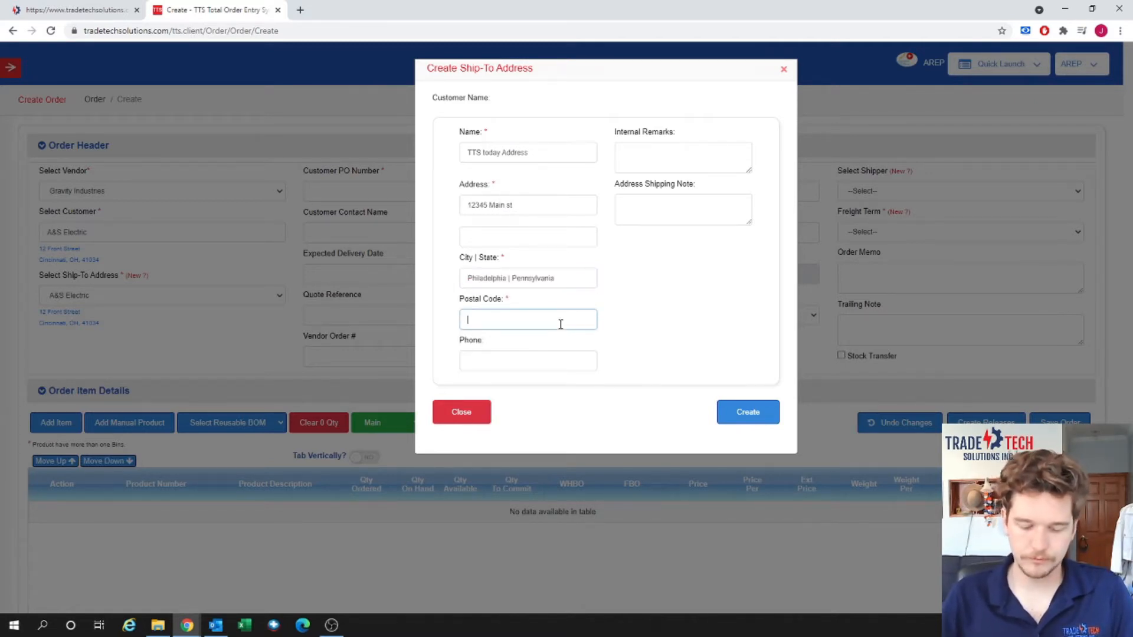
{"action": "type", "text": "1914"}
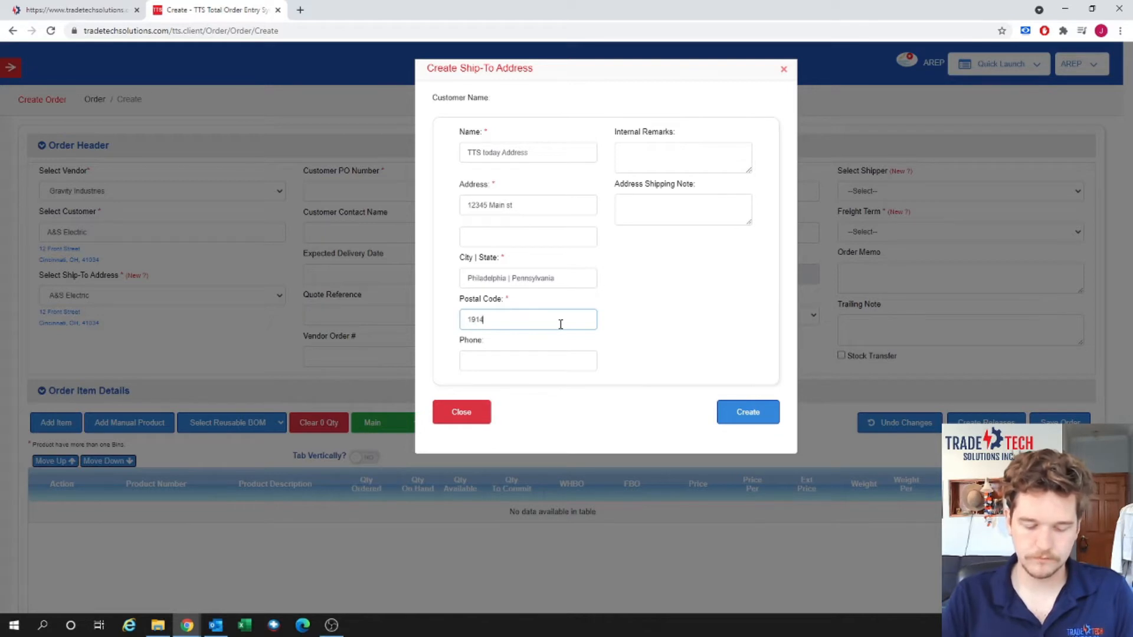
{"action": "type", "text": "7"}
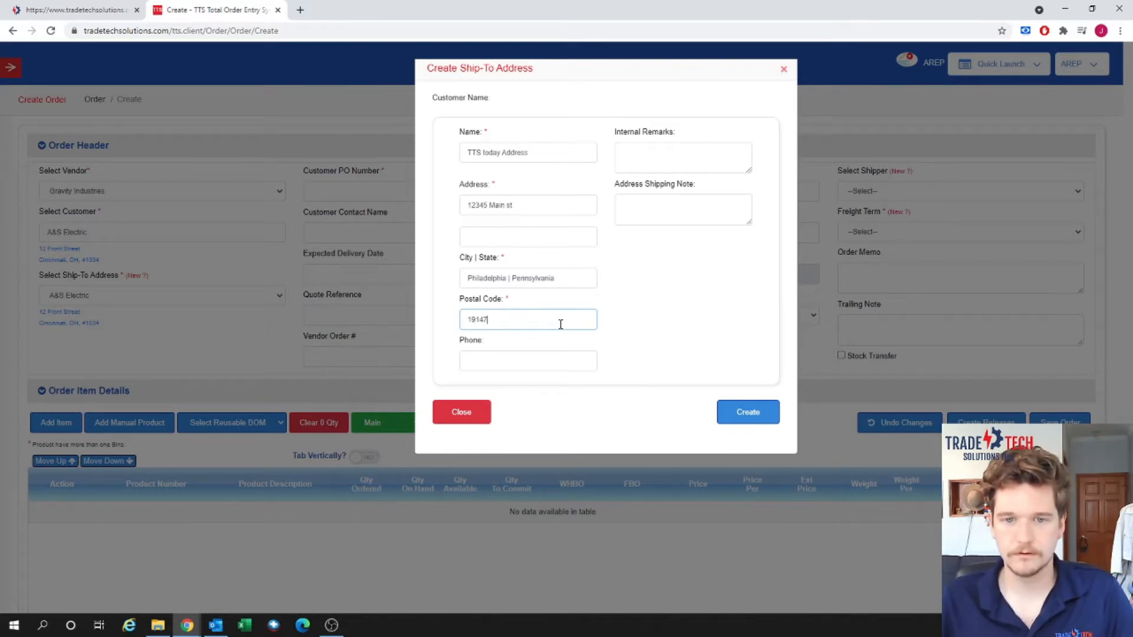
Add the shipping note 'der' and create the new ship-to address.
{"action": "left_click", "coordinate": [574, 354]}
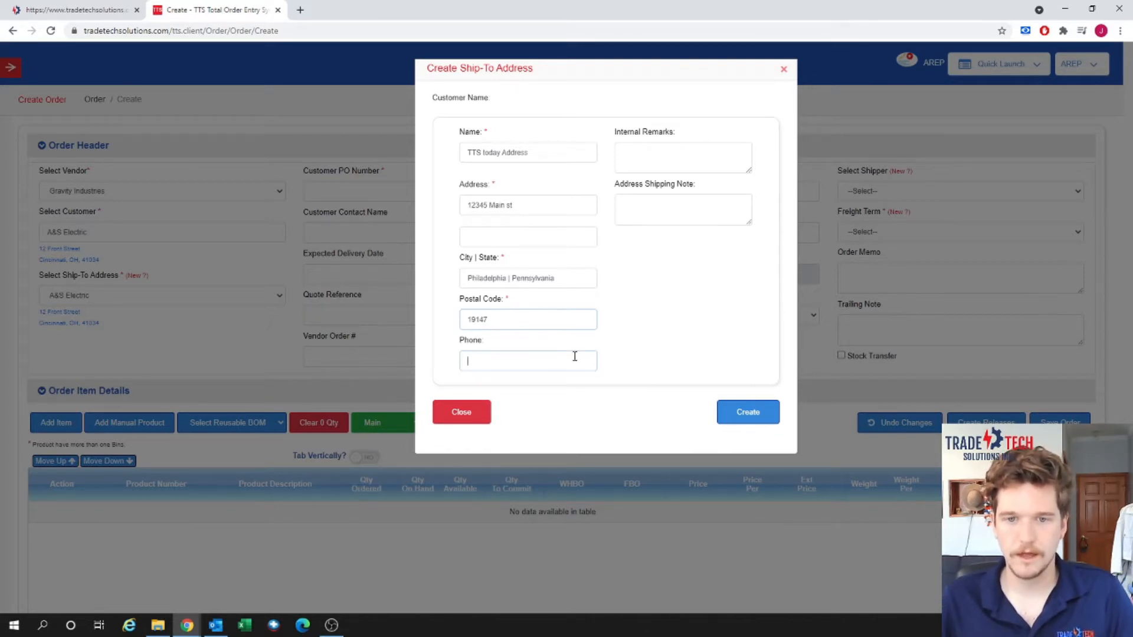
{"action": "left_click", "coordinate": [691, 147]}
{"action": "left_click", "coordinate": [671, 205]}
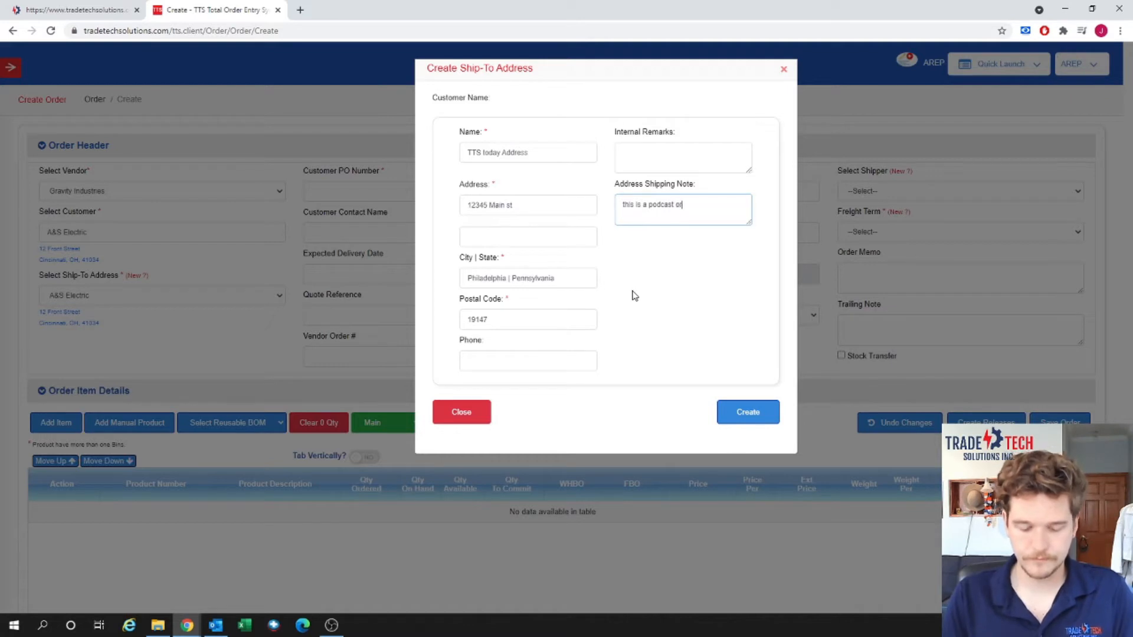
{"action": "type", "text": "der"}
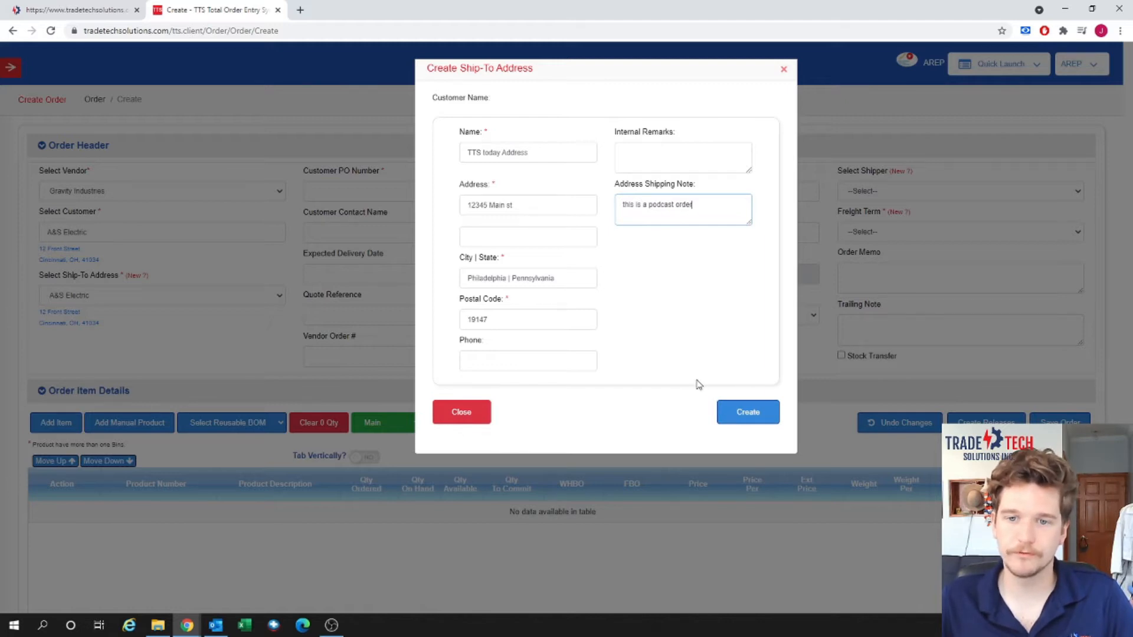
{"action": "left_click", "coordinate": [763, 415]}
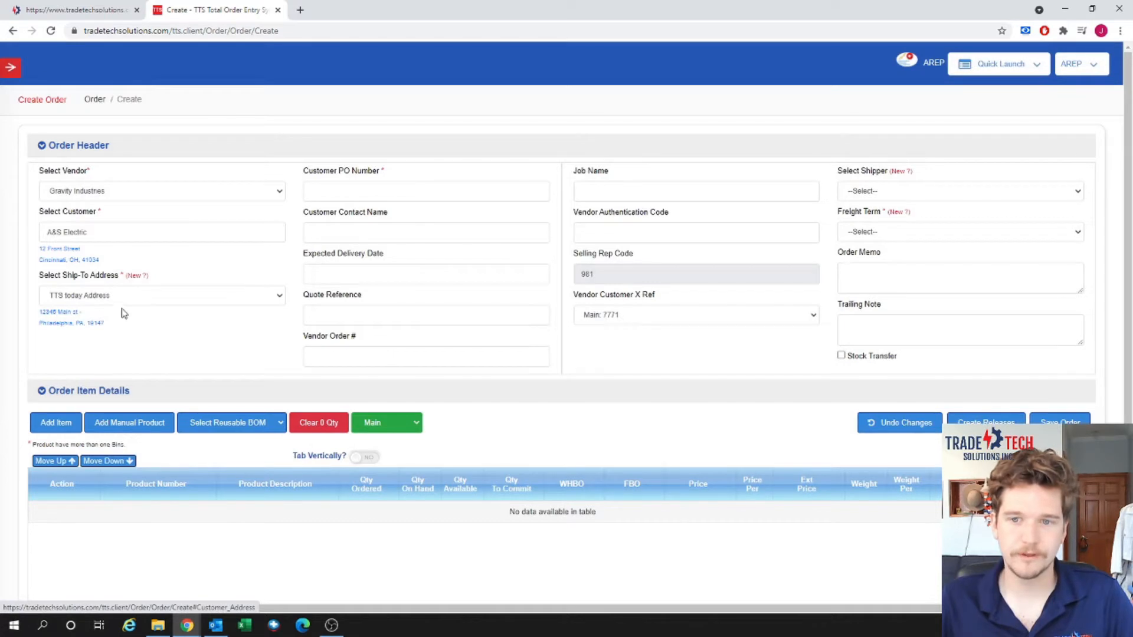
Confirm TTS today Address as the order's ship-to after briefly trying address 555.
{"action": "left_click", "coordinate": [158, 300]}
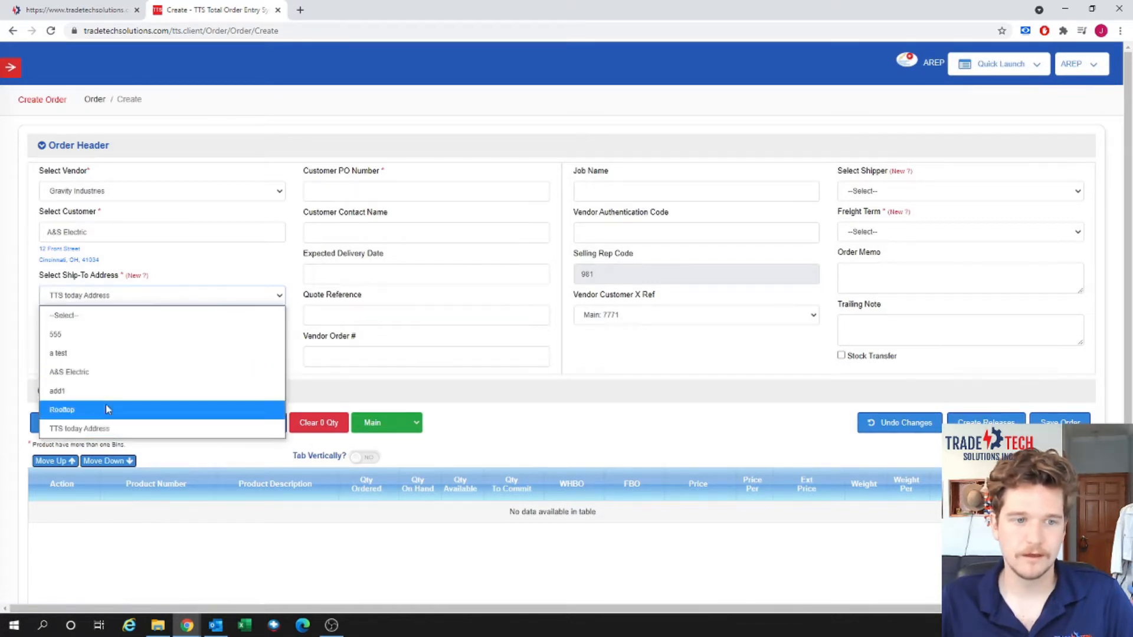
{"action": "left_click", "coordinate": [96, 432]}
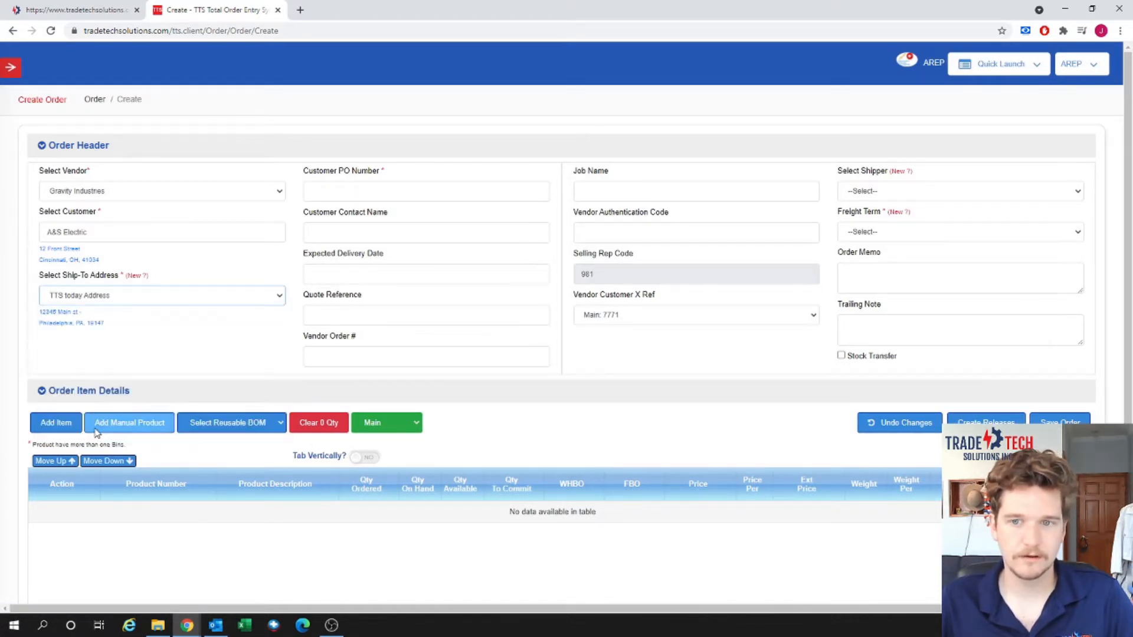
{"action": "left_click", "coordinate": [179, 304]}
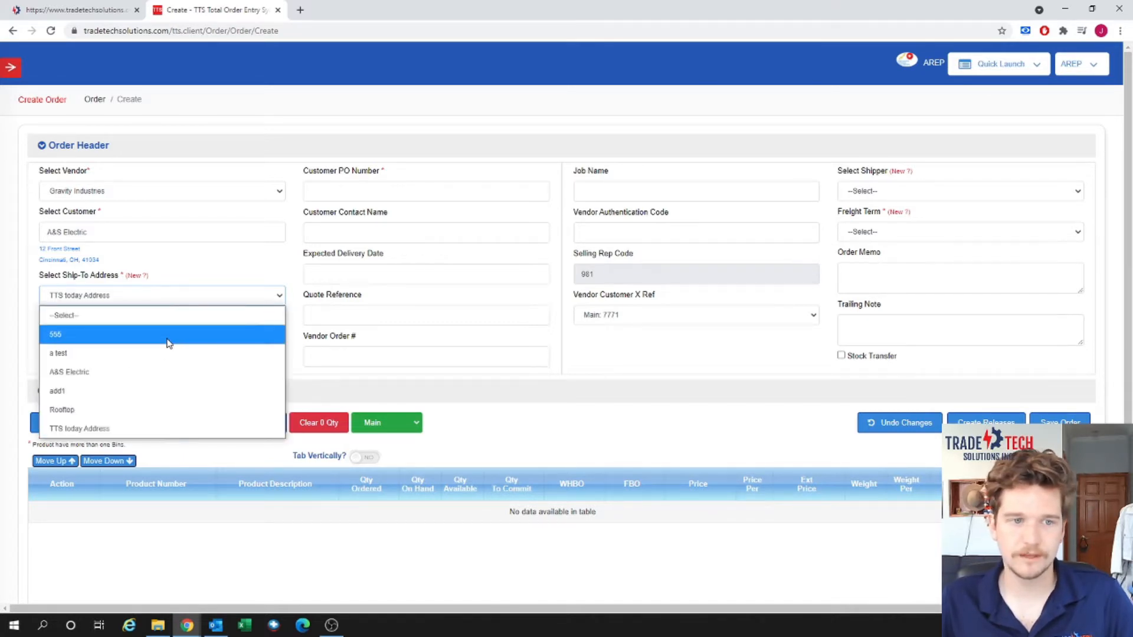
{"action": "left_click", "coordinate": [168, 335]}
{"action": "left_click", "coordinate": [175, 304]}
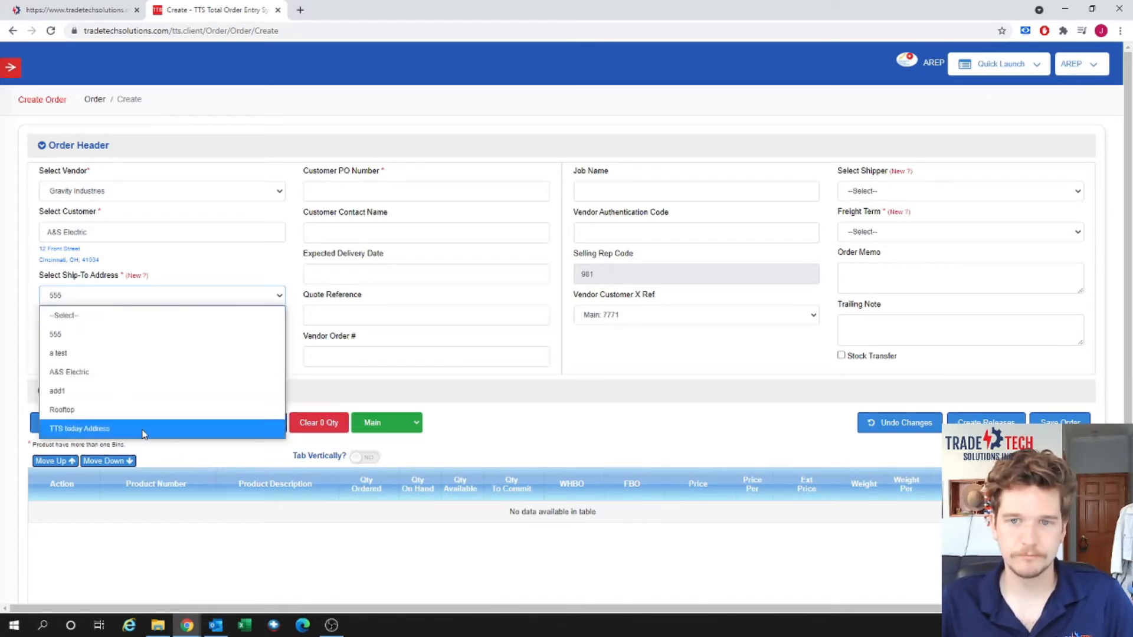
{"action": "left_click", "coordinate": [145, 432]}
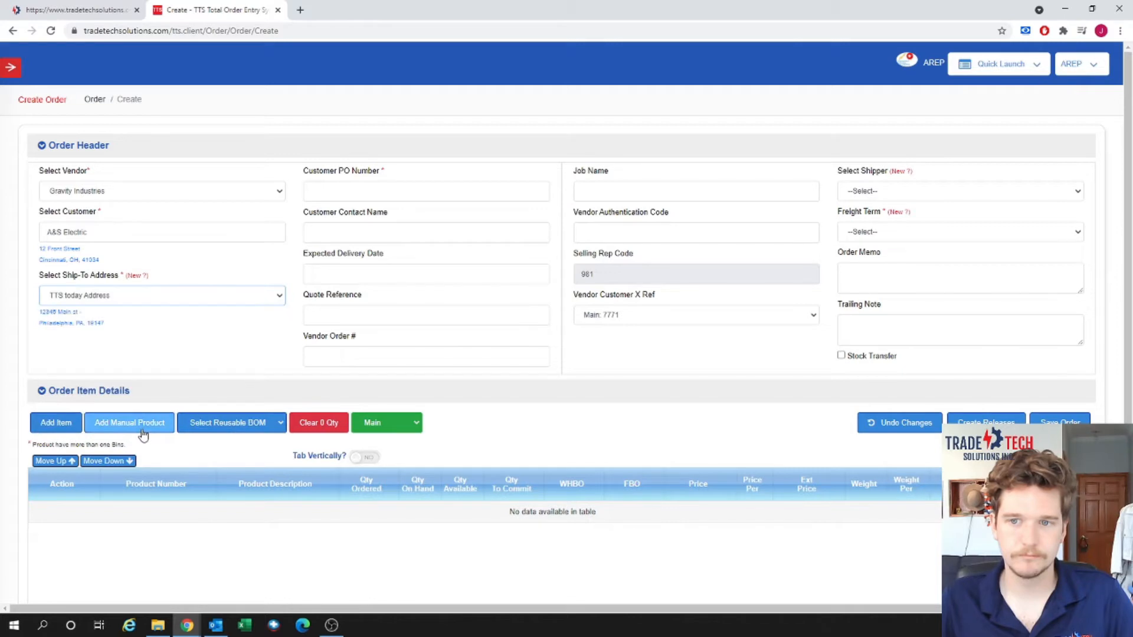
Enter customer PO sdr6534g and the customer contact name without the duplicated surname.
{"action": "left_click", "coordinate": [481, 196]}
{"action": "type", "text": "sdr6534gfdy"}
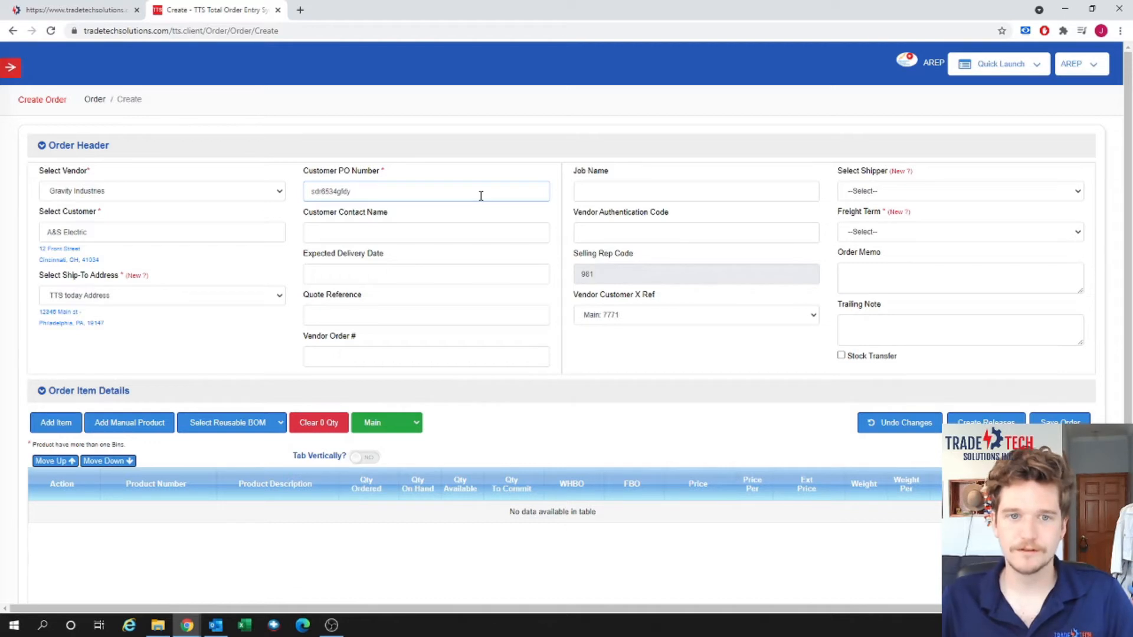
{"action": "left_click", "coordinate": [414, 239]}
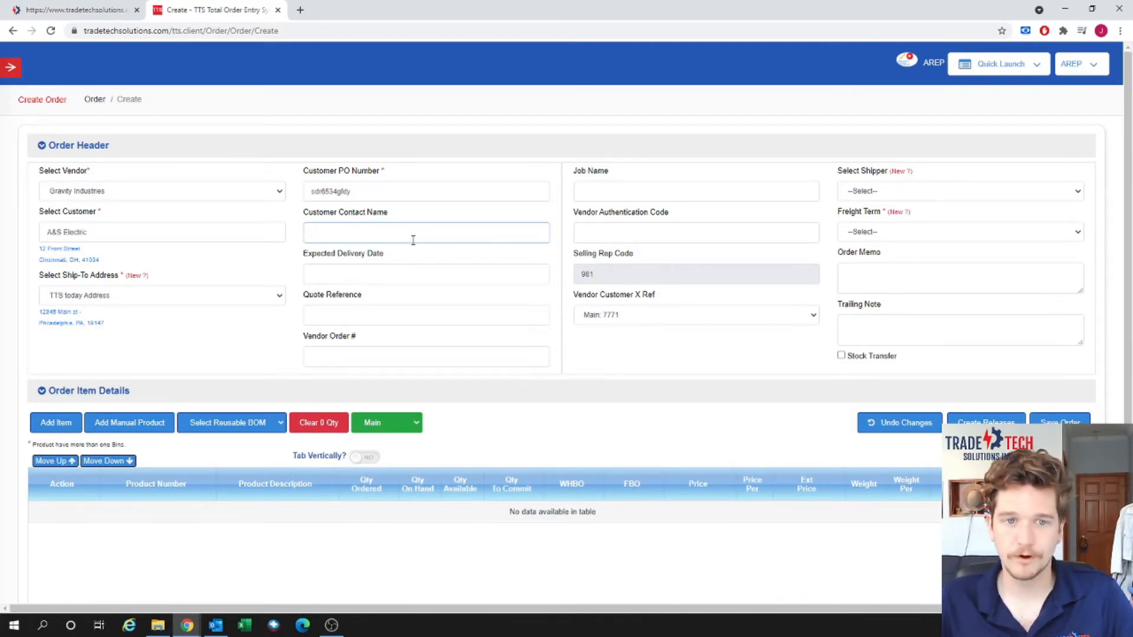
{"action": "type", "text": "john "}
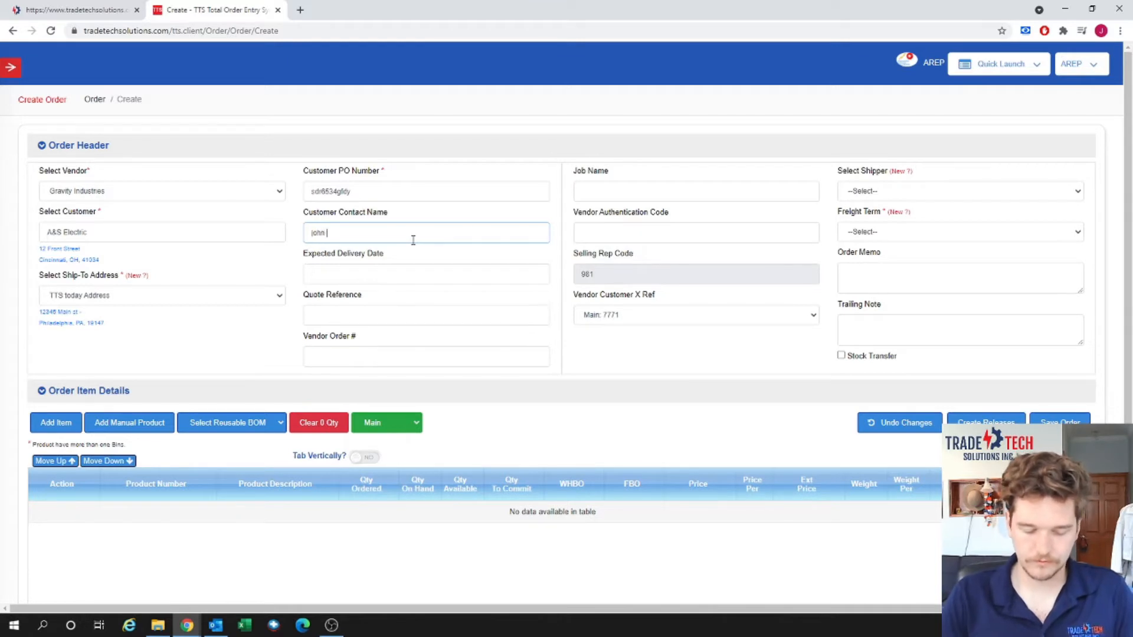
{"action": "type", "text": "smith smith"}
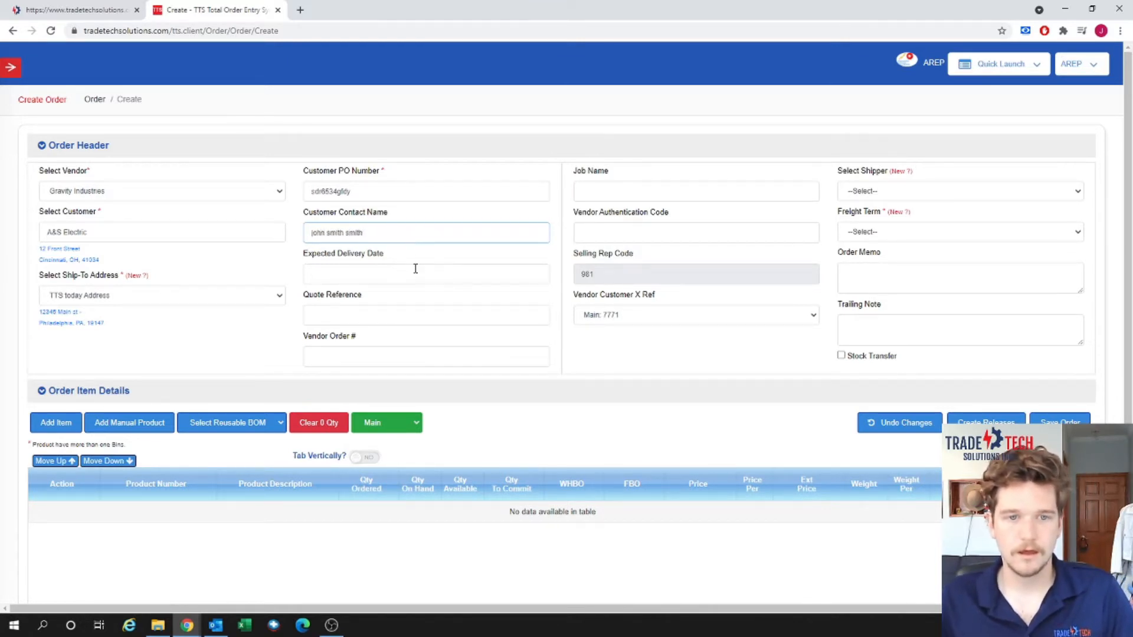
{"action": "key", "text": "BackSpace"}
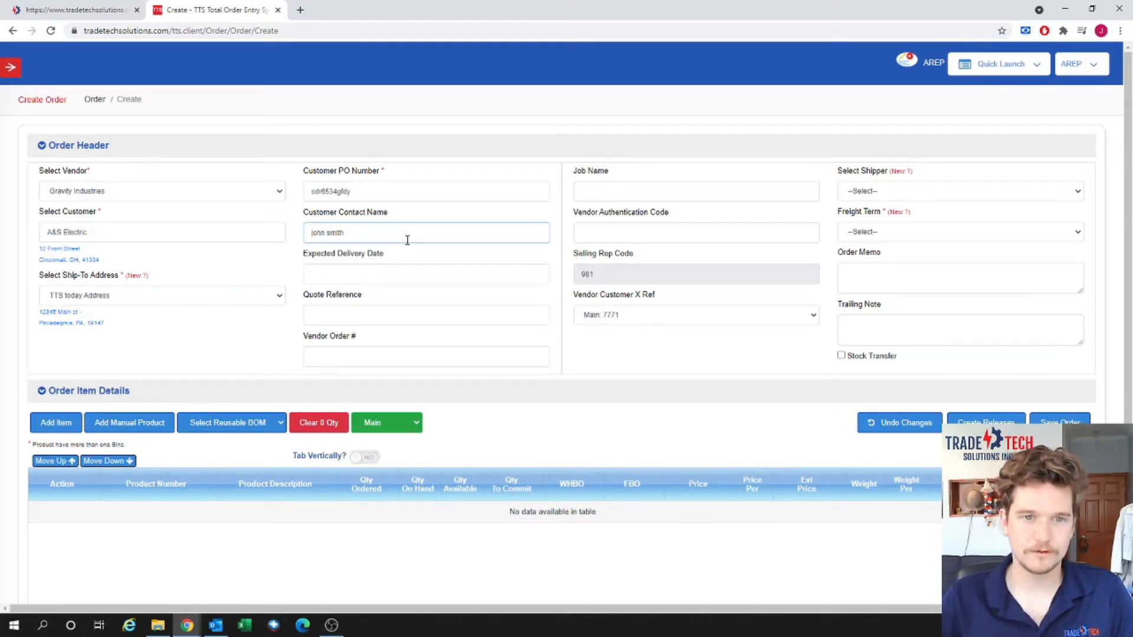
{"action": "left_click", "coordinate": [405, 271]}
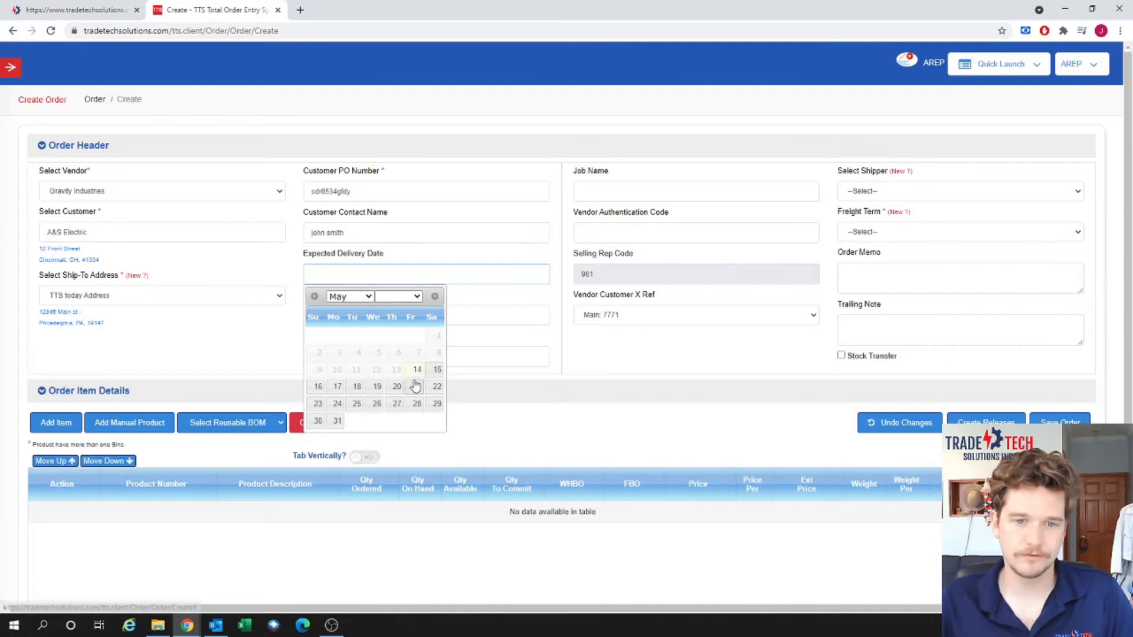
Set expected delivery 05/17/2021, quote reference 7 and job name 'podcast'.
{"action": "left_click", "coordinate": [338, 392]}
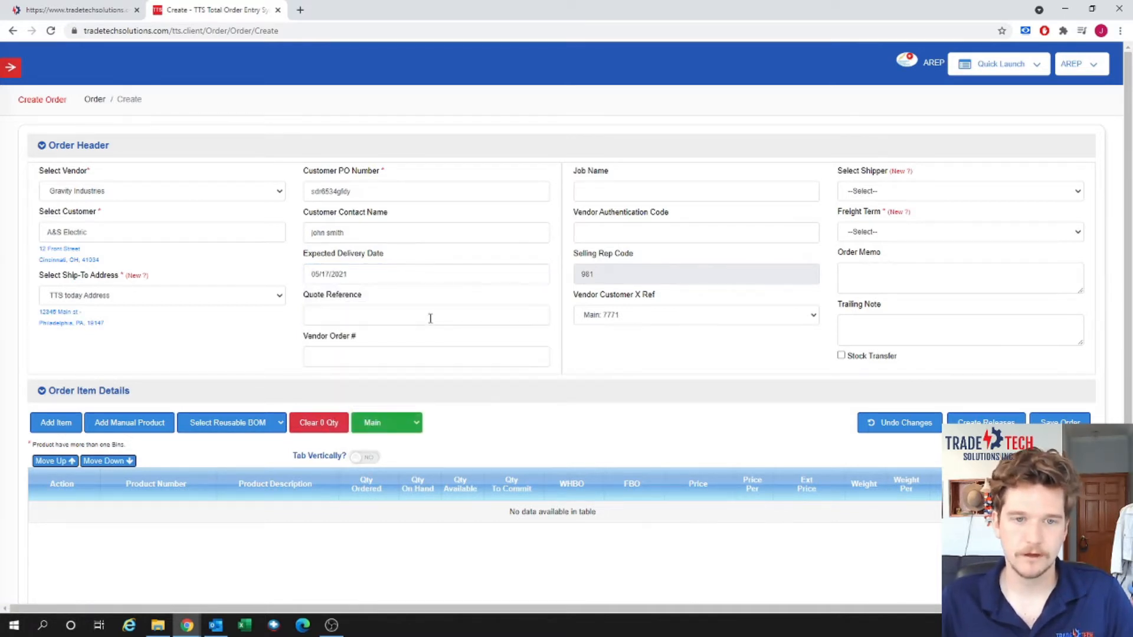
{"action": "left_click", "coordinate": [430, 319]}
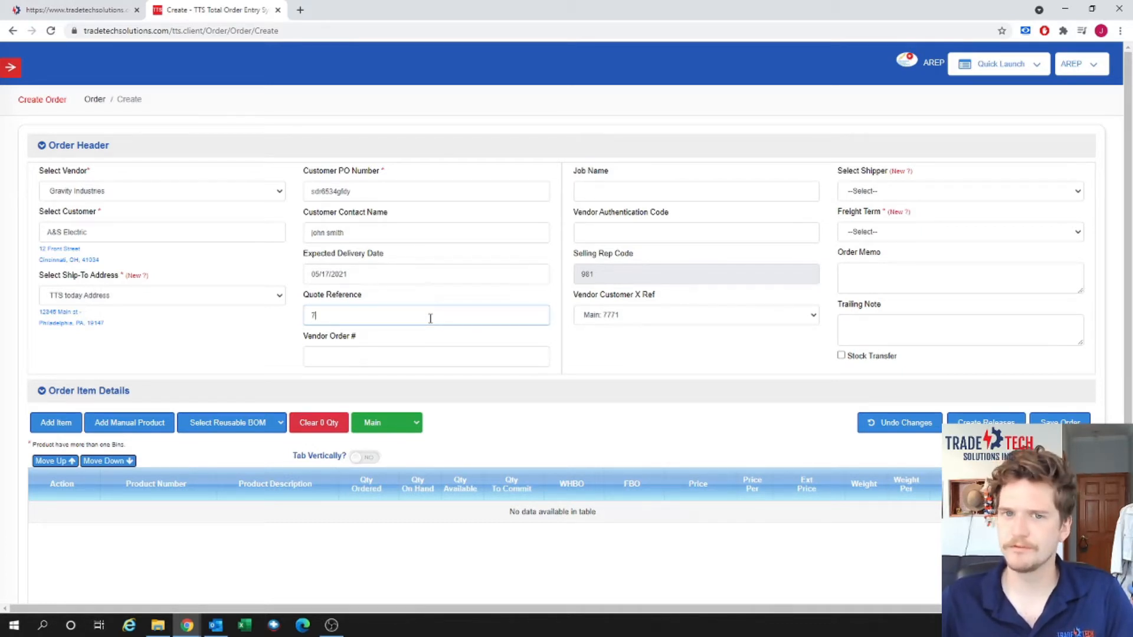
{"action": "left_click", "coordinate": [401, 354]}
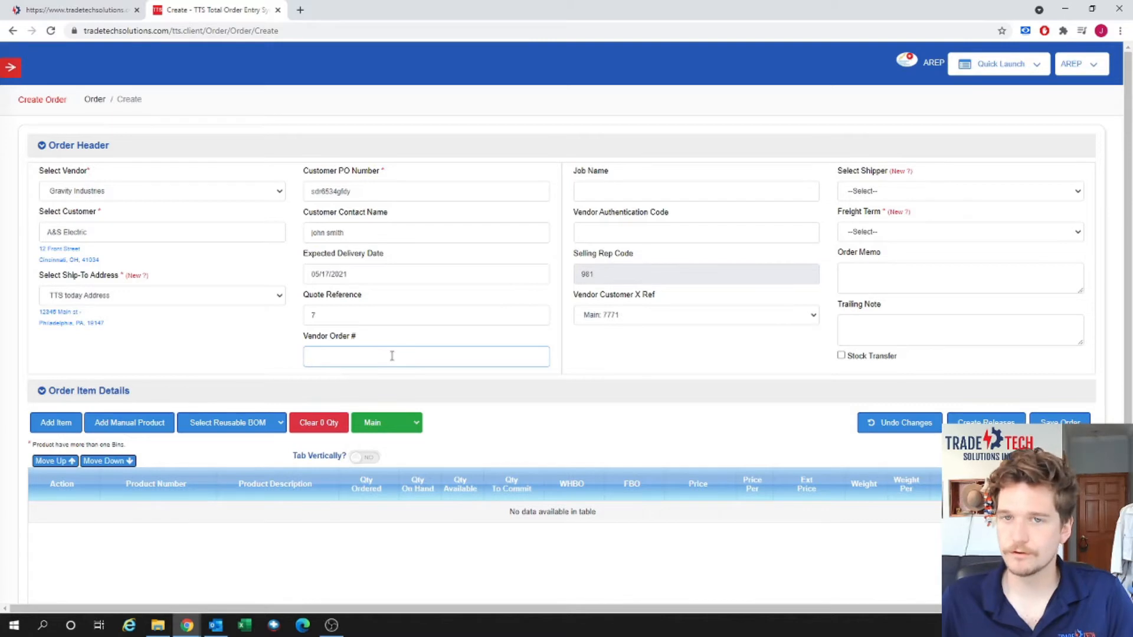
{"action": "left_click", "coordinate": [622, 184]}
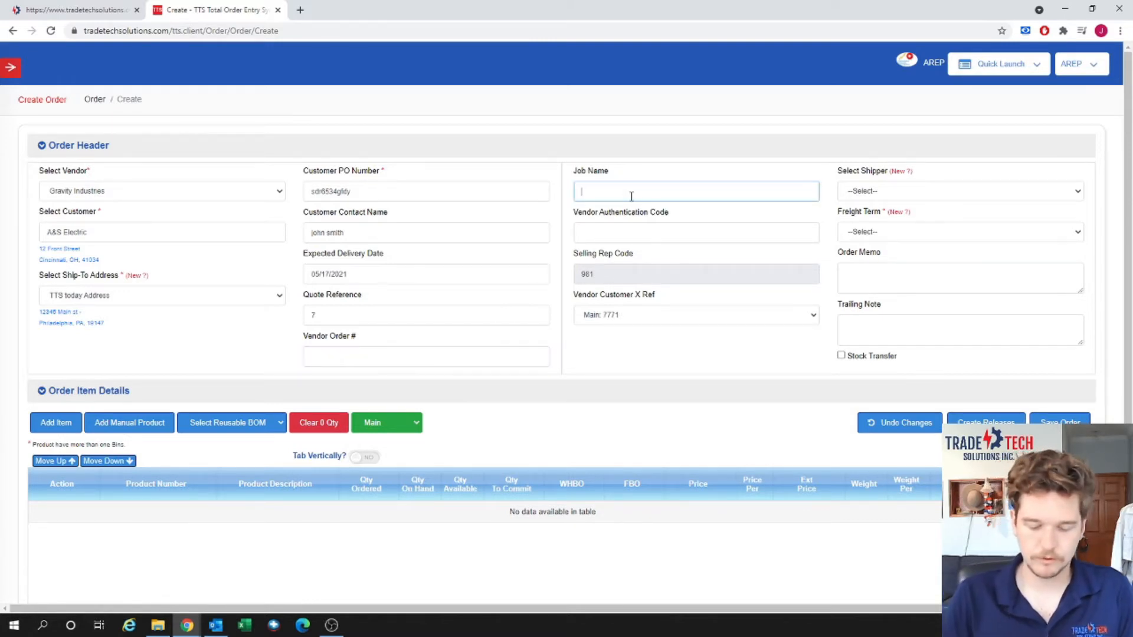
{"action": "type", "text": "podcast"}
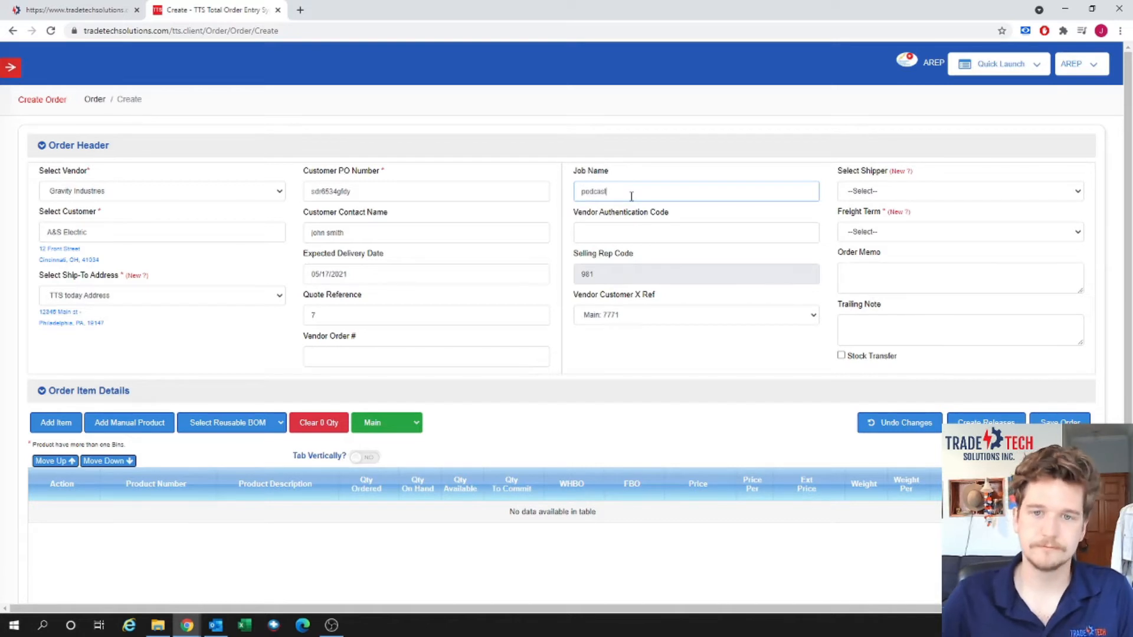
{"action": "left_click", "coordinate": [660, 231]}
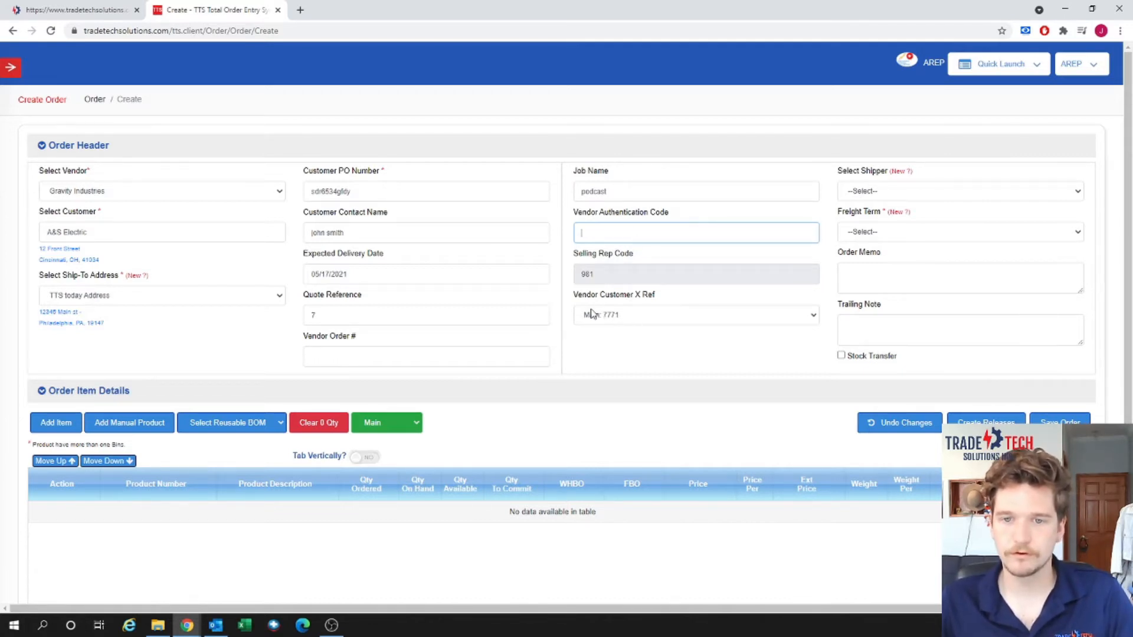
Keep Main: 7771 as vendor customer cross-reference and check selling rep code 981.
{"action": "left_click", "coordinate": [761, 321]}
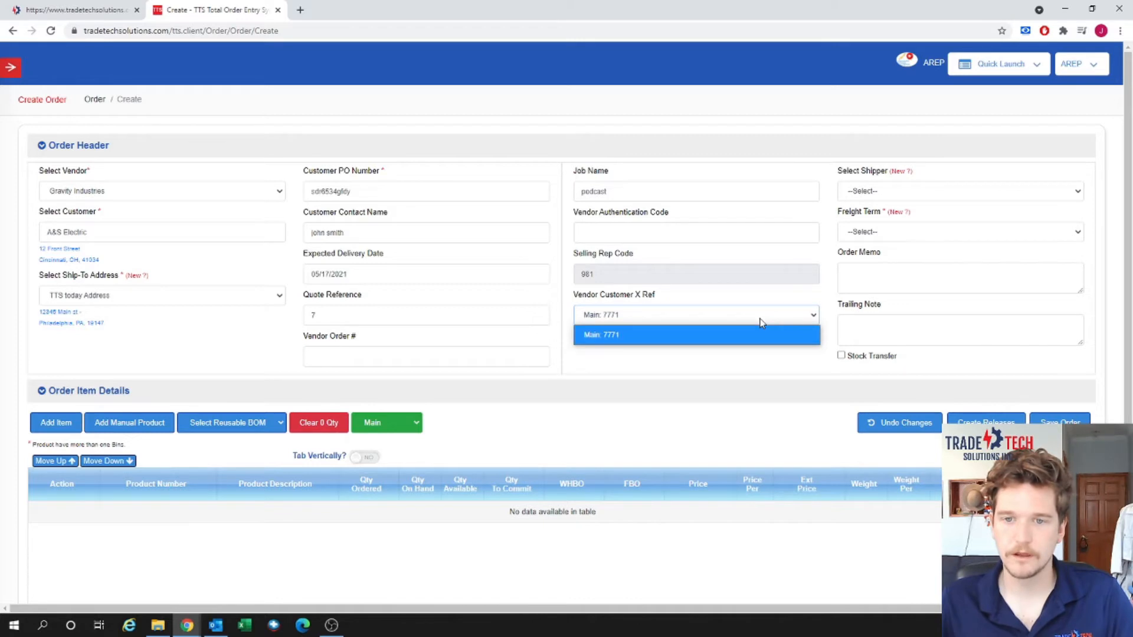
{"action": "left_click", "coordinate": [760, 319]}
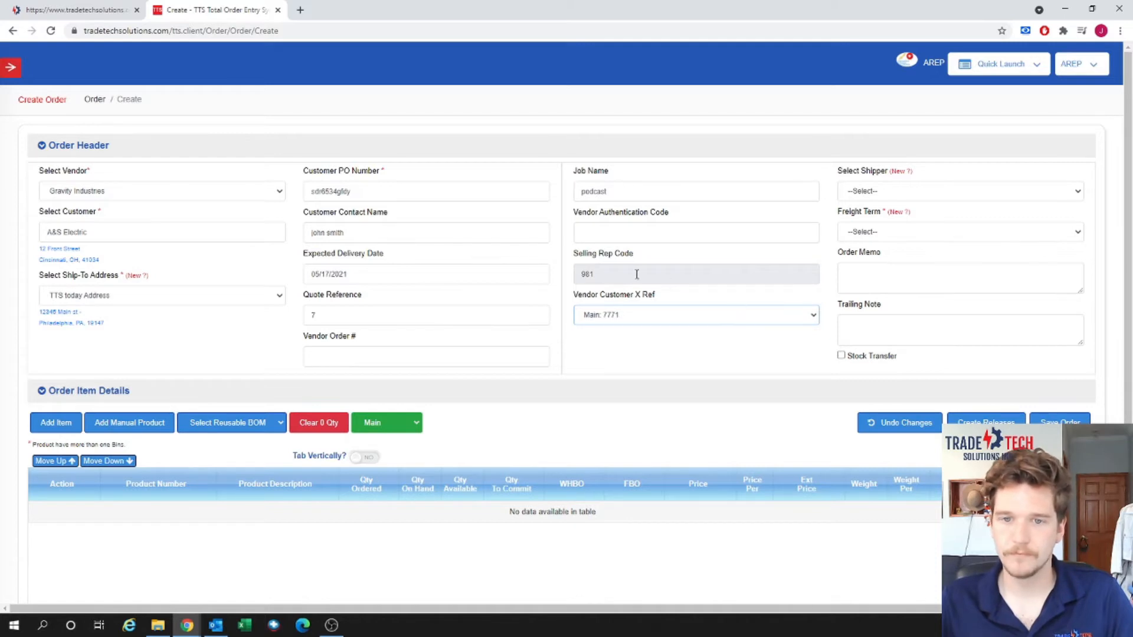
{"action": "left_click_drag", "start_coordinate": [605, 270], "coordinate": [581, 275]}
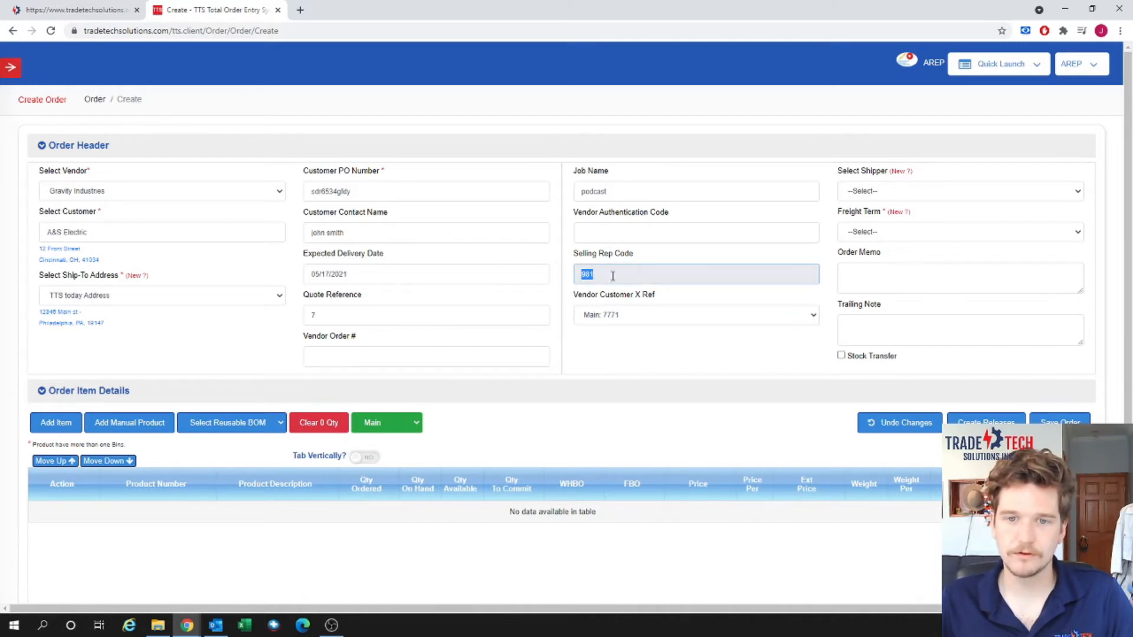
{"action": "left_click", "coordinate": [643, 267]}
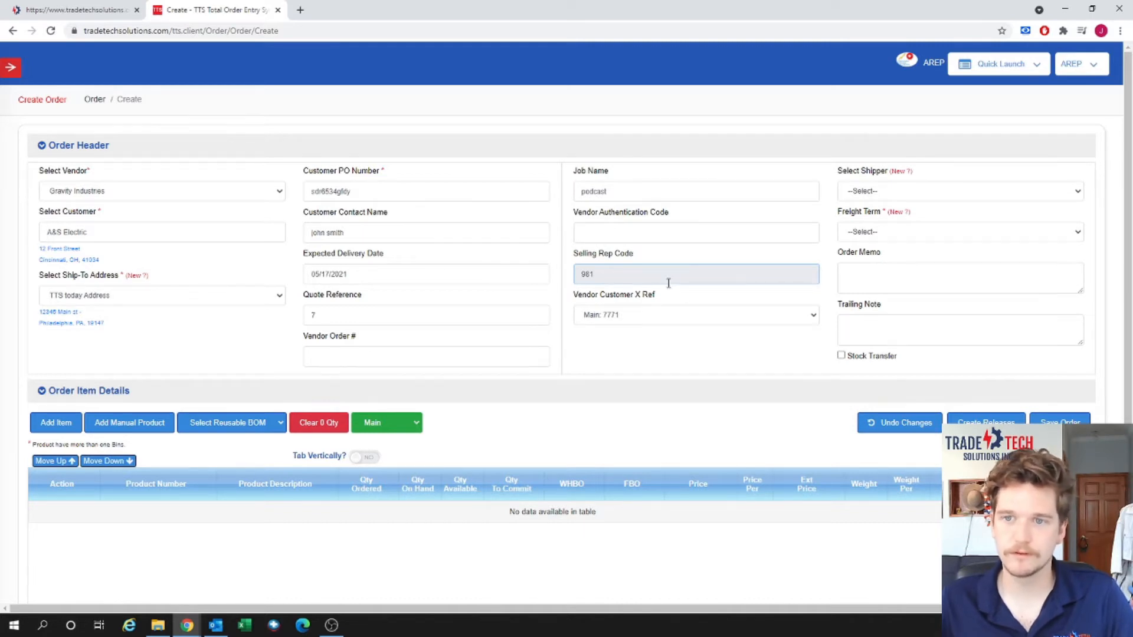
Choose BEST WAY as the shipper and FMA-Newtons second as the freight term.
{"action": "left_click", "coordinate": [878, 192]}
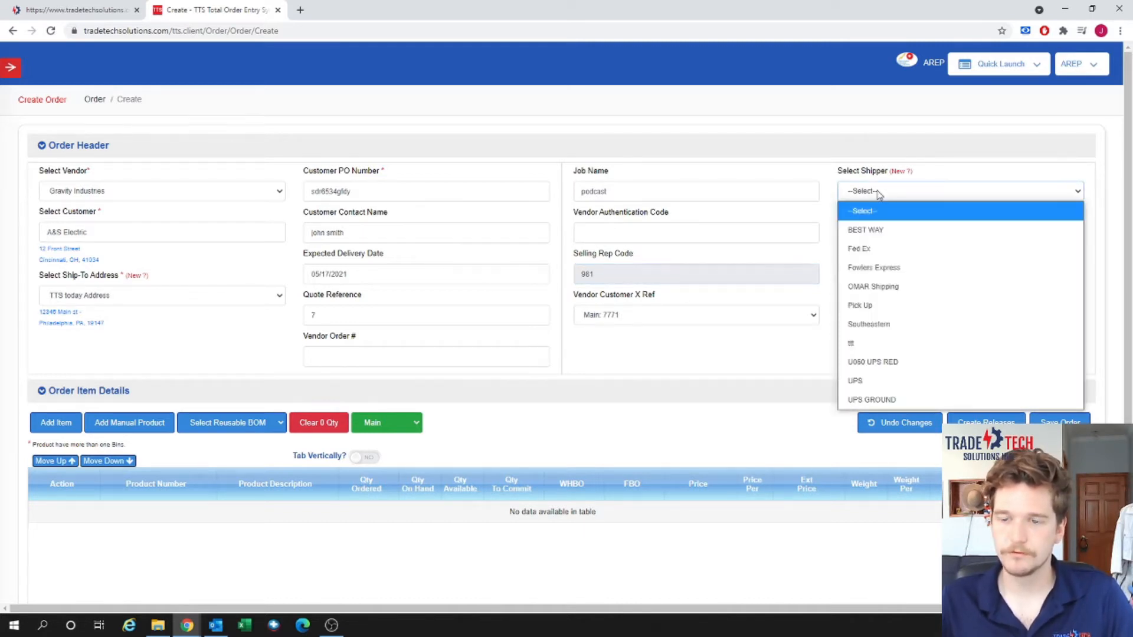
{"action": "left_click", "coordinate": [923, 235]}
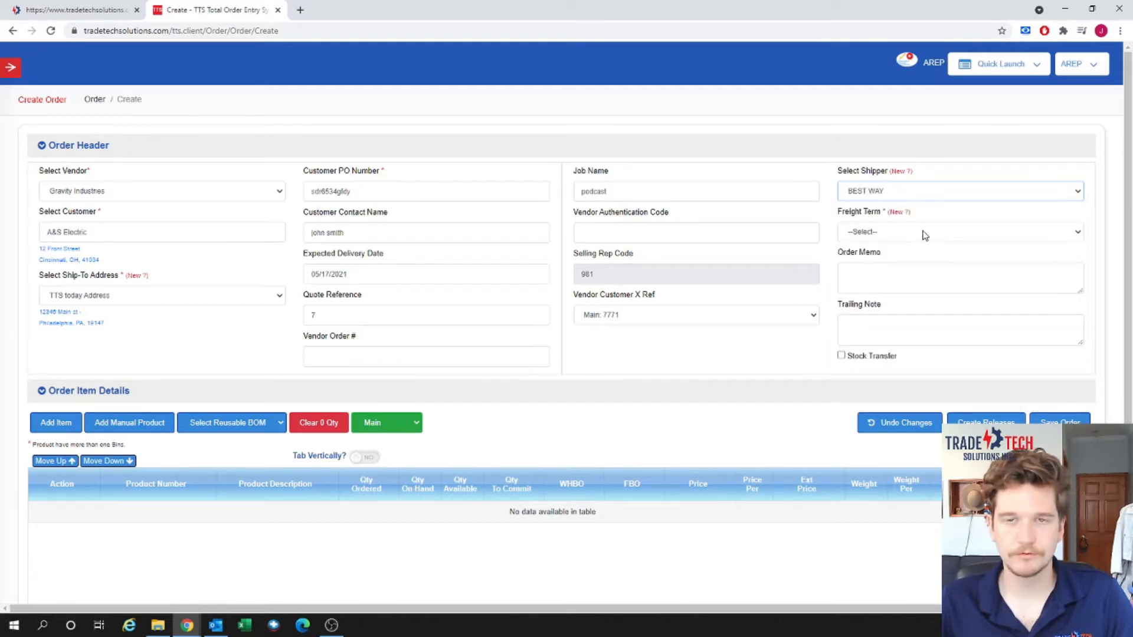
{"action": "left_click", "coordinate": [962, 233]}
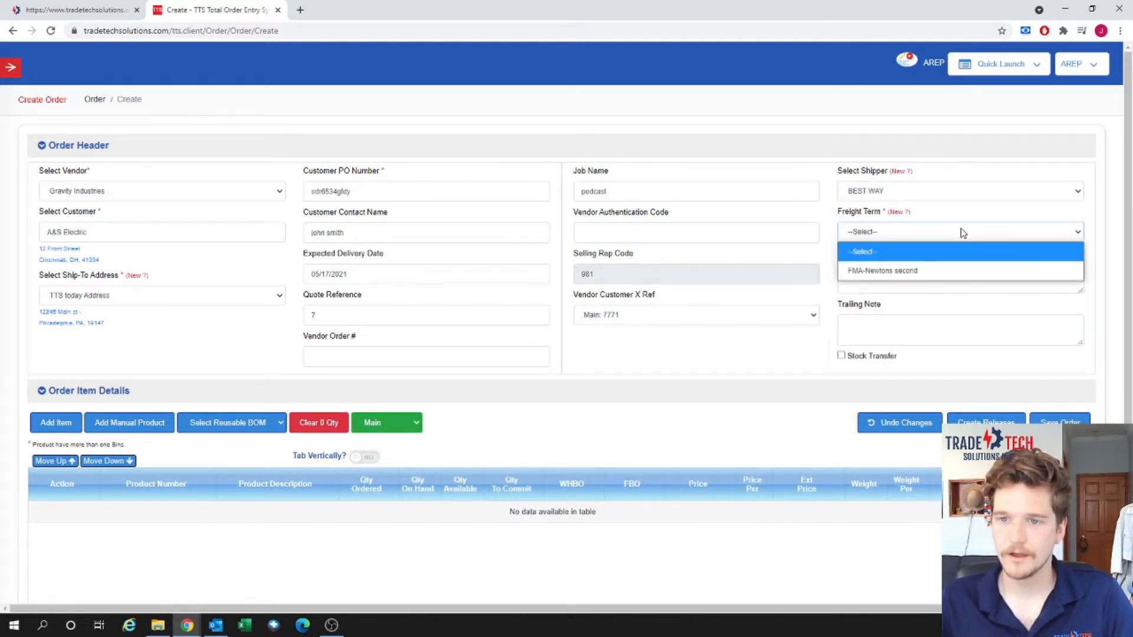
{"action": "left_click", "coordinate": [934, 270]}
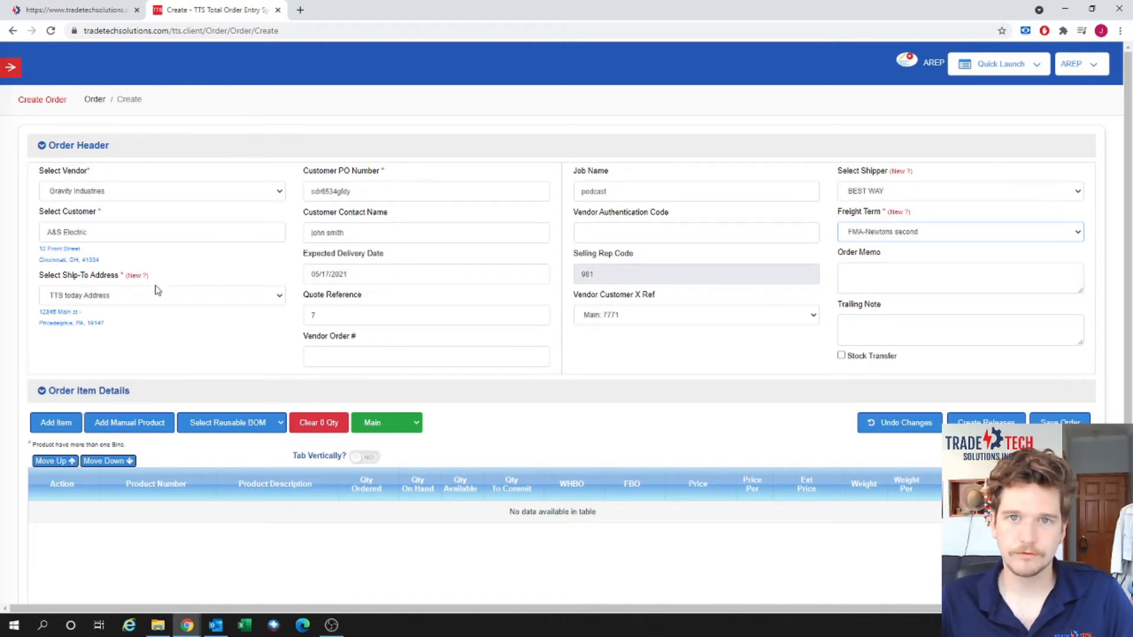
{"action": "left_click", "coordinate": [904, 173]}
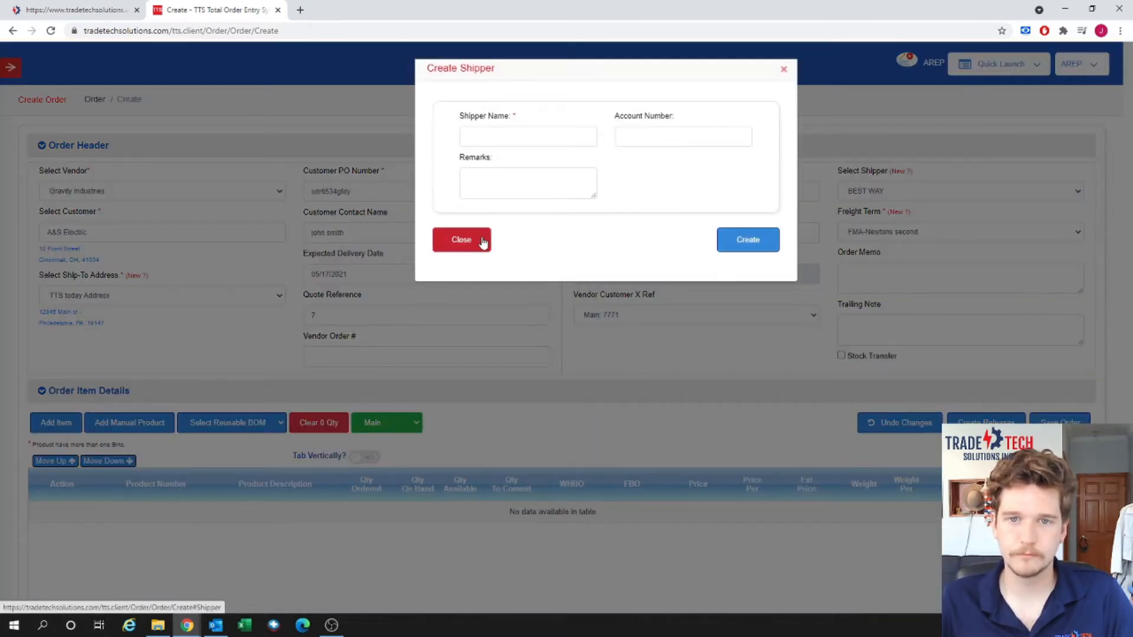
{"action": "left_click", "coordinate": [479, 247]}
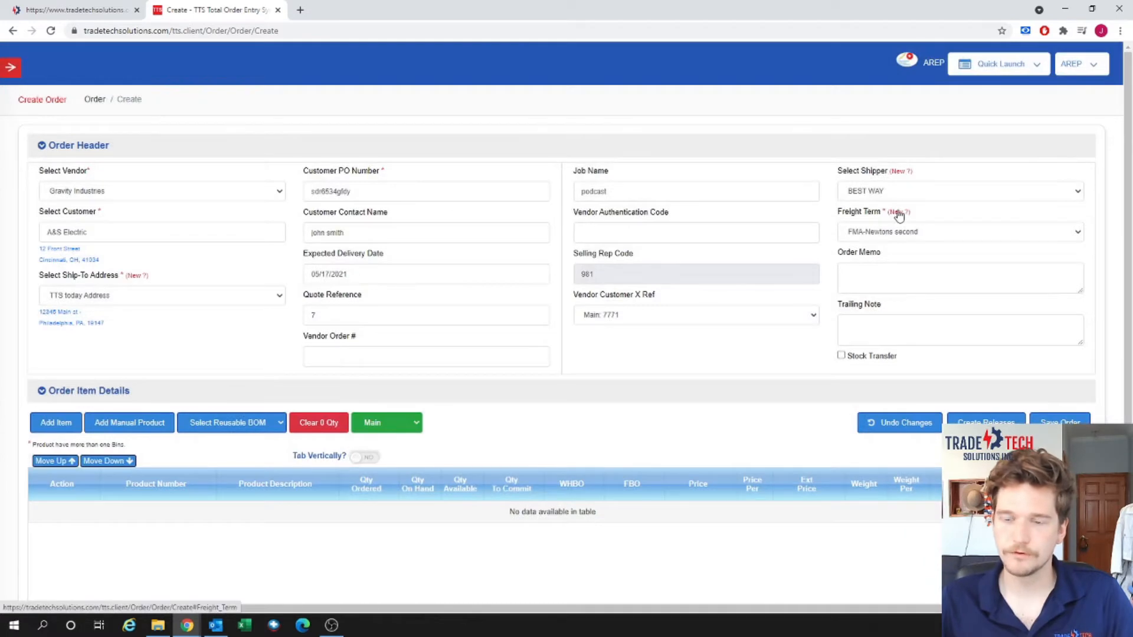
{"action": "left_click", "coordinate": [898, 213]}
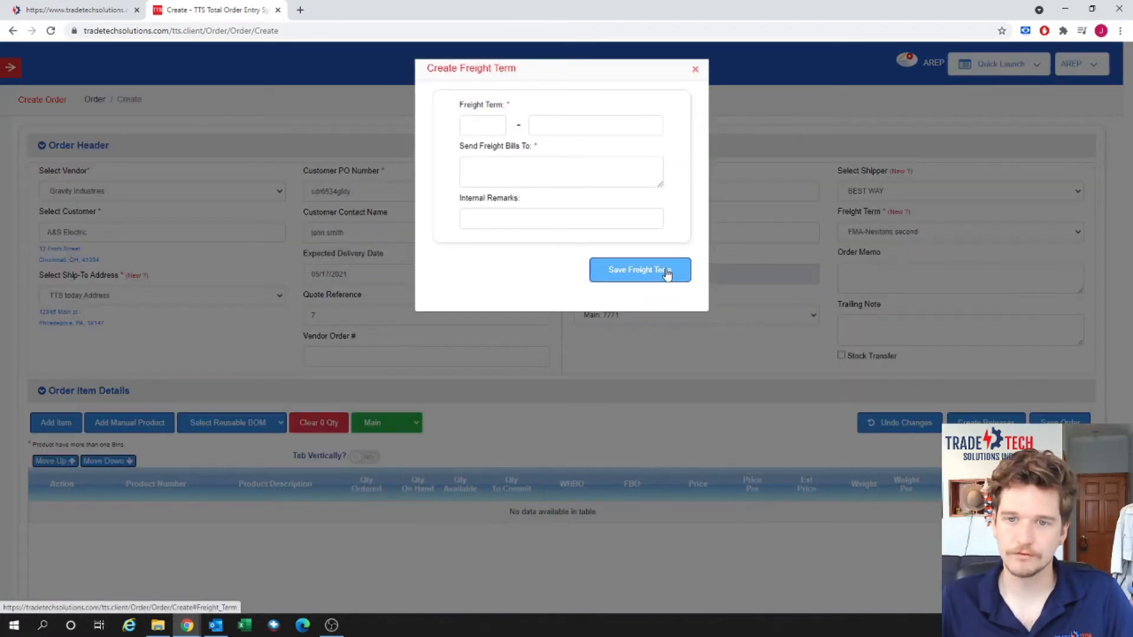
{"action": "left_click", "coordinate": [696, 70]}
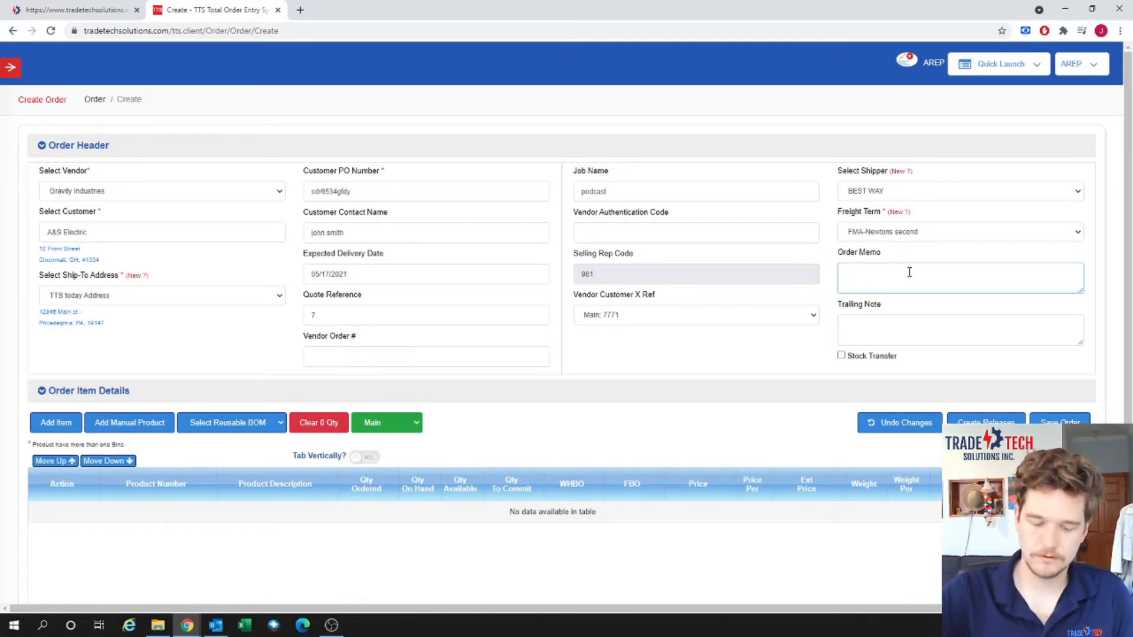
Enter order memo 'very important firm today' and trailing note 'please rush this'.
{"action": "type", "text": "very "}
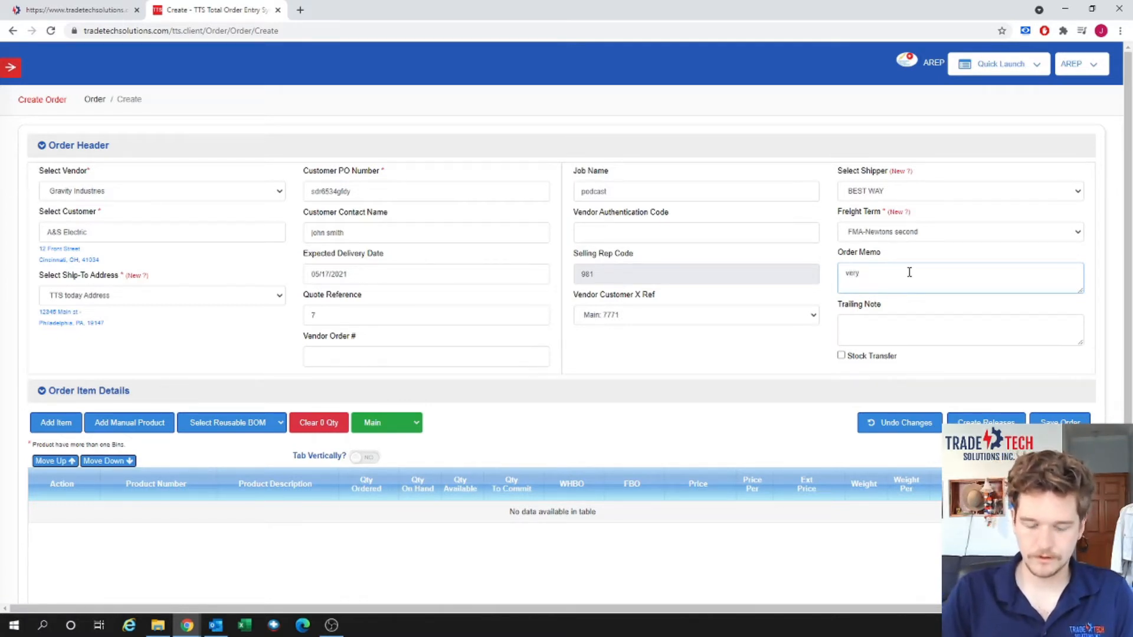
{"action": "type", "text": "importsan"}
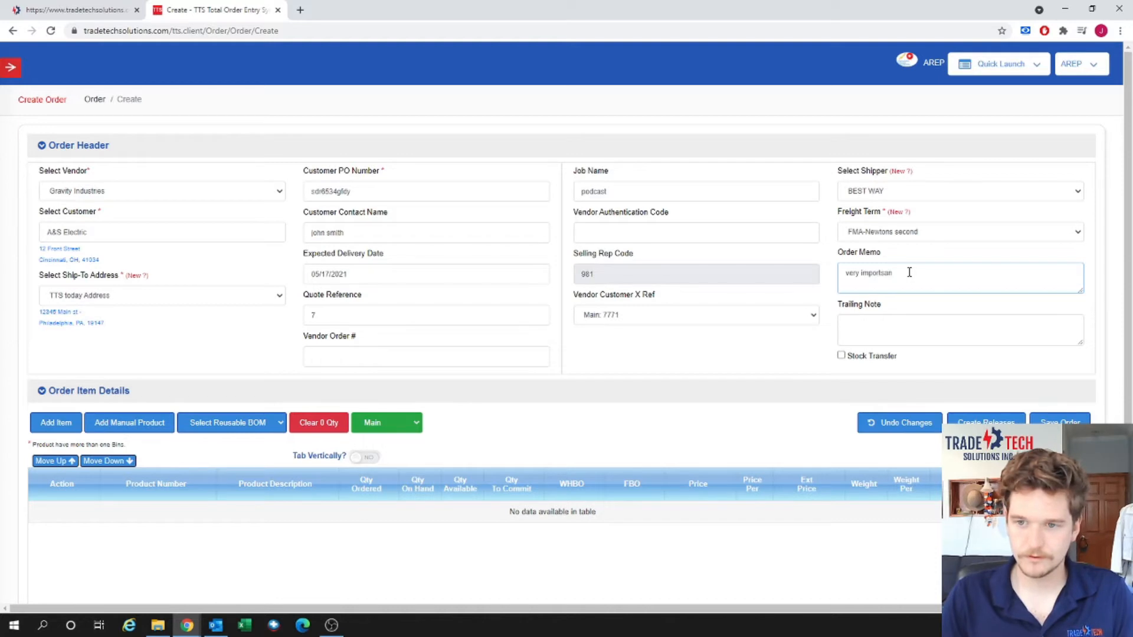
{"action": "type", "text": "an"}
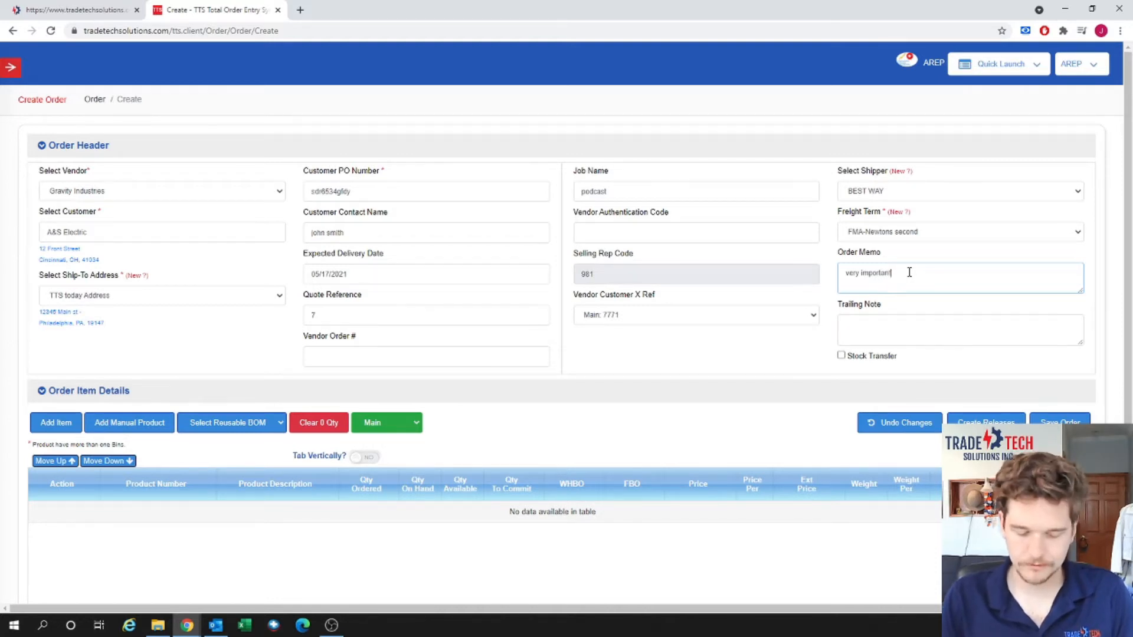
{"action": "type", "text": "t firm"}
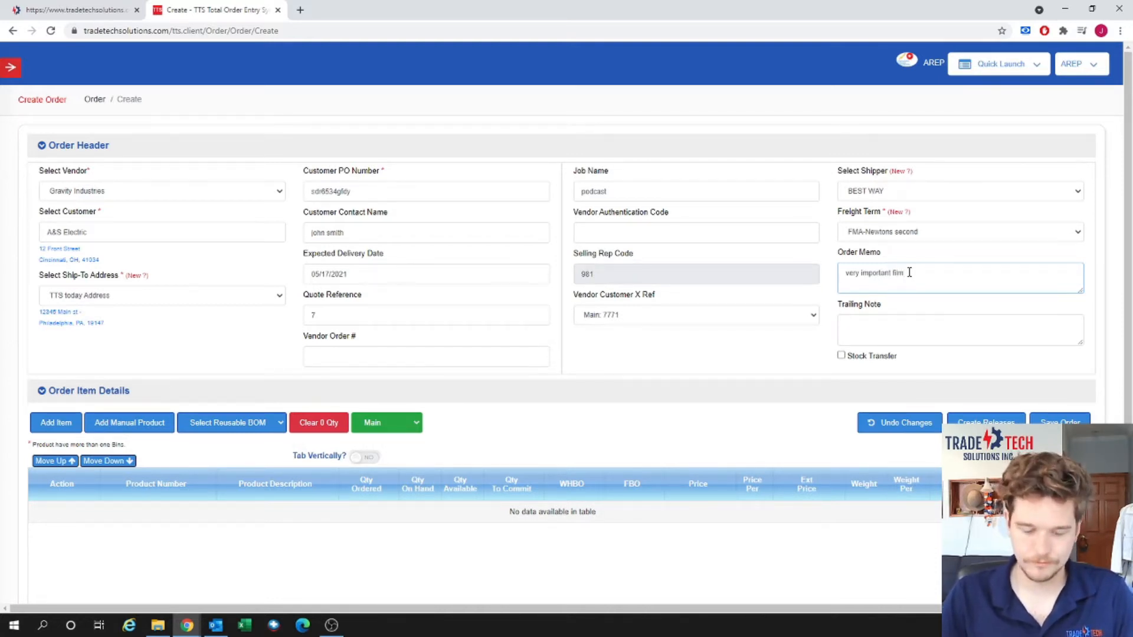
{"action": "type", "text": " today"}
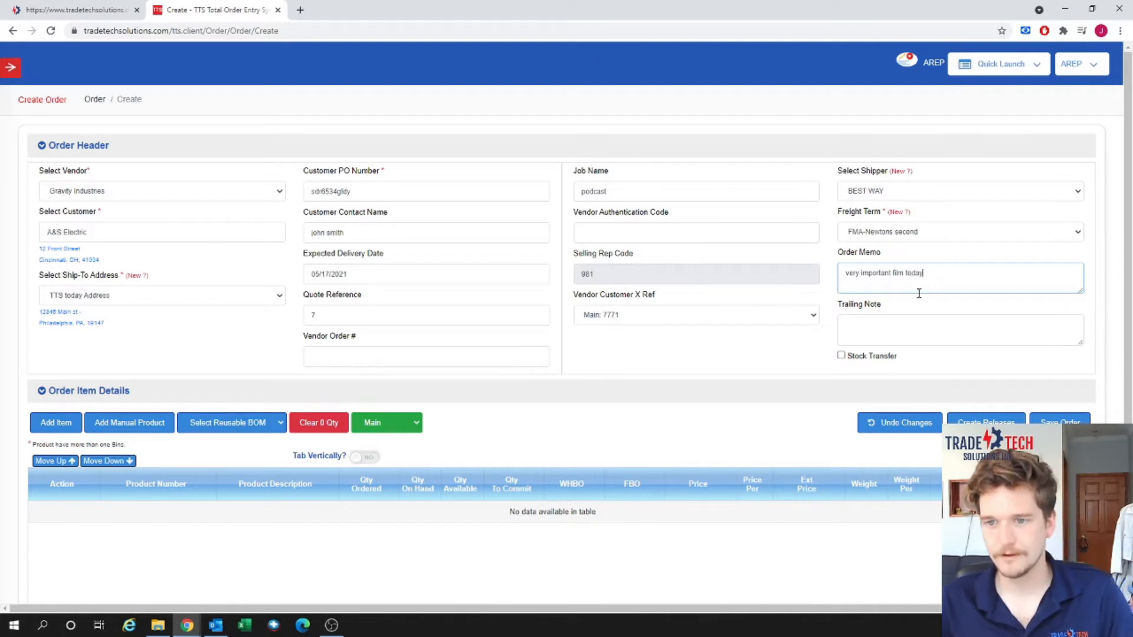
{"action": "left_click", "coordinate": [903, 328]}
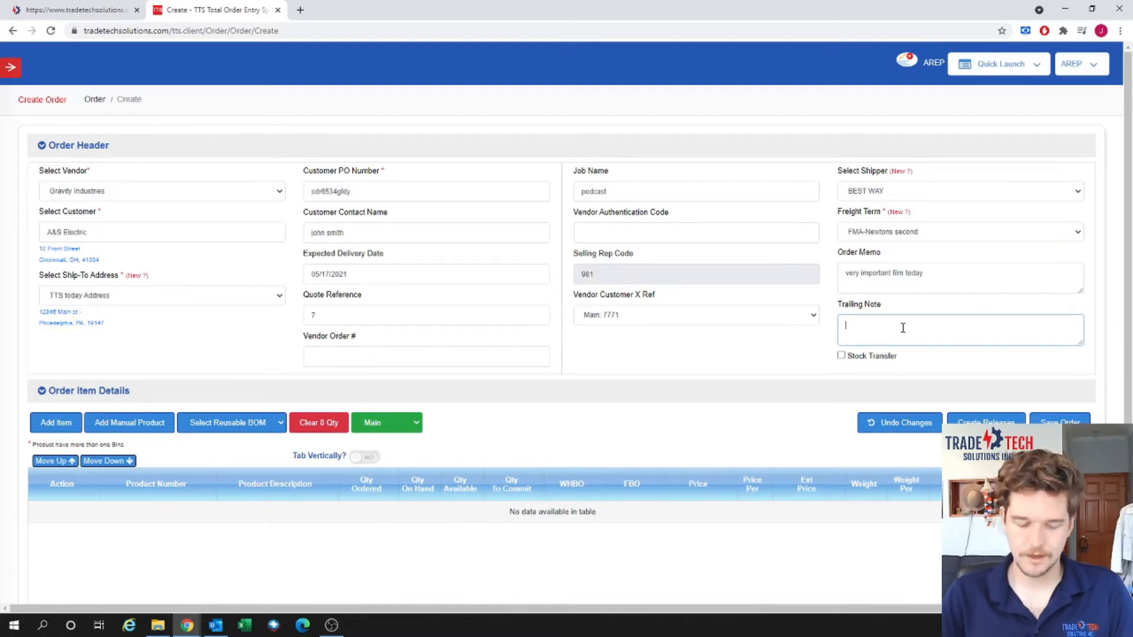
{"action": "type", "text": "please rush"}
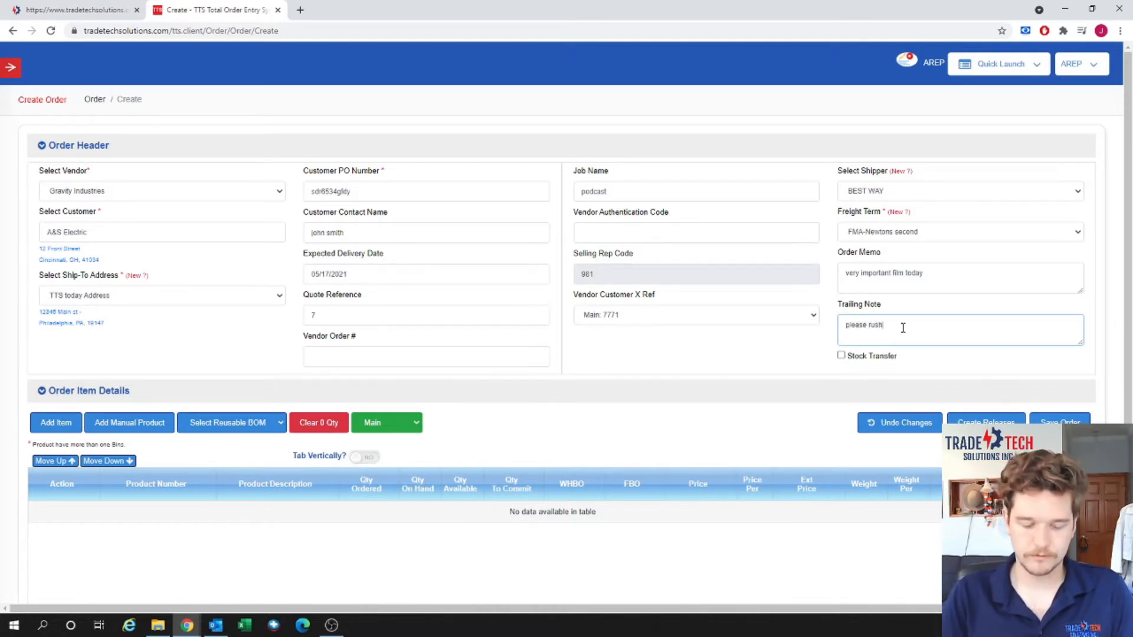
{"action": "type", "text": " this"}
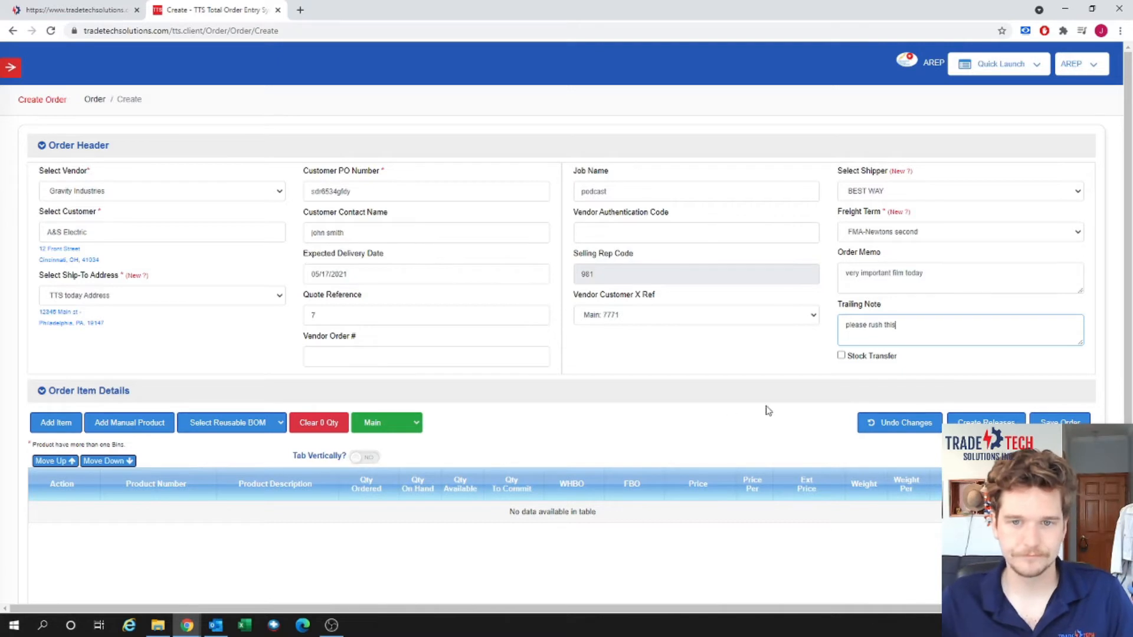
{"action": "left_click", "coordinate": [685, 400]}
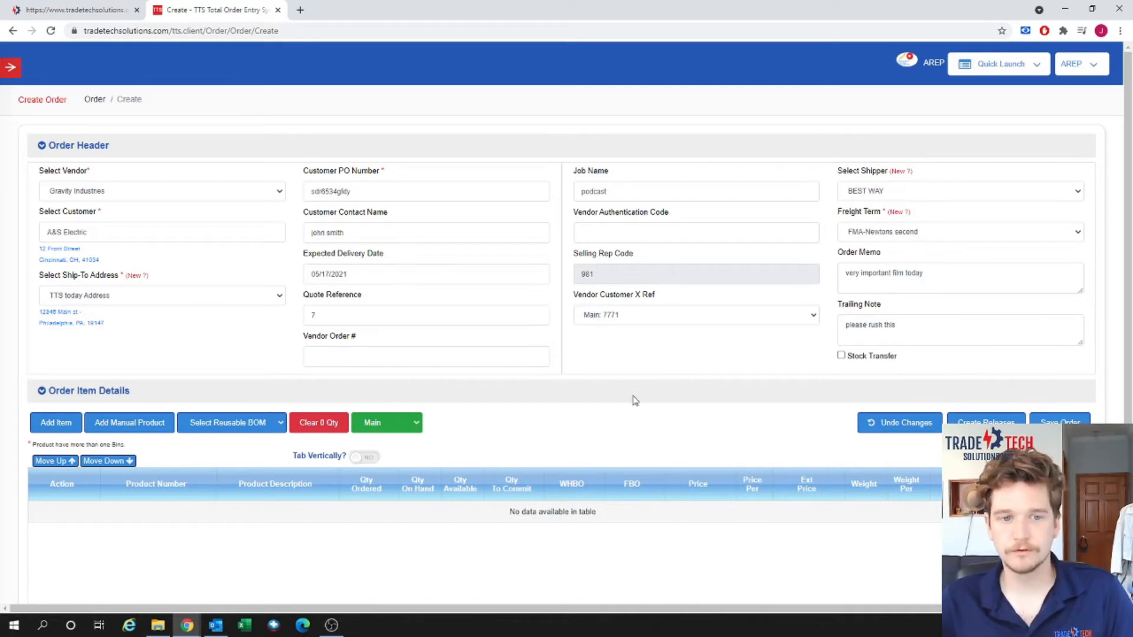
Start a line item for product Brahe, keeping the $9.00 special price.
{"action": "left_click", "coordinate": [256, 426]}
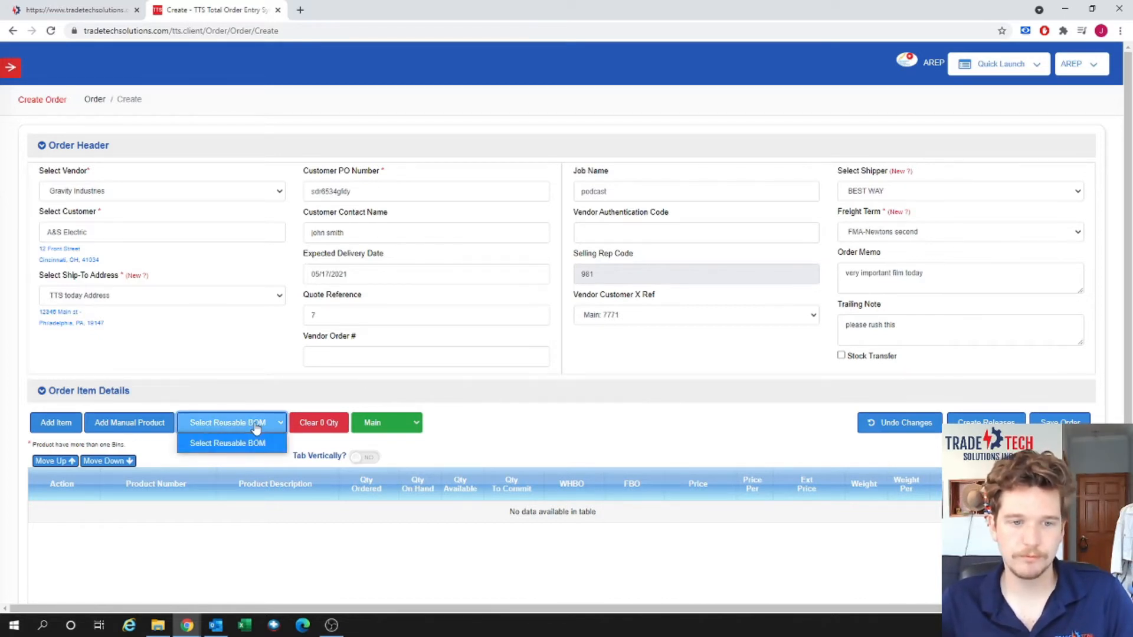
{"action": "left_click", "coordinate": [256, 426]}
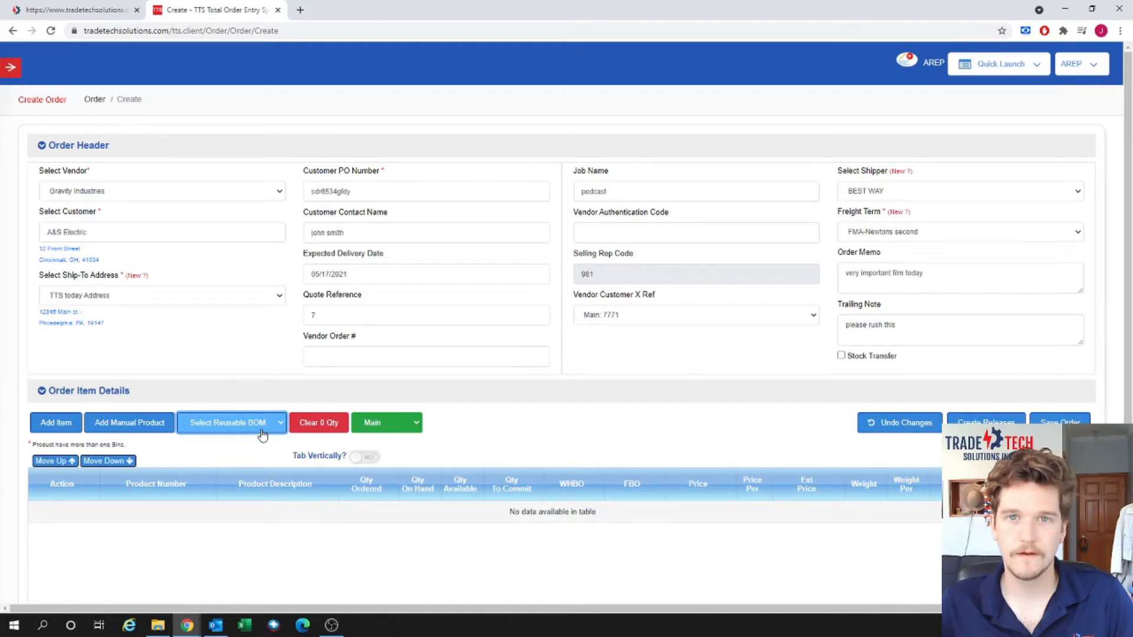
{"action": "left_click", "coordinate": [57, 423]}
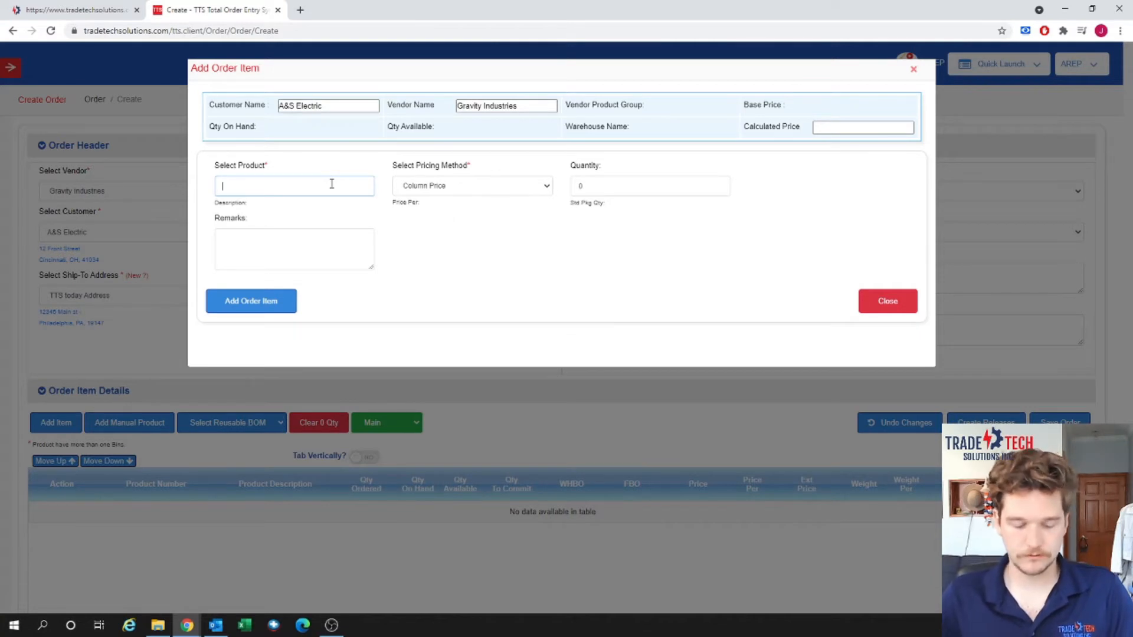
{"action": "type", "text": "brah"}
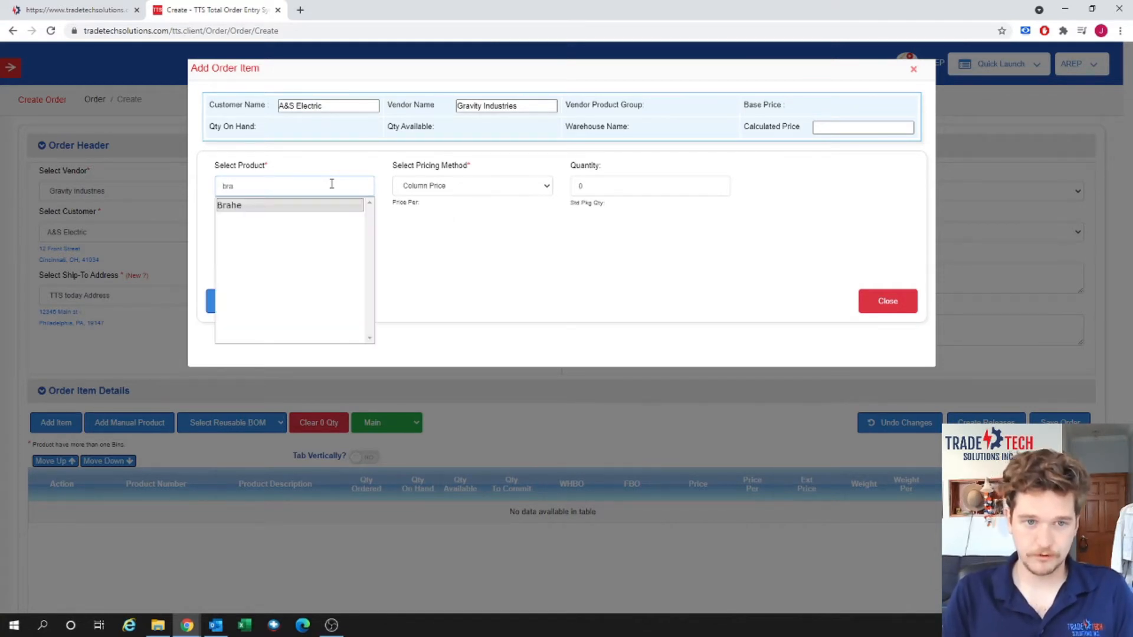
{"action": "left_click", "coordinate": [323, 206]}
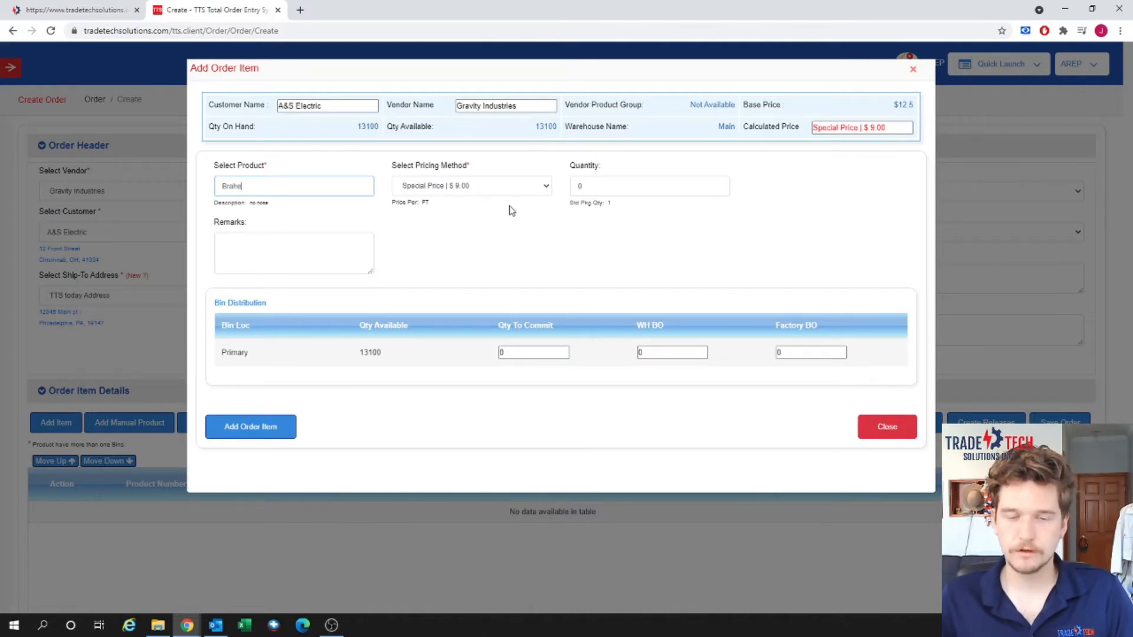
{"action": "left_click", "coordinate": [537, 190]}
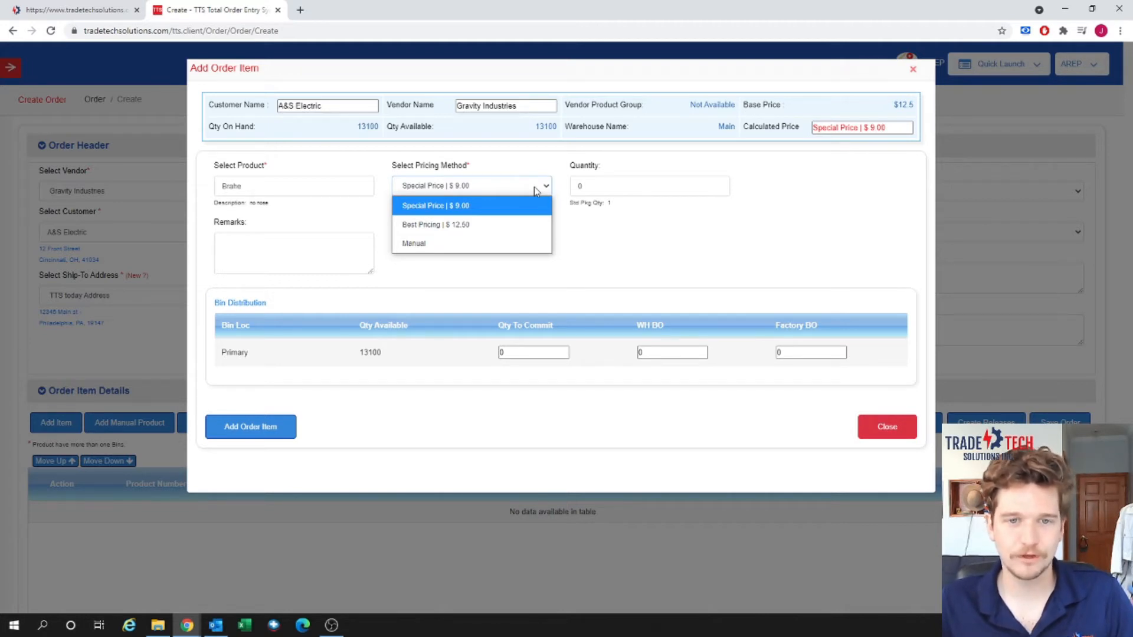
{"action": "left_click", "coordinate": [536, 190]}
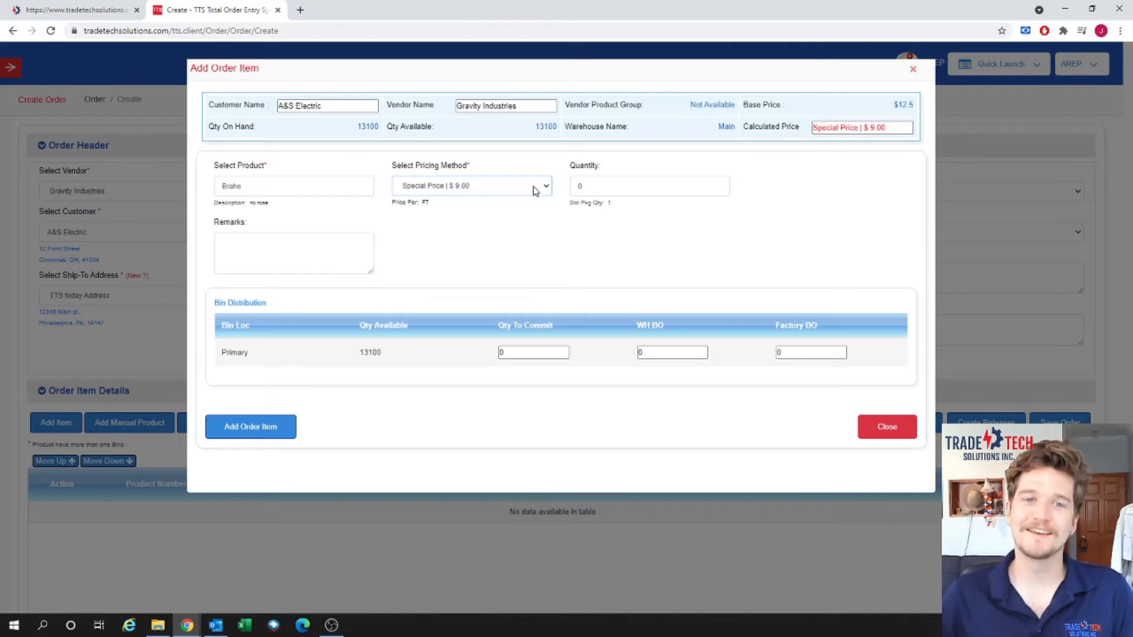
{"action": "left_click", "coordinate": [536, 190]}
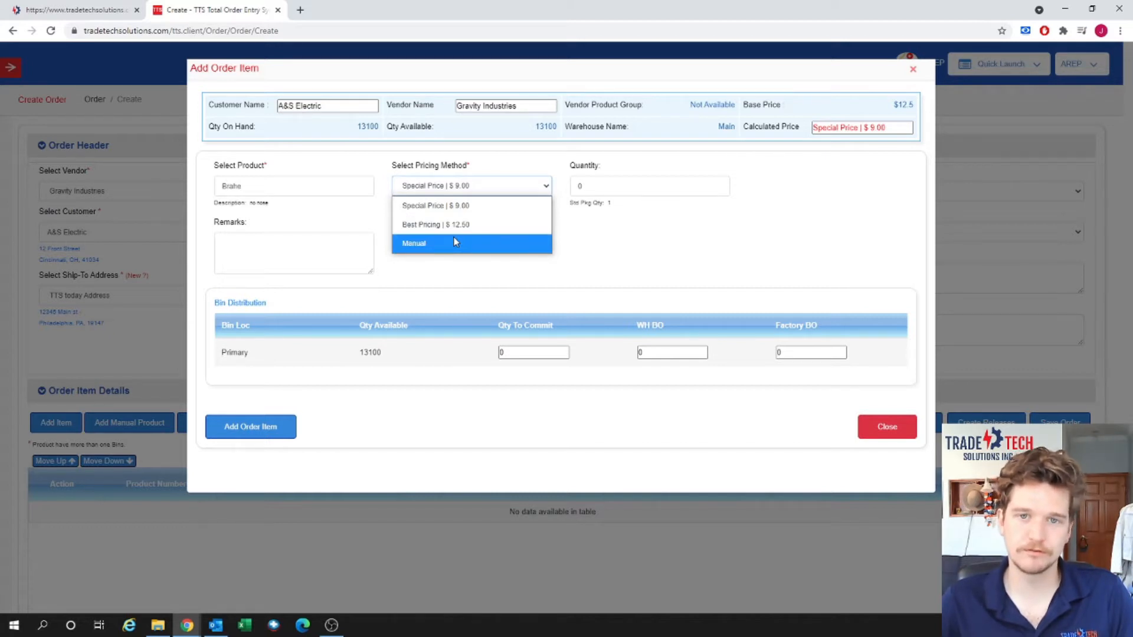
{"action": "left_click", "coordinate": [619, 264]}
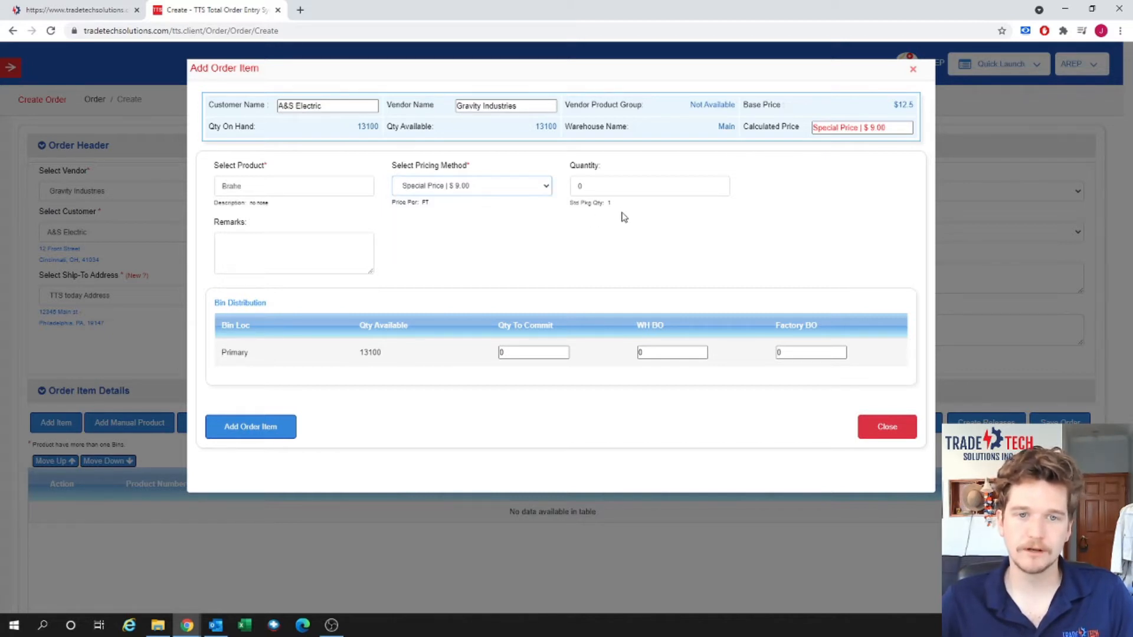
Set the Brahe quantity to 5000 FT committed from stock and add the line.
{"action": "left_click", "coordinate": [621, 181]}
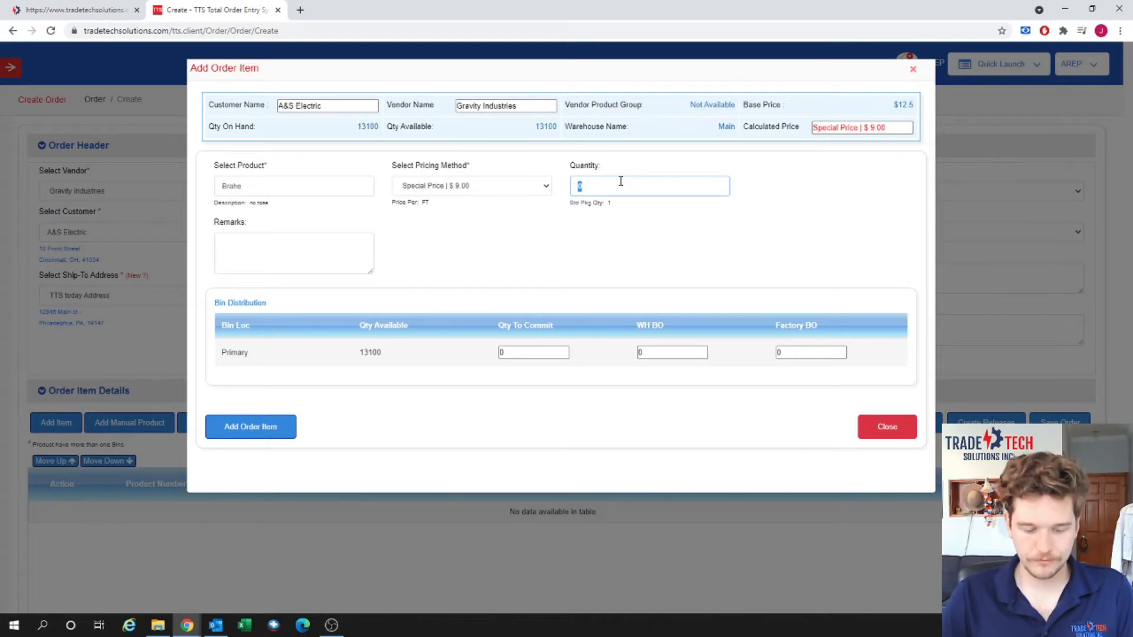
{"action": "type", "text": "500"}
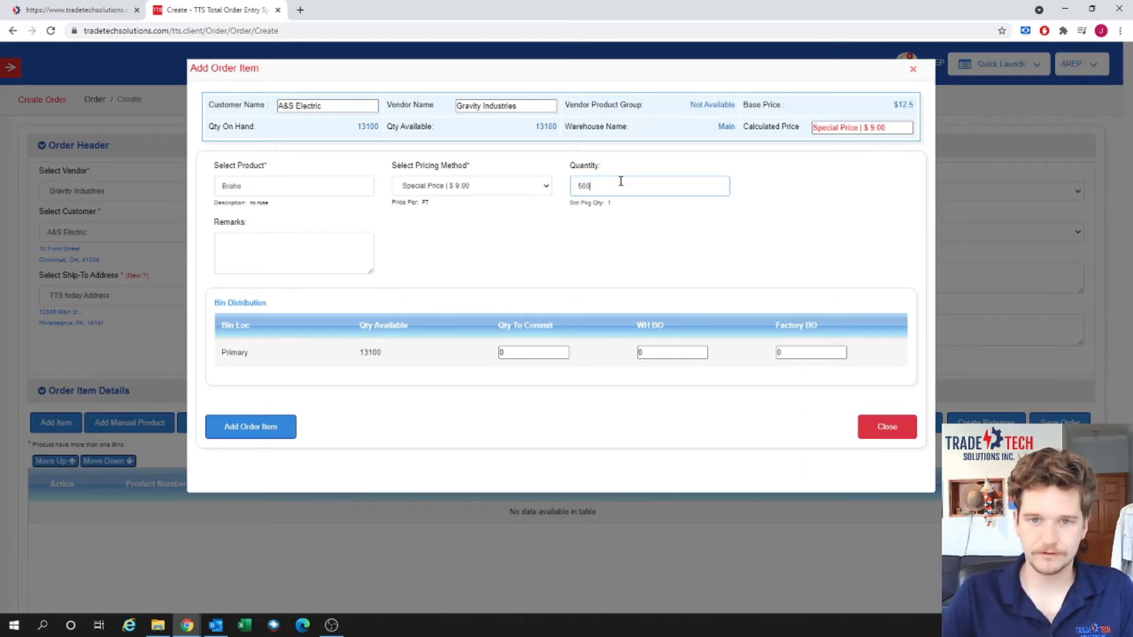
{"action": "type", "text": "0"}
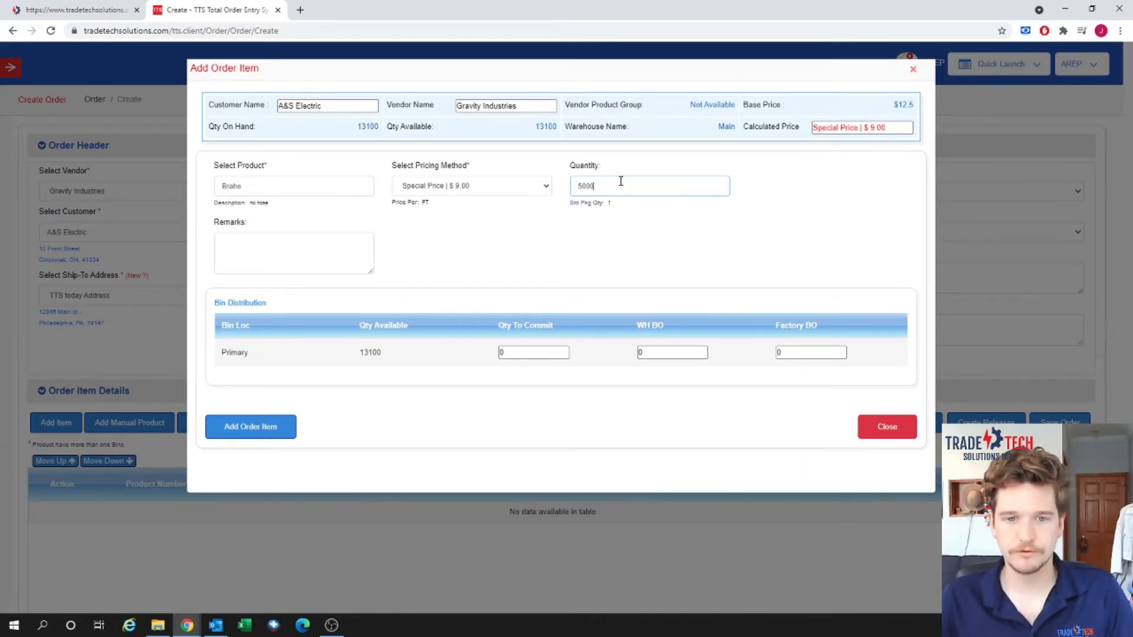
{"action": "key", "text": "Tab"}
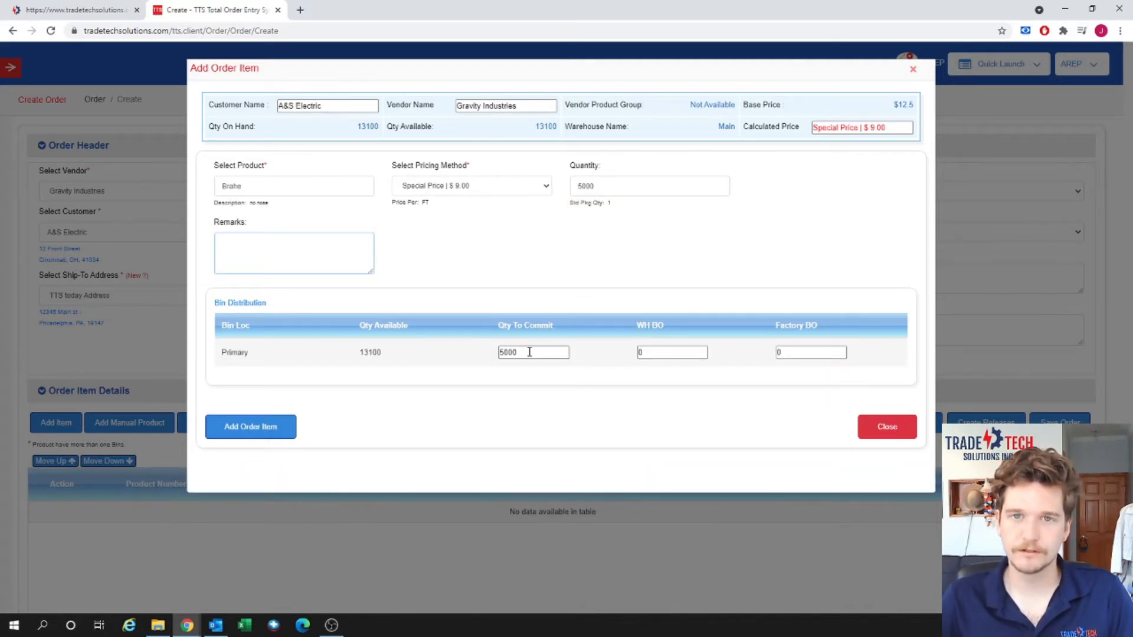
{"action": "left_click", "coordinate": [279, 431]}
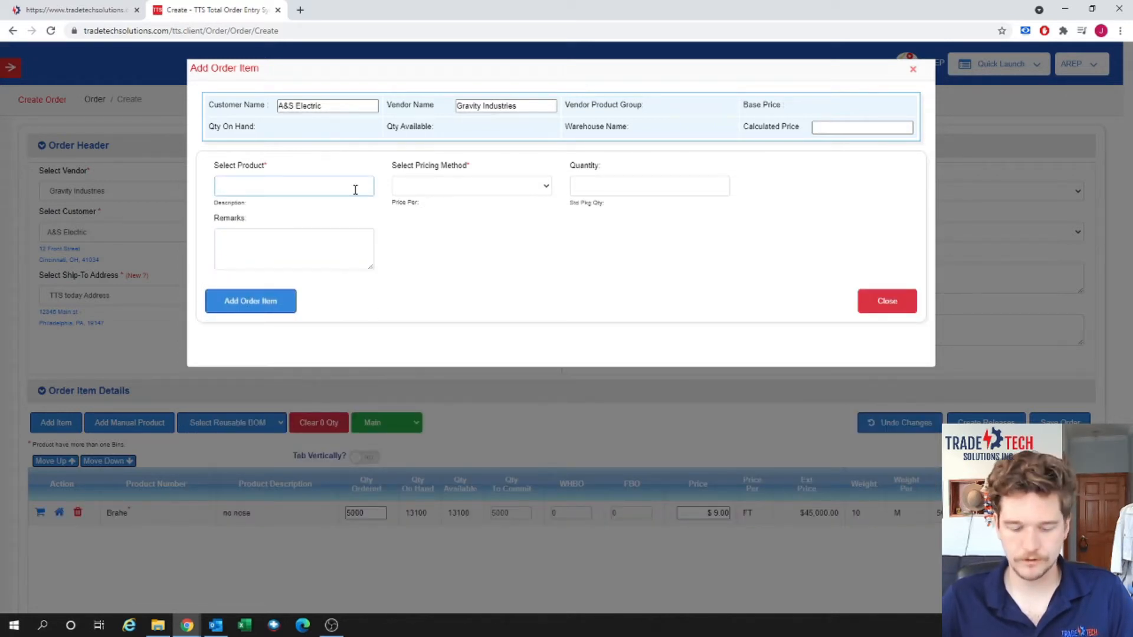
Choose Coulomb at the $11.00 special price with a quantity of 1500.
{"action": "type", "text": "co"}
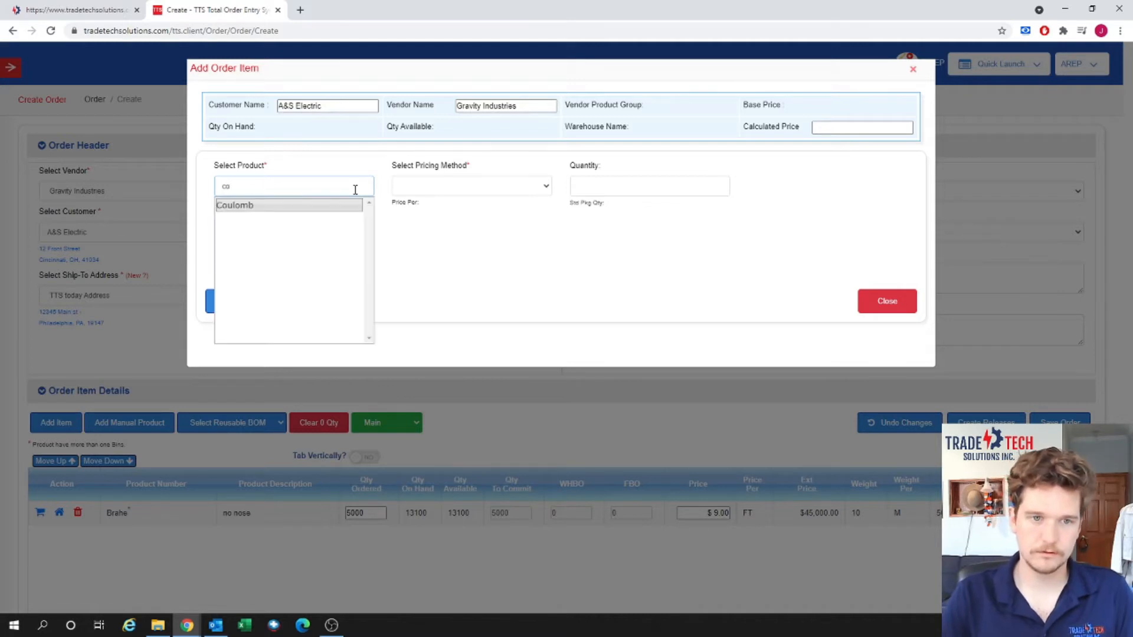
{"action": "left_click", "coordinate": [341, 205]}
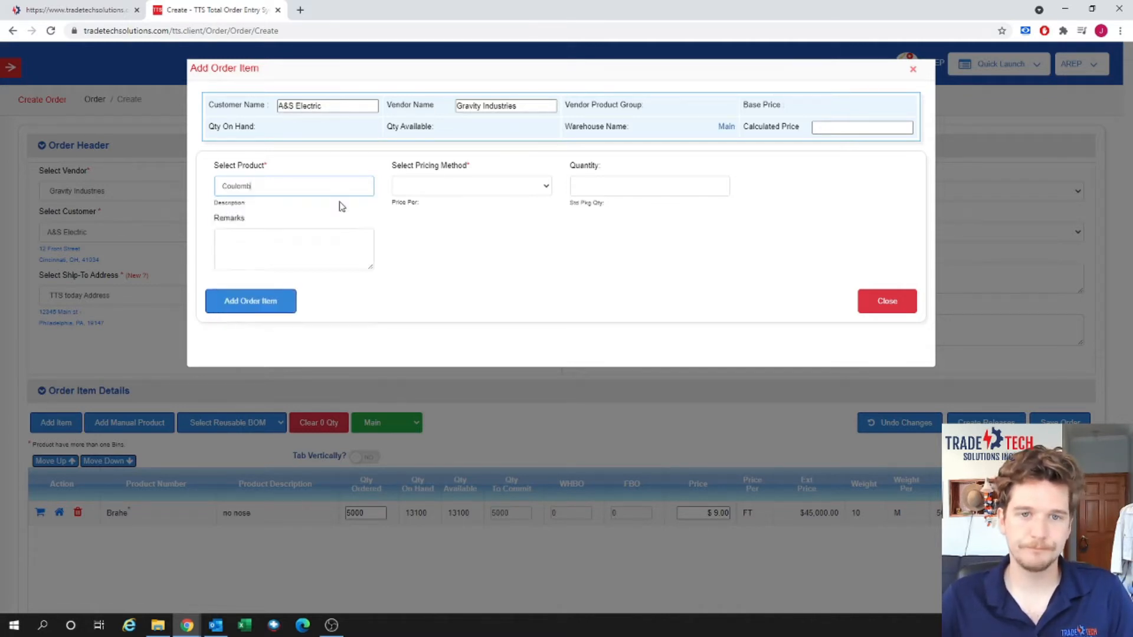
{"action": "left_click", "coordinate": [533, 187]}
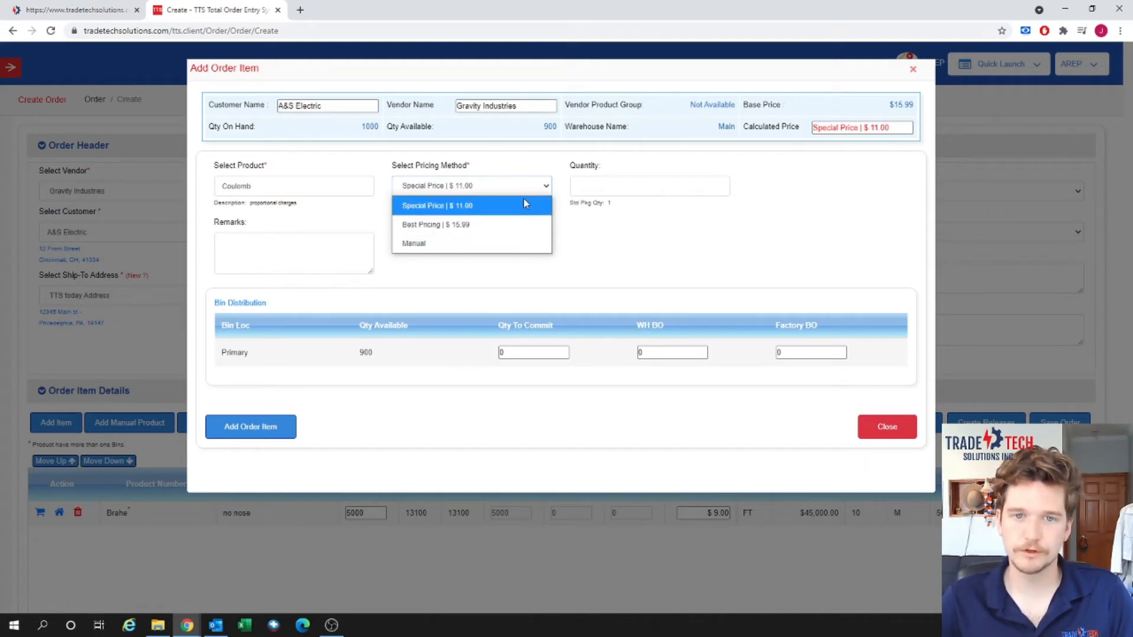
{"action": "left_click", "coordinate": [524, 205]}
{"action": "left_click", "coordinate": [645, 187]}
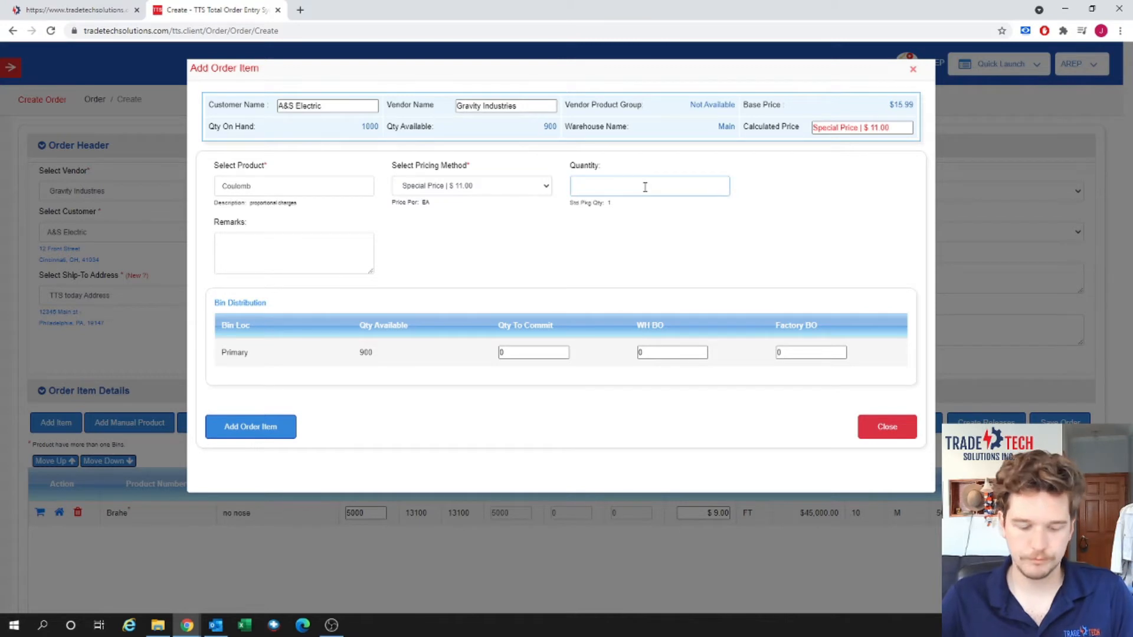
{"action": "type", "text": "500"}
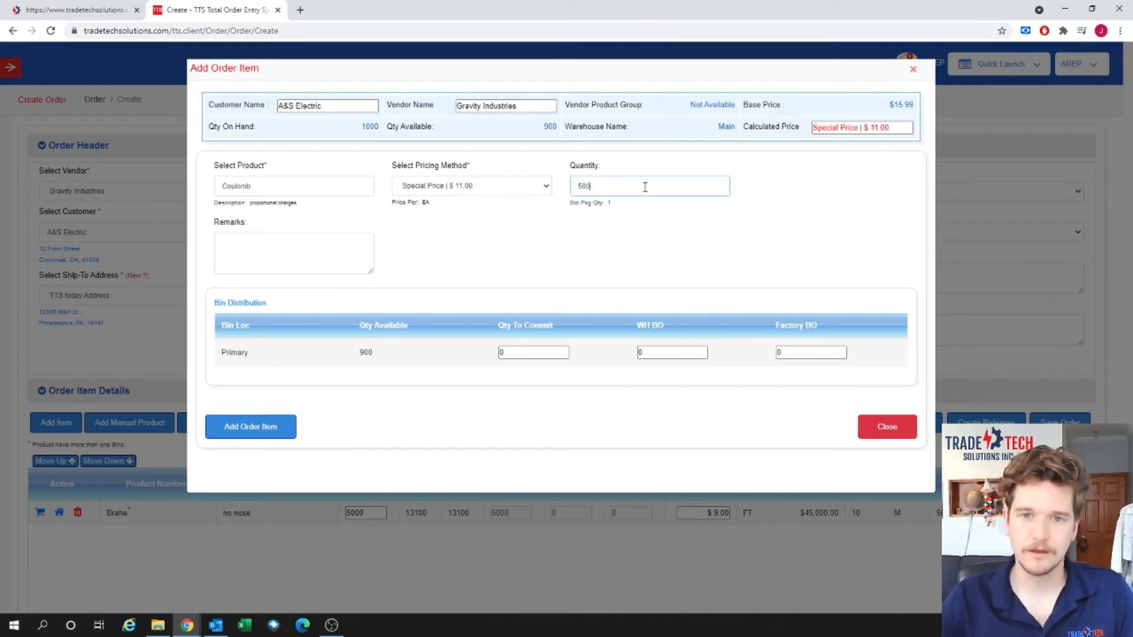
{"action": "key", "text": "BackSpace"}
{"action": "key", "text": "BackSpace"}
{"action": "key", "text": "BackSpace"}
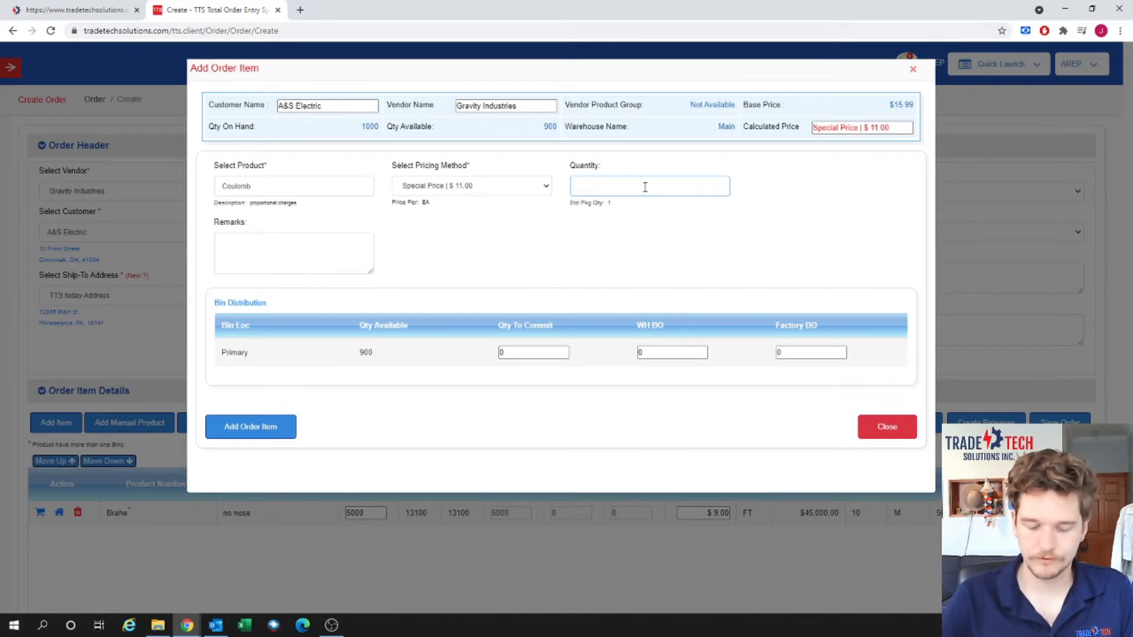
{"action": "type", "text": "1500"}
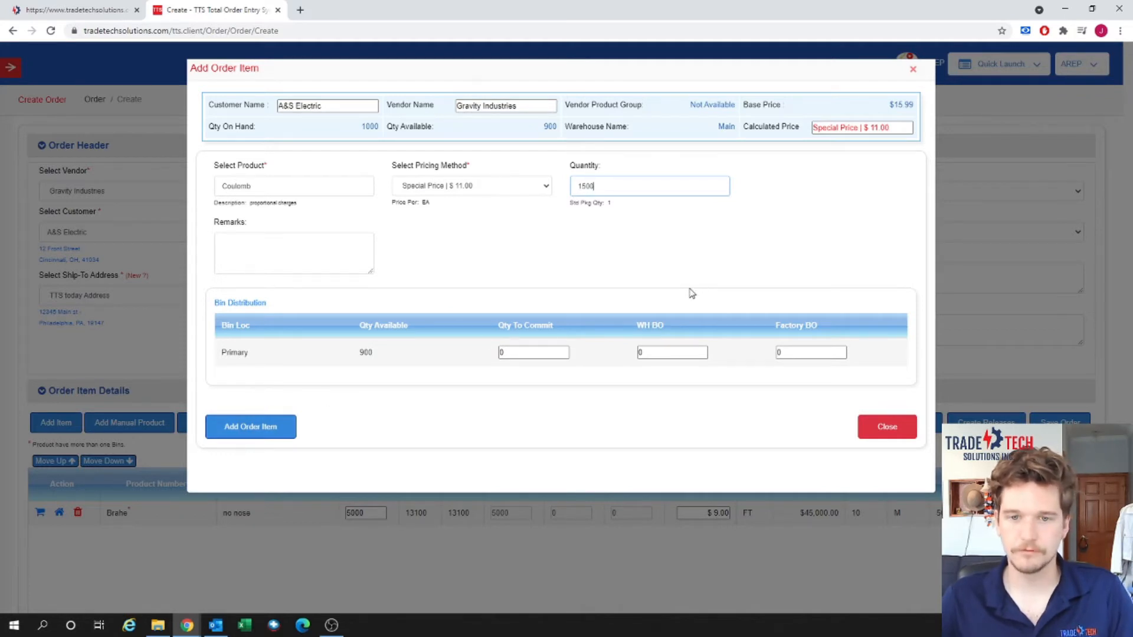
{"action": "key", "text": "Tab"}
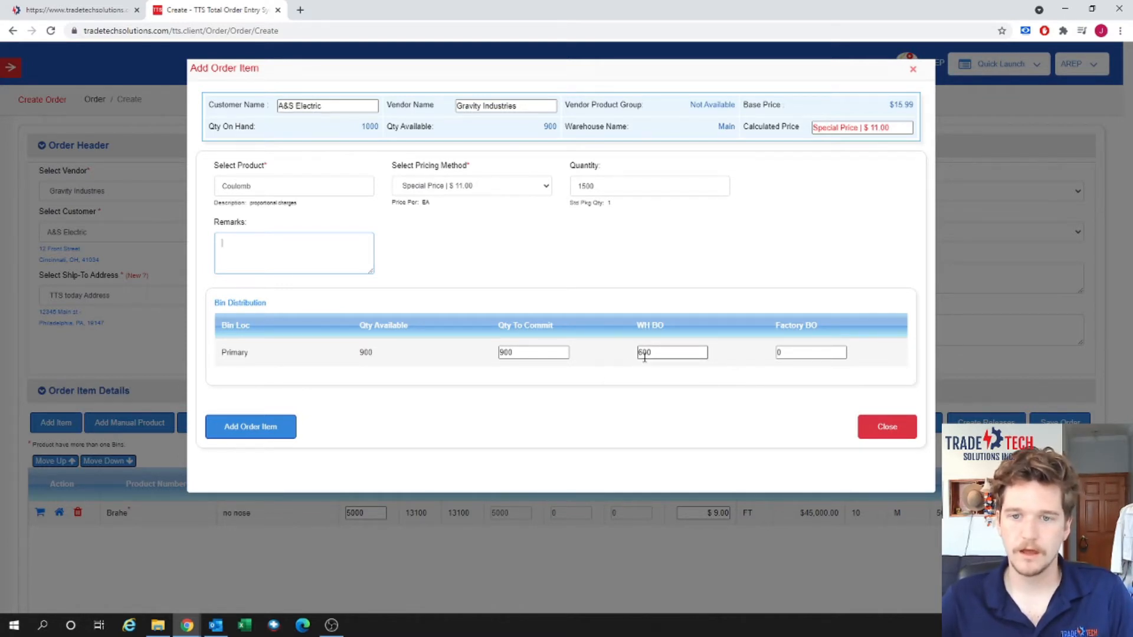
Set warehouse back order to 0 so 600 goes to factory back order, then add Coulomb.
{"action": "left_click_drag", "start_coordinate": [657, 352], "coordinate": [639, 353]}
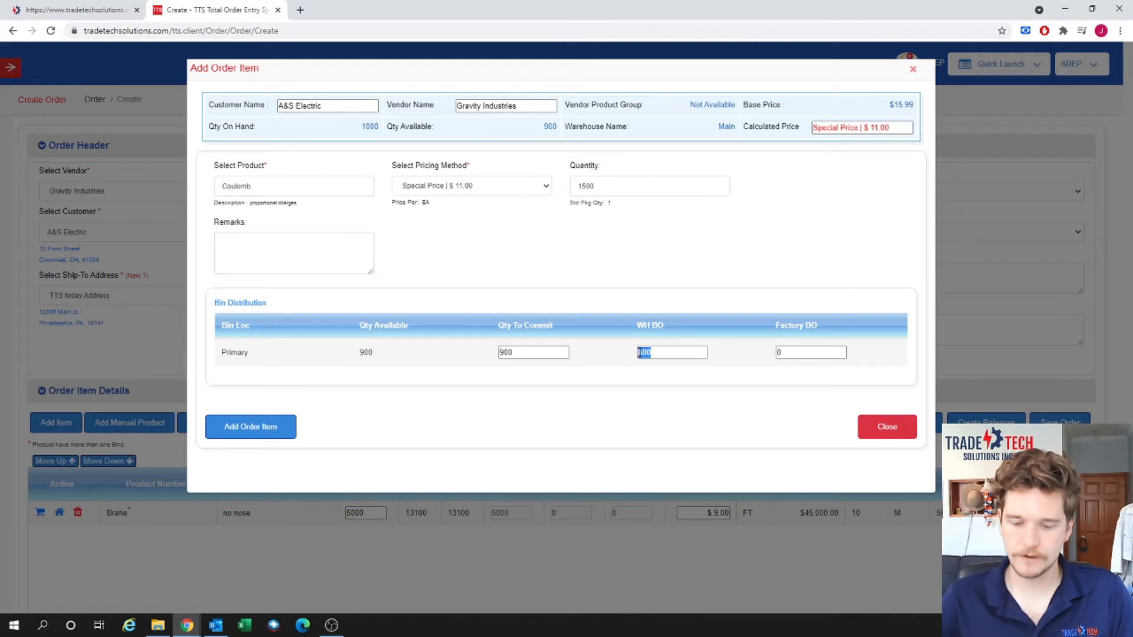
{"action": "type", "text": "0"}
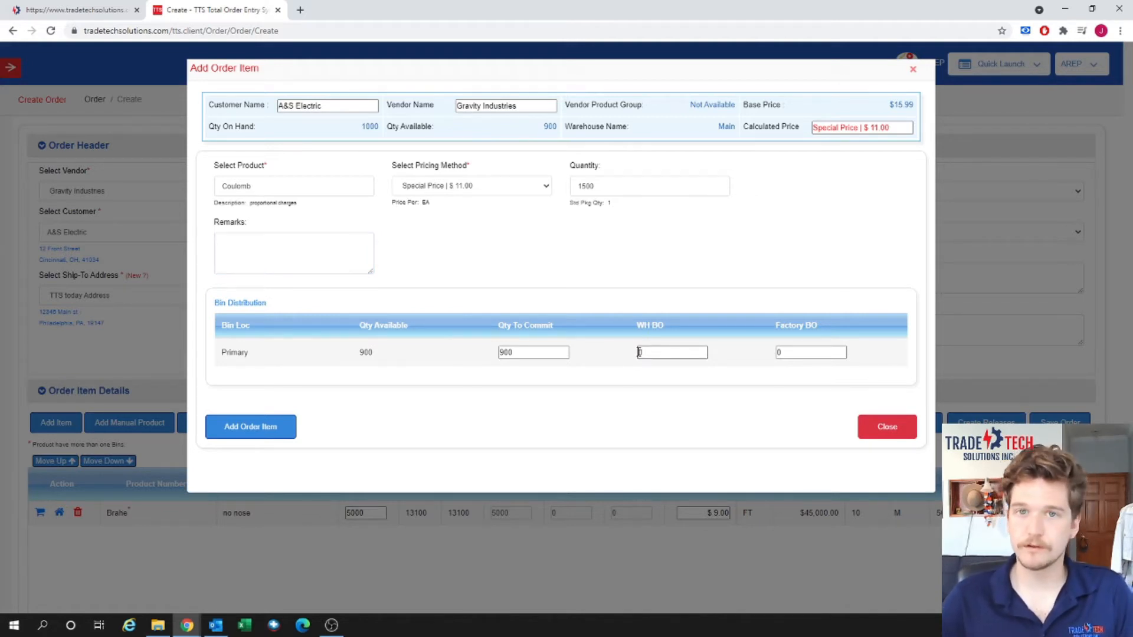
{"action": "key", "text": "Tab"}
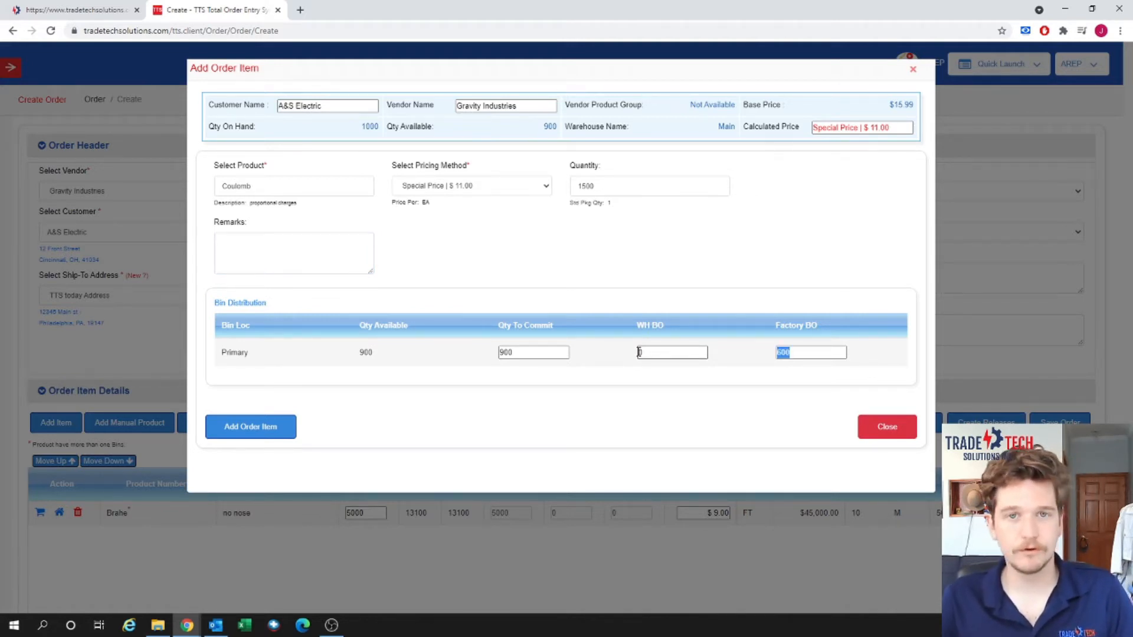
{"action": "left_click", "coordinate": [799, 353]}
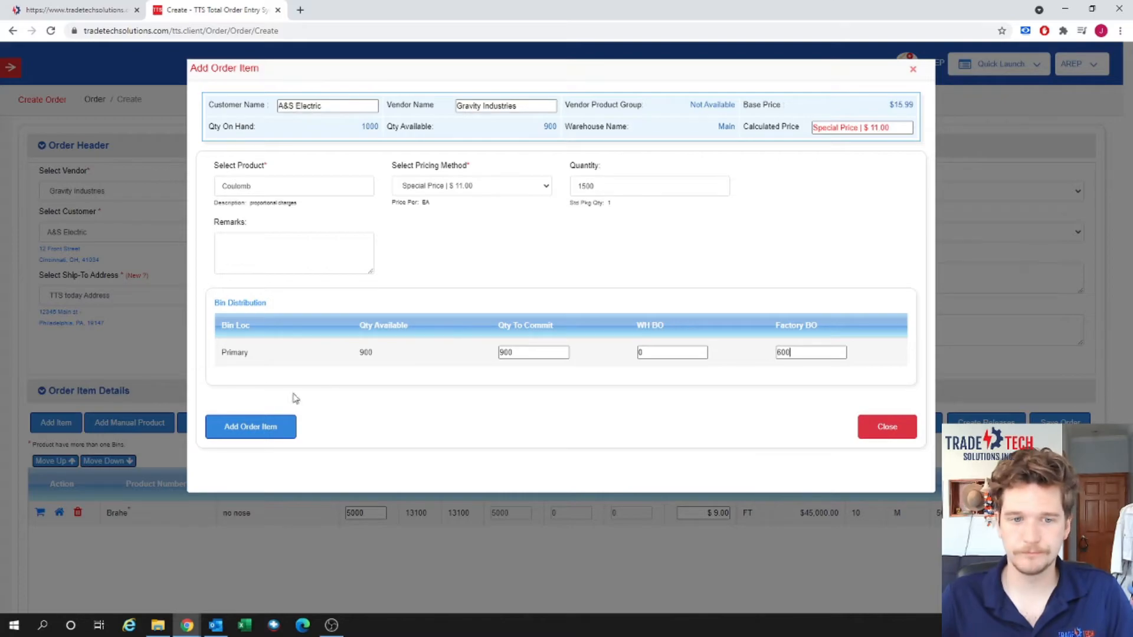
{"action": "left_click", "coordinate": [284, 426]}
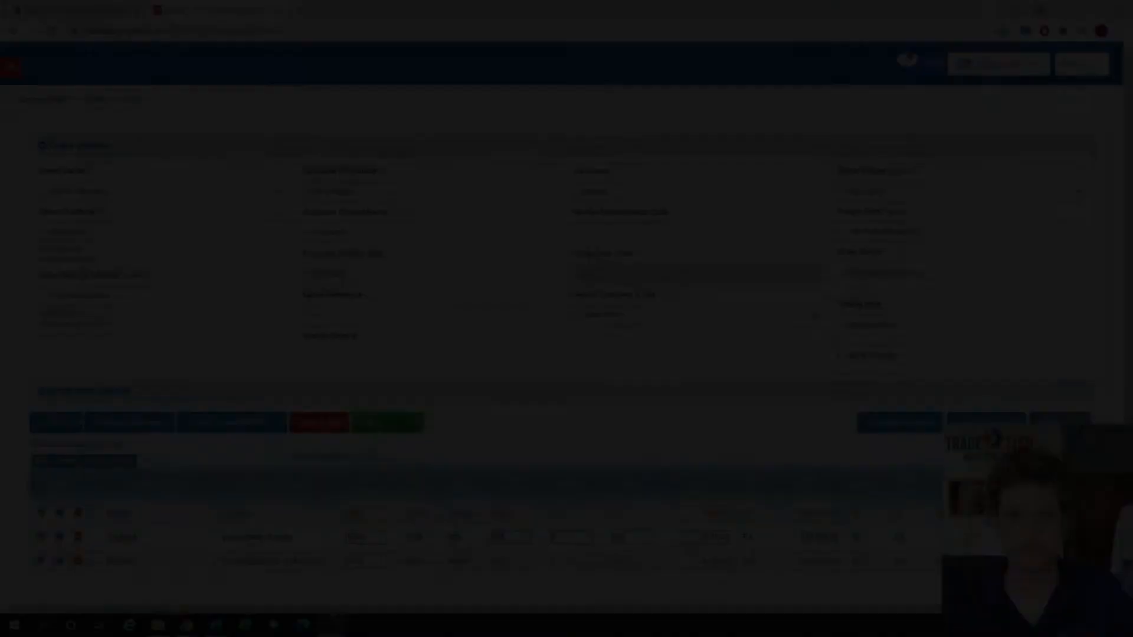
Start manual product 'temporary' with freight category TBD and order quantity 500.
{"action": "scroll", "coordinate": [578, 393], "scroll_direction": "down", "scroll_amount": 1}
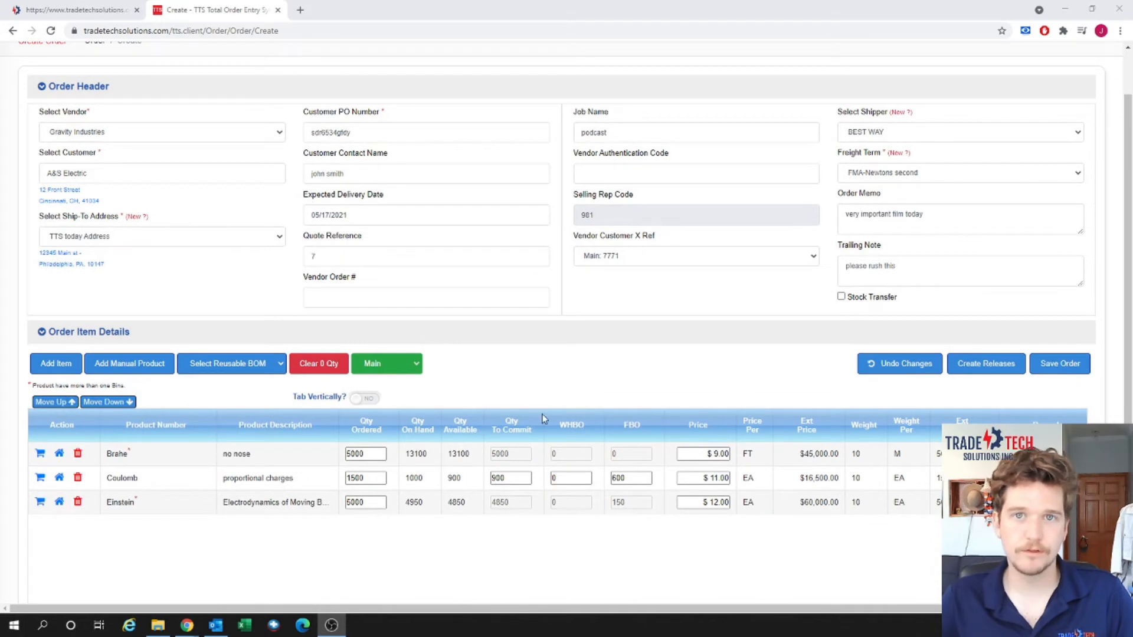
{"action": "left_click", "coordinate": [139, 365]}
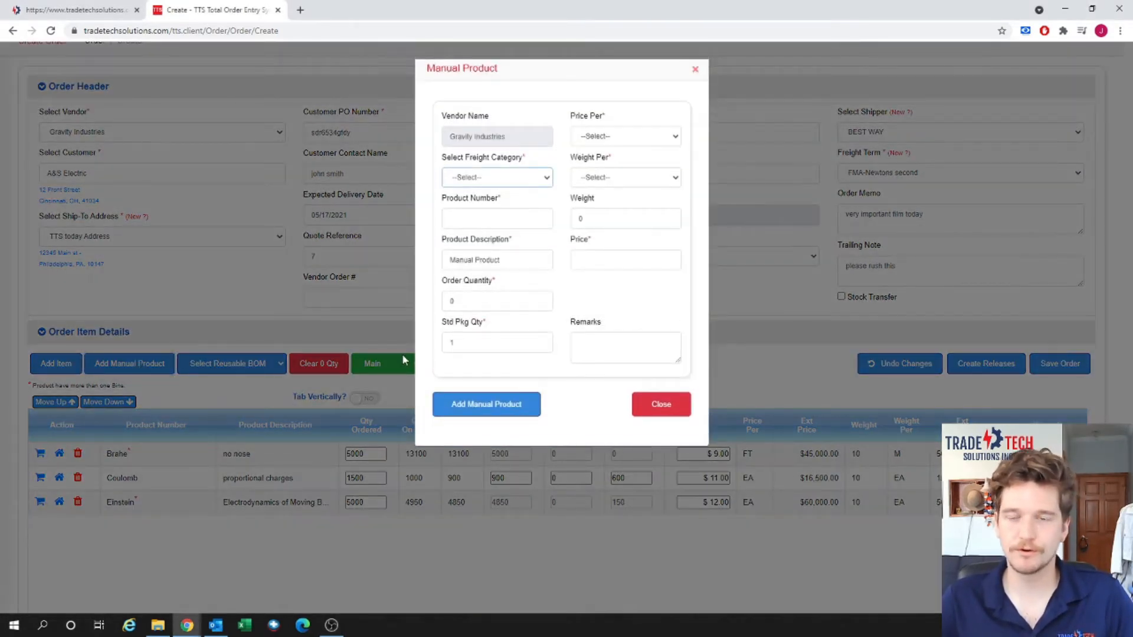
{"action": "left_click", "coordinate": [539, 185]}
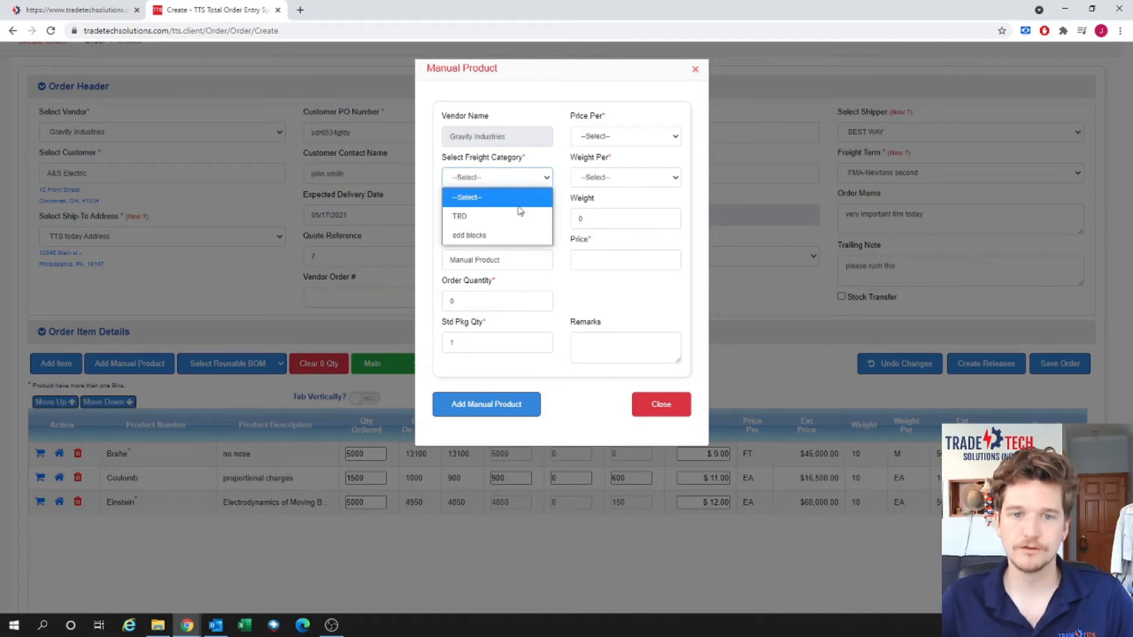
{"action": "left_click", "coordinate": [516, 216]}
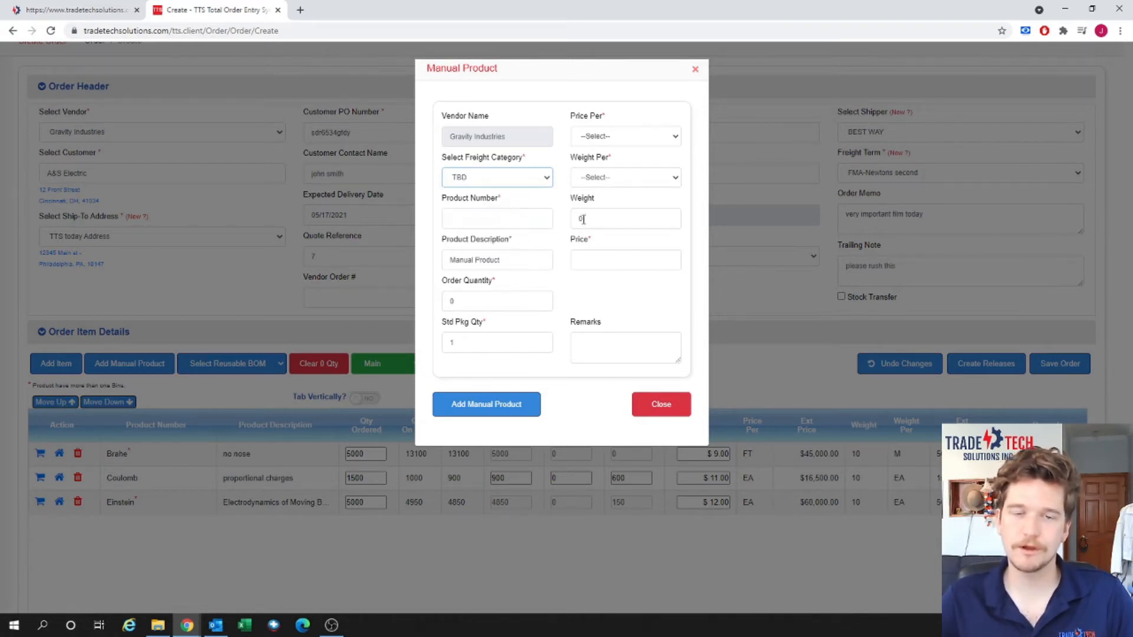
{"action": "left_click", "coordinate": [513, 221]}
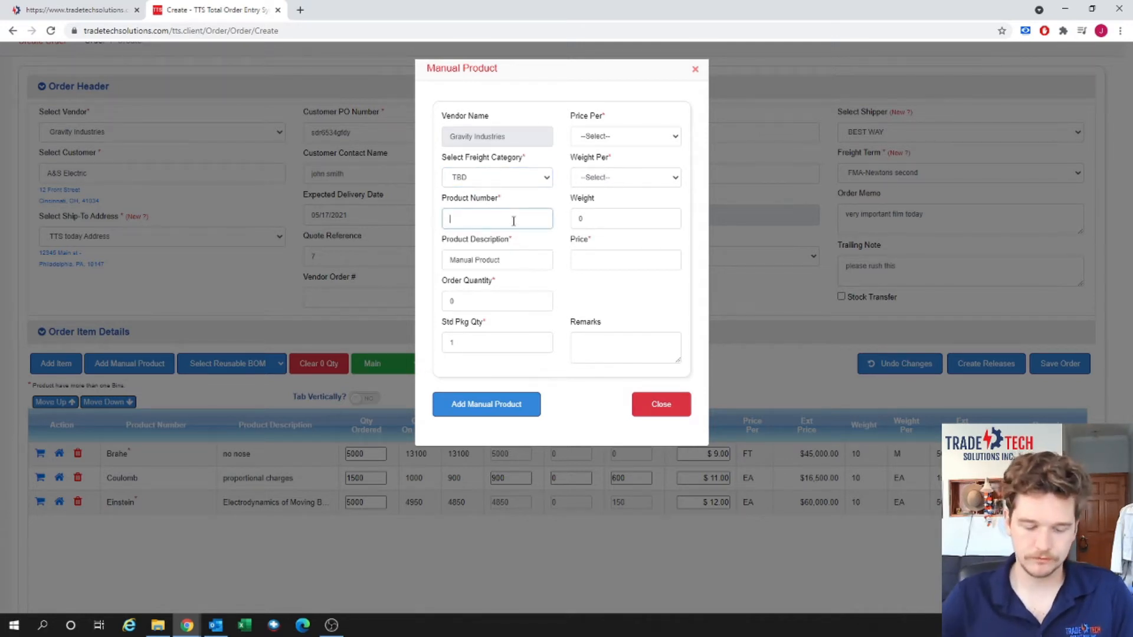
{"action": "type", "text": "tempor"}
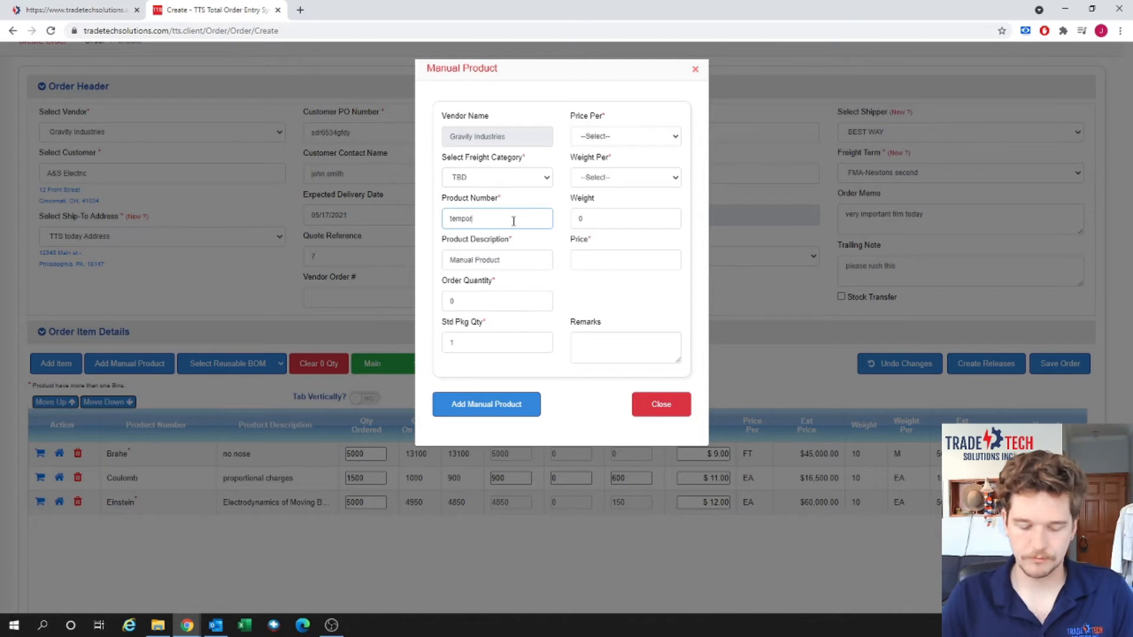
{"action": "type", "text": "ary"}
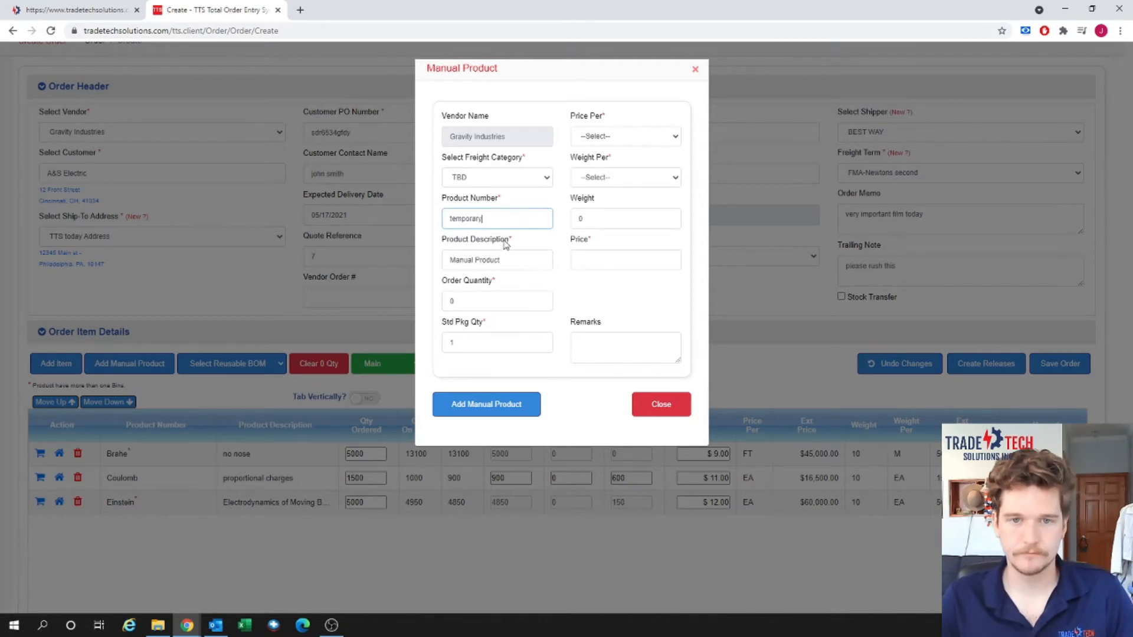
{"action": "left_click", "coordinate": [514, 264]}
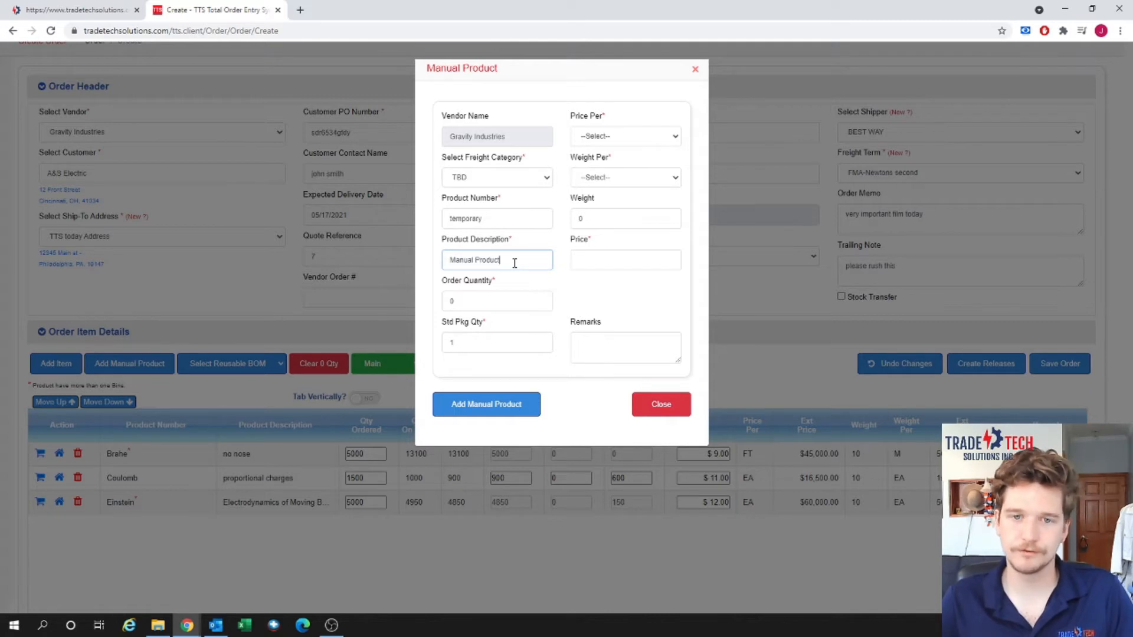
{"action": "left_click", "coordinate": [512, 303]}
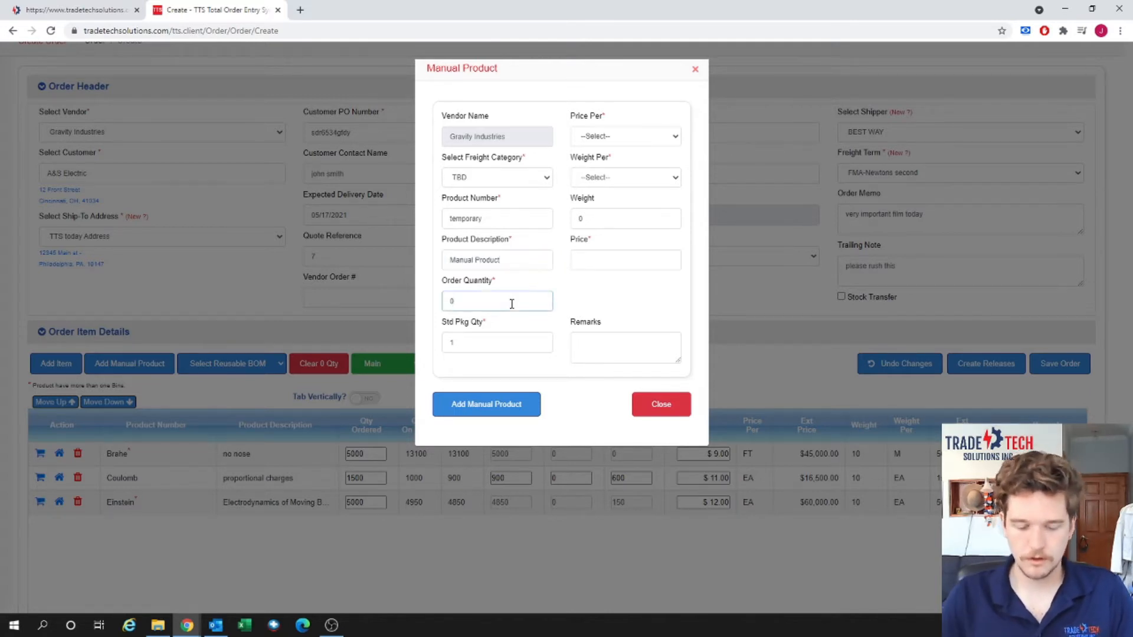
{"action": "type", "text": "500"}
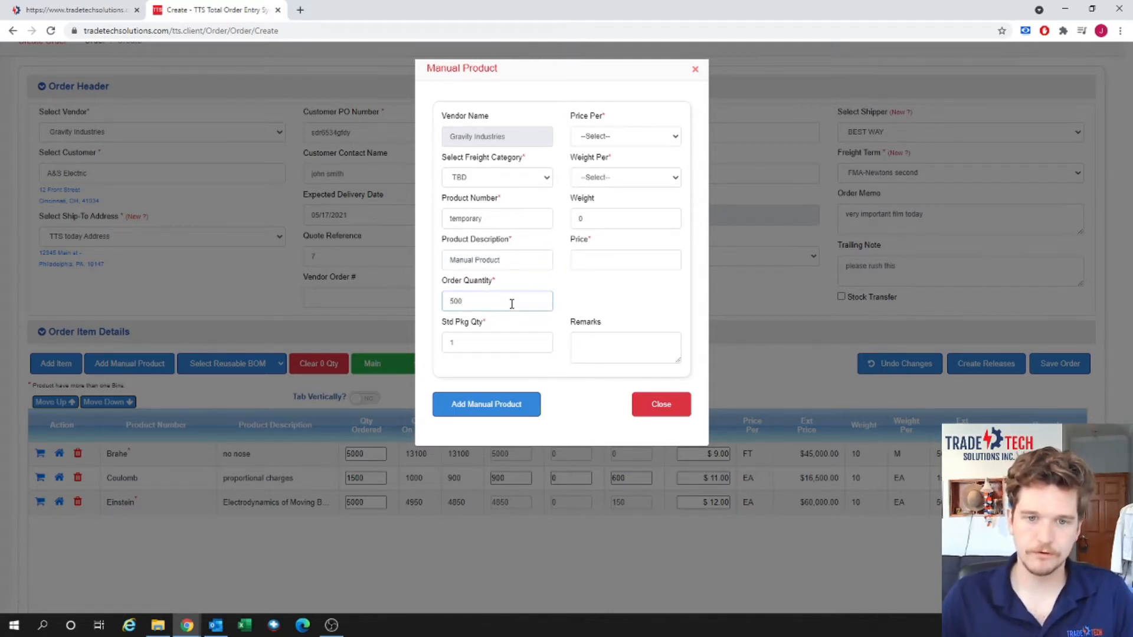
Price it at $10.00 per EA with weight 1 per EA and add it to the order.
{"action": "left_click", "coordinate": [529, 345]}
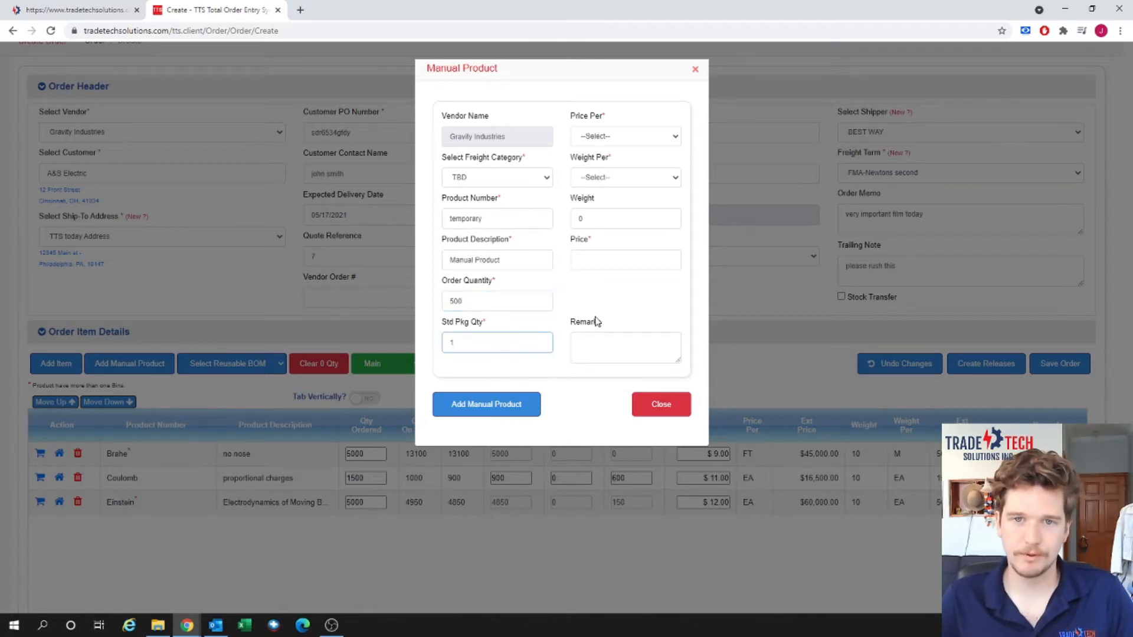
{"action": "left_click", "coordinate": [647, 142]}
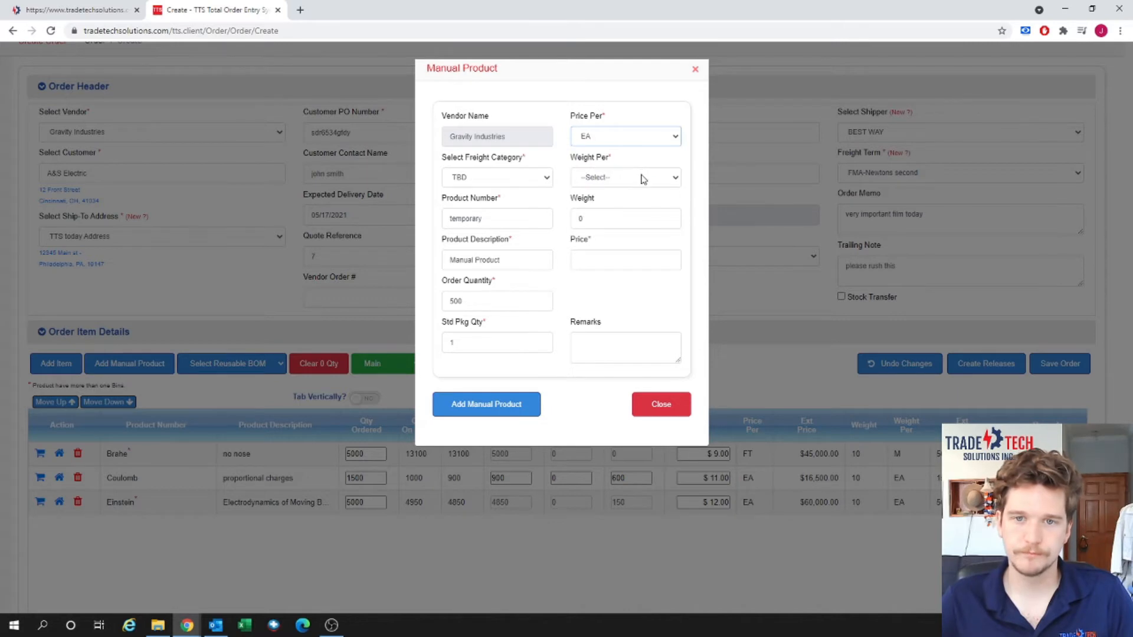
{"action": "left_click", "coordinate": [643, 179]}
{"action": "left_click", "coordinate": [627, 211]}
{"action": "left_click", "coordinate": [626, 217]}
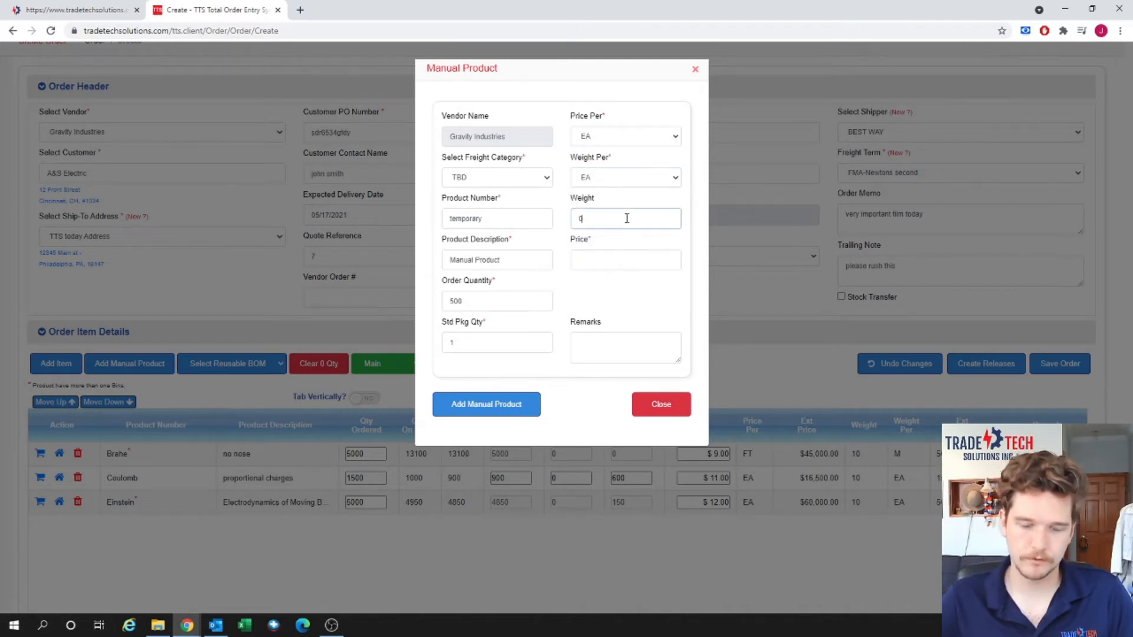
{"action": "left_click", "coordinate": [617, 258]}
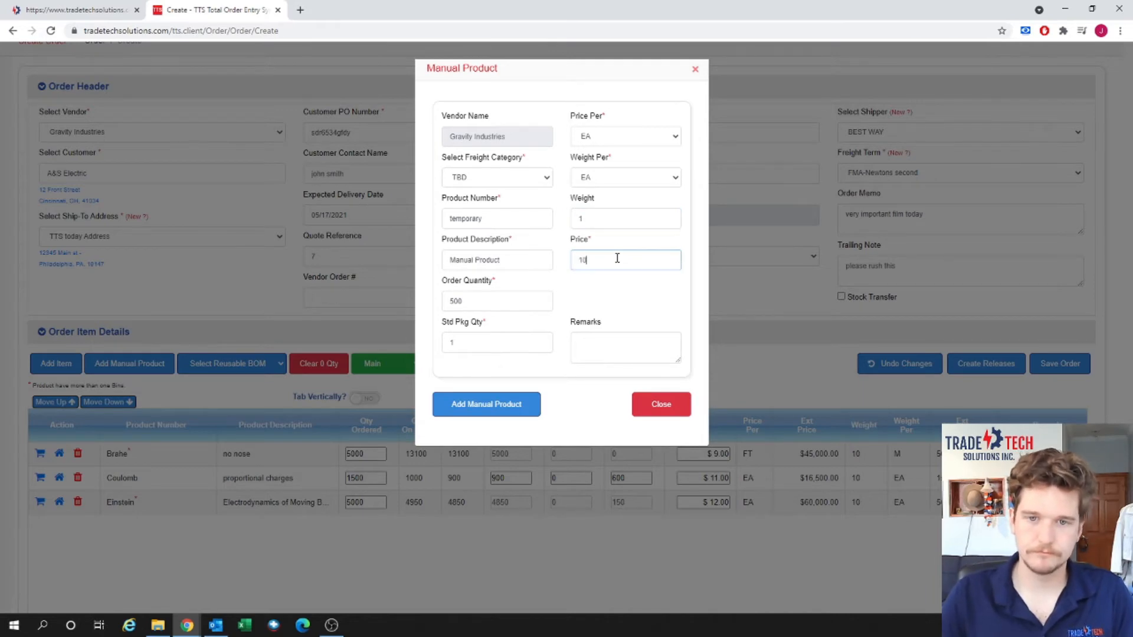
{"action": "left_click", "coordinate": [499, 406]}
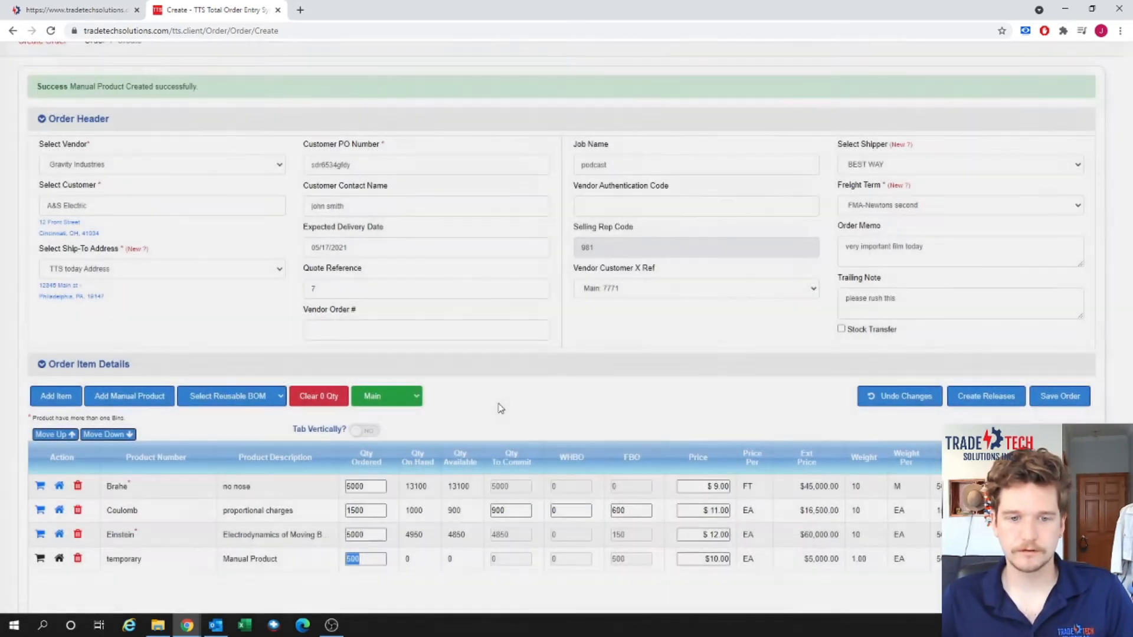
{"action": "scroll", "coordinate": [596, 372], "scroll_direction": "down", "scroll_amount": 1}
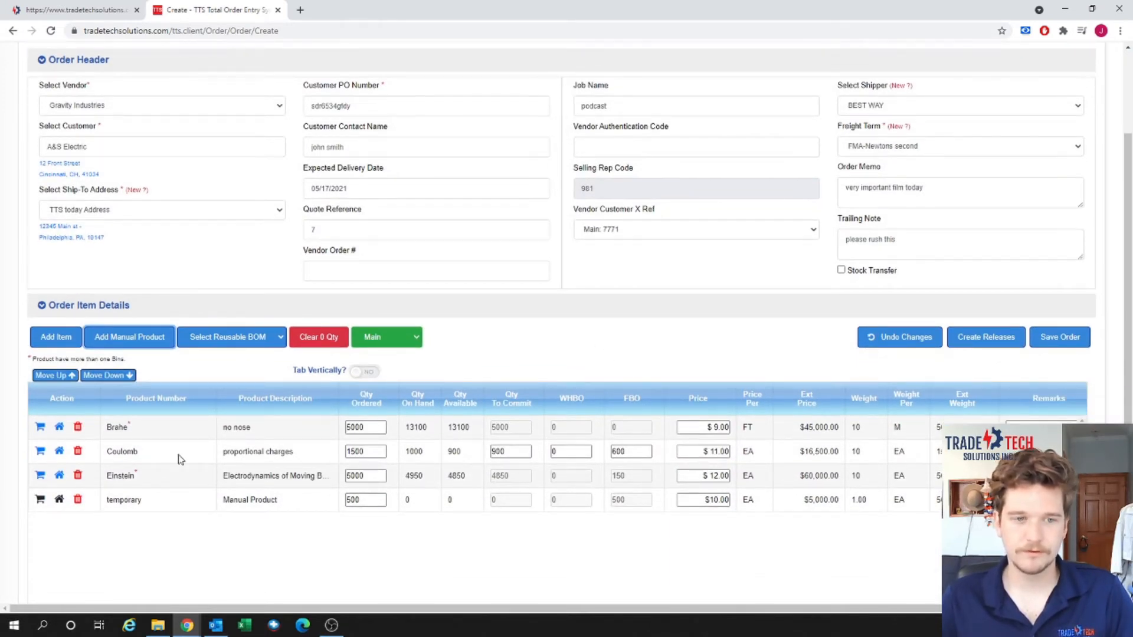
{"action": "scroll", "coordinate": [130, 420], "scroll_direction": "down", "scroll_amount": 1}
{"action": "scroll", "coordinate": [129, 420], "scroll_direction": "down", "scroll_amount": 1}
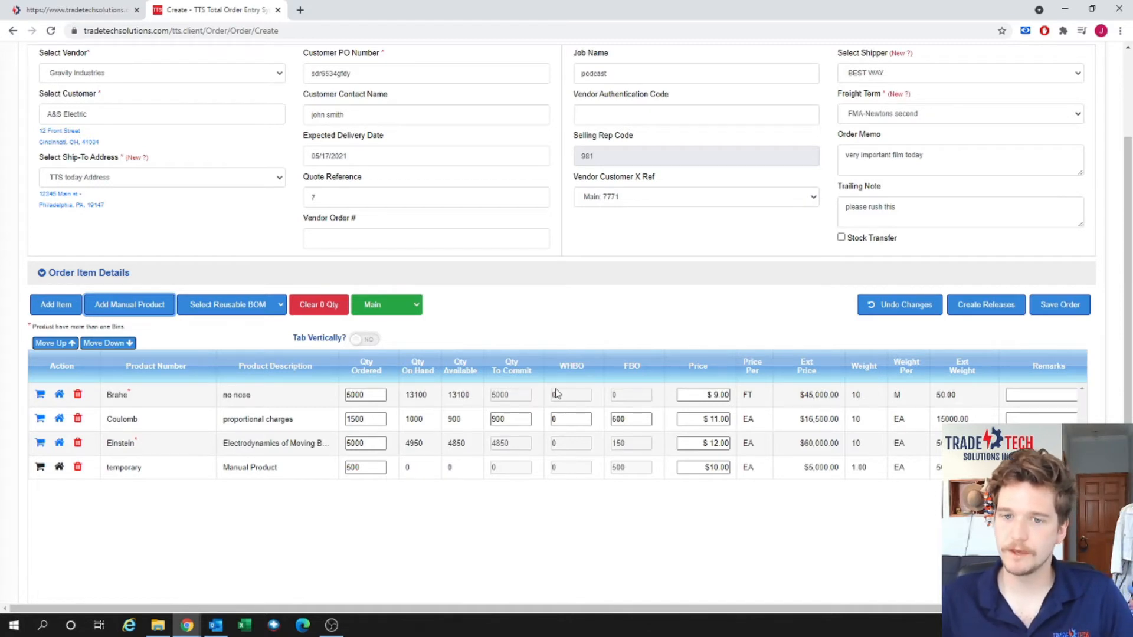
{"action": "left_click", "coordinate": [42, 397]}
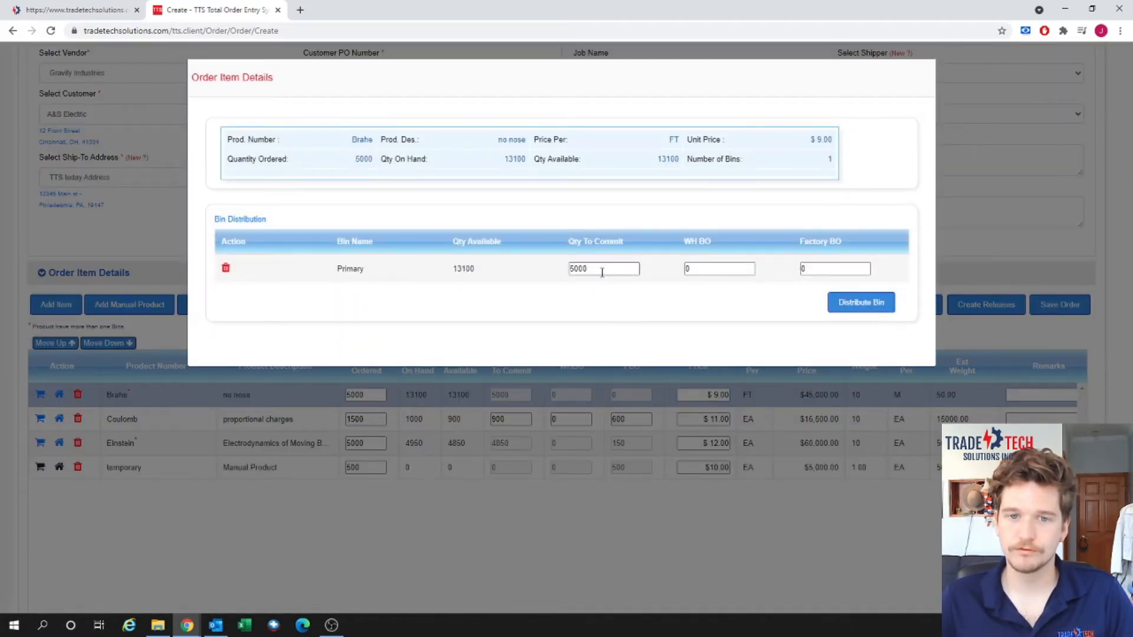
{"action": "left_click", "coordinate": [846, 304]}
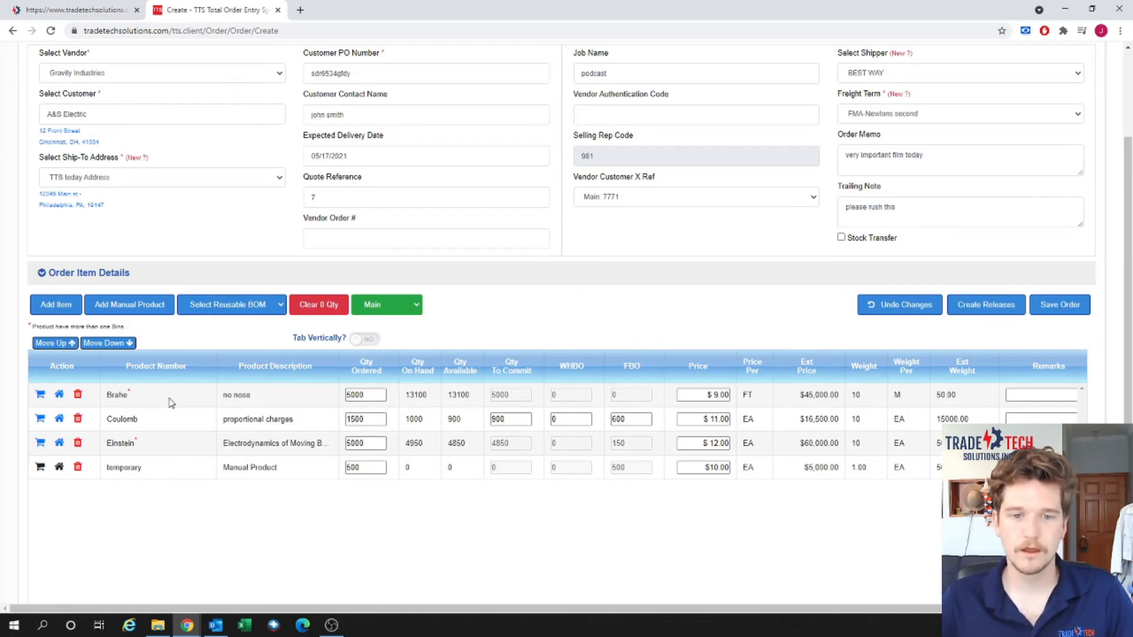
{"action": "scroll", "coordinate": [169, 405], "scroll_direction": "down", "scroll_amount": 1}
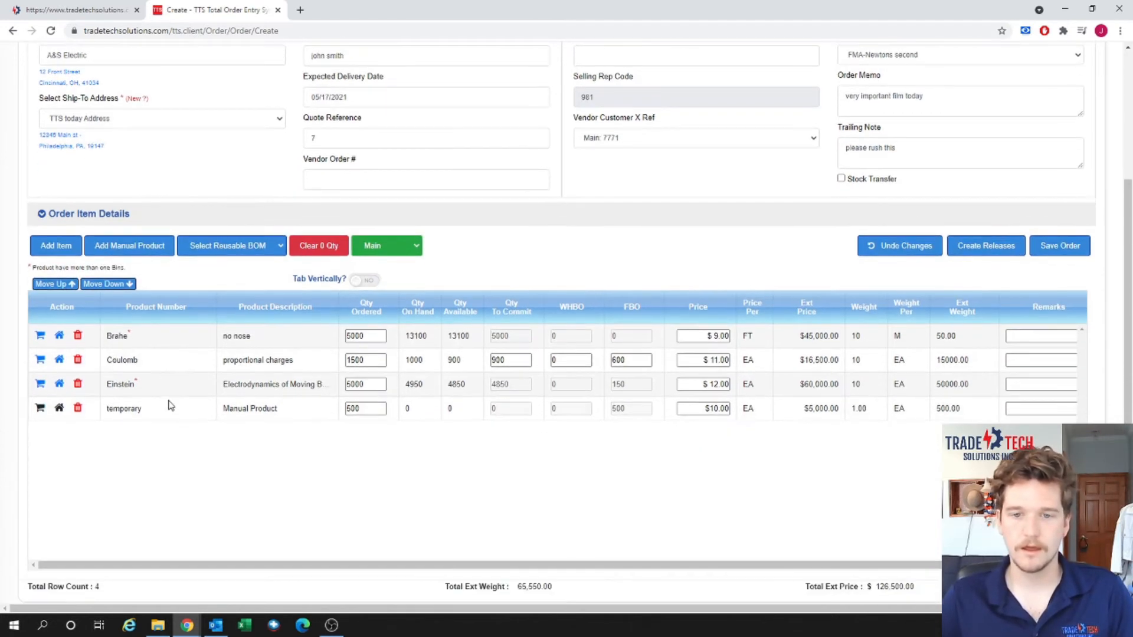
{"action": "left_click", "coordinate": [40, 384]}
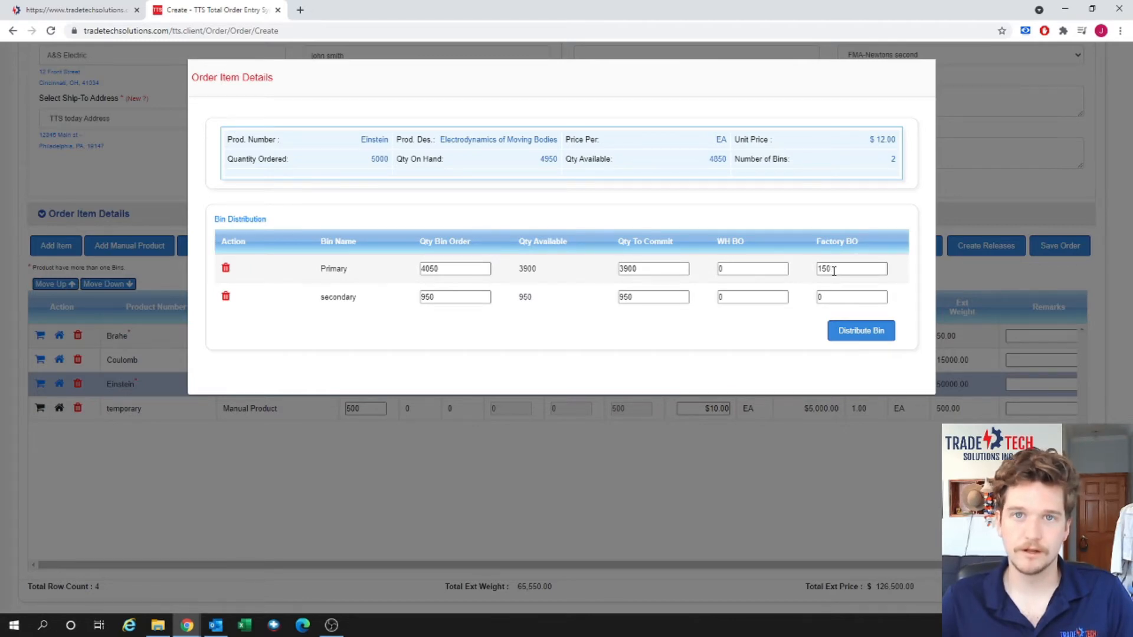
{"action": "left_click", "coordinate": [862, 332]}
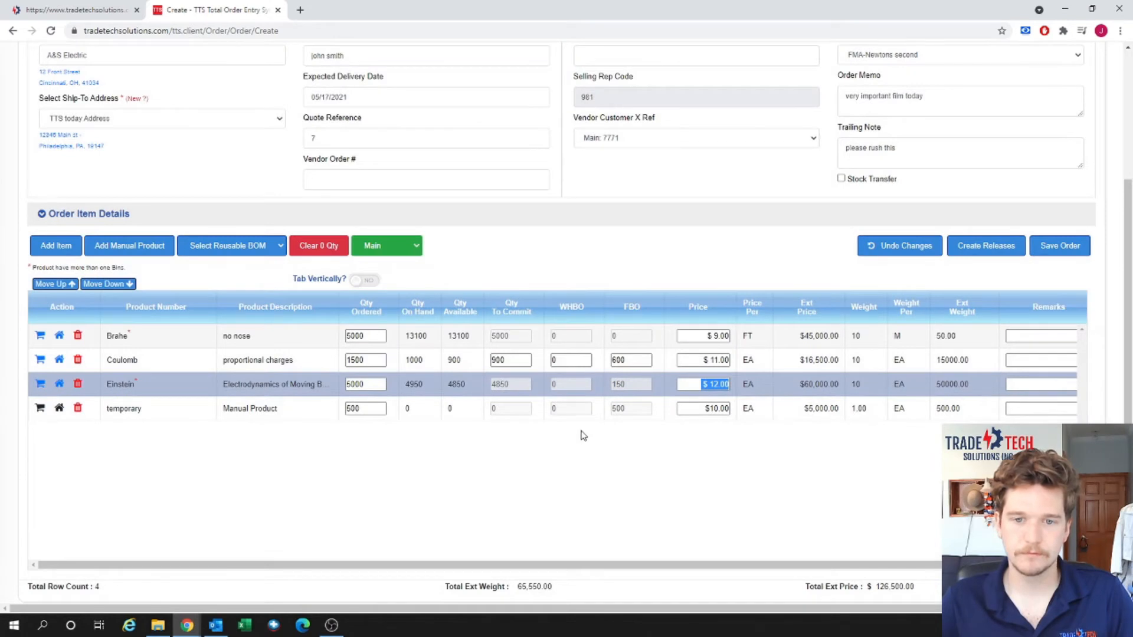
{"action": "left_click", "coordinate": [582, 436]}
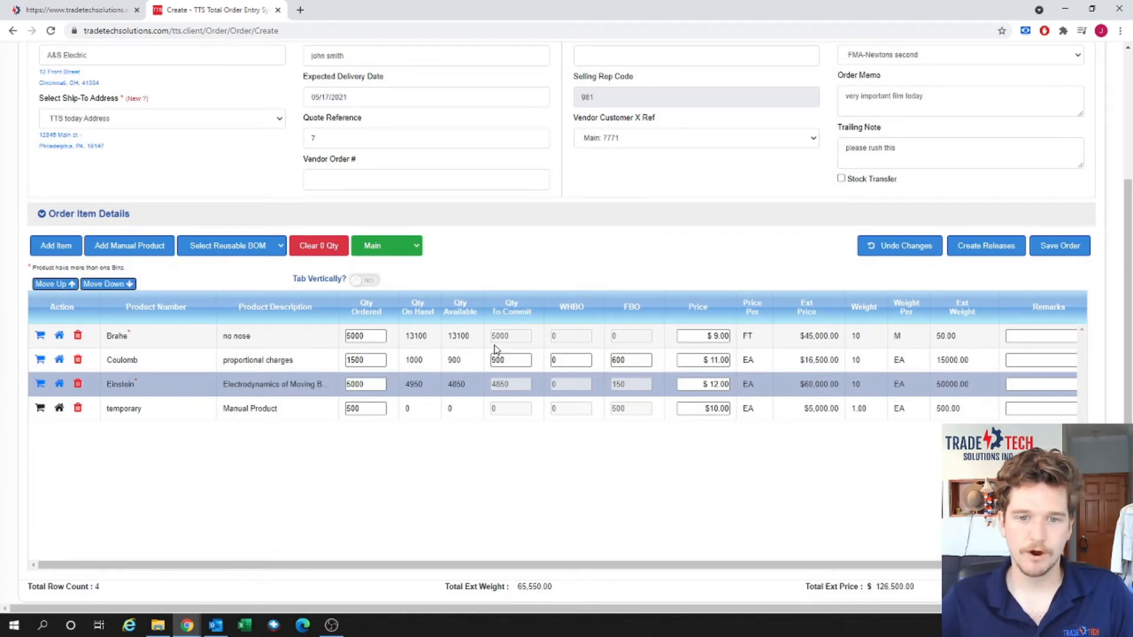
{"action": "left_click", "coordinate": [513, 361]}
{"action": "left_click", "coordinate": [570, 360]}
{"action": "left_click", "coordinate": [621, 359]}
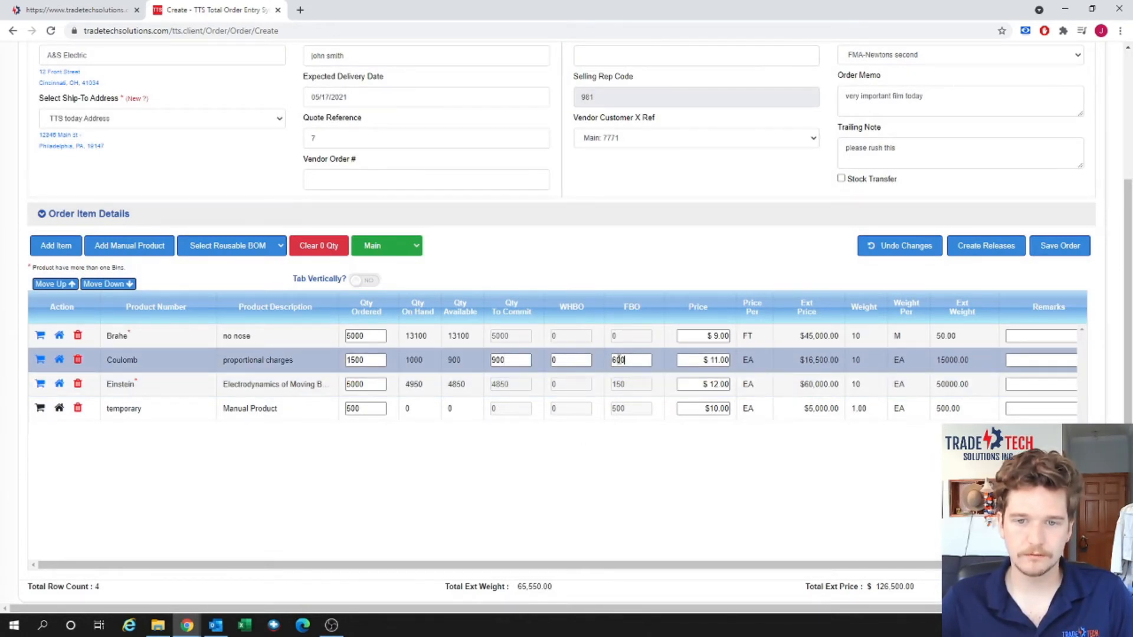
{"action": "left_click_drag", "start_coordinate": [623, 360], "coordinate": [606, 358]}
{"action": "key", "text": "BackSpace"}
{"action": "type", "text": "500"}
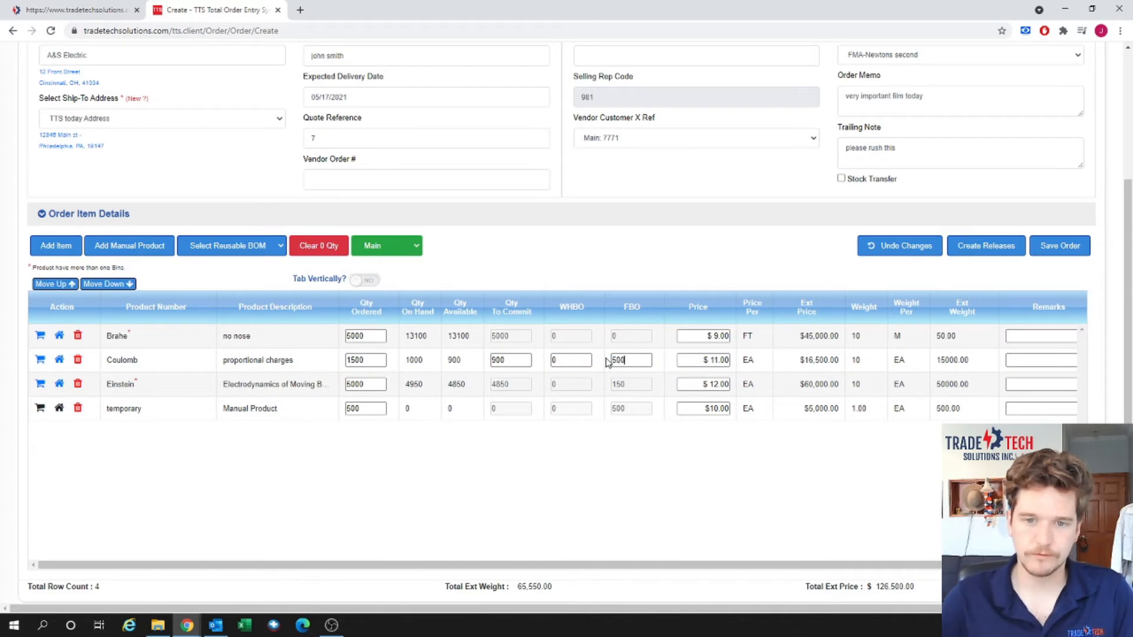
{"action": "left_click", "coordinate": [572, 360]}
{"action": "type", "text": "100"}
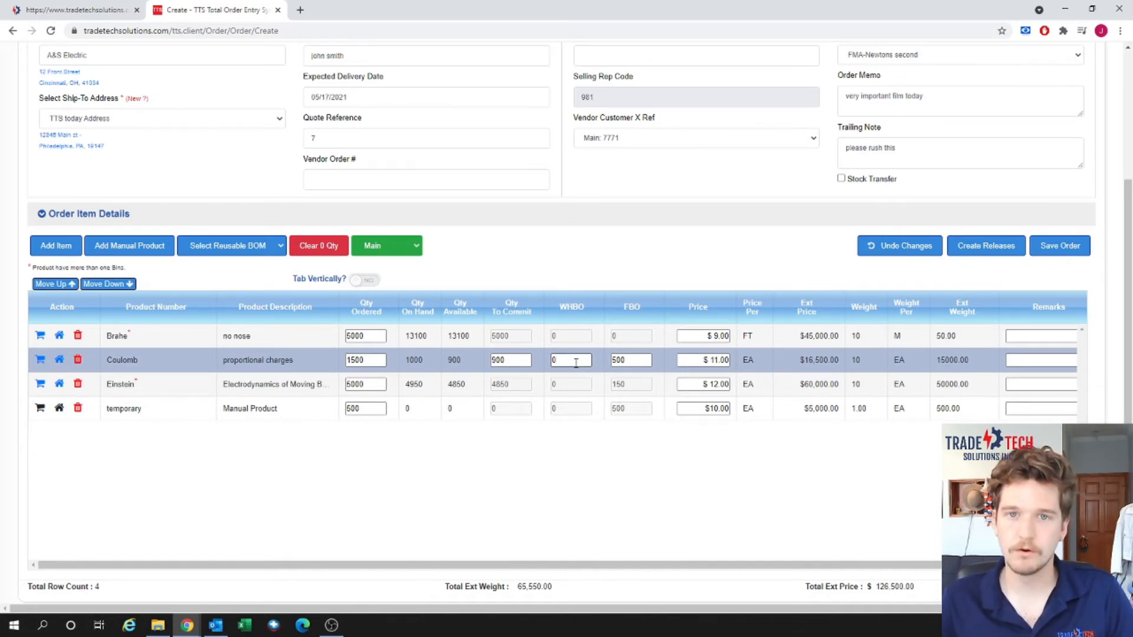
{"action": "key", "text": "Tab"}
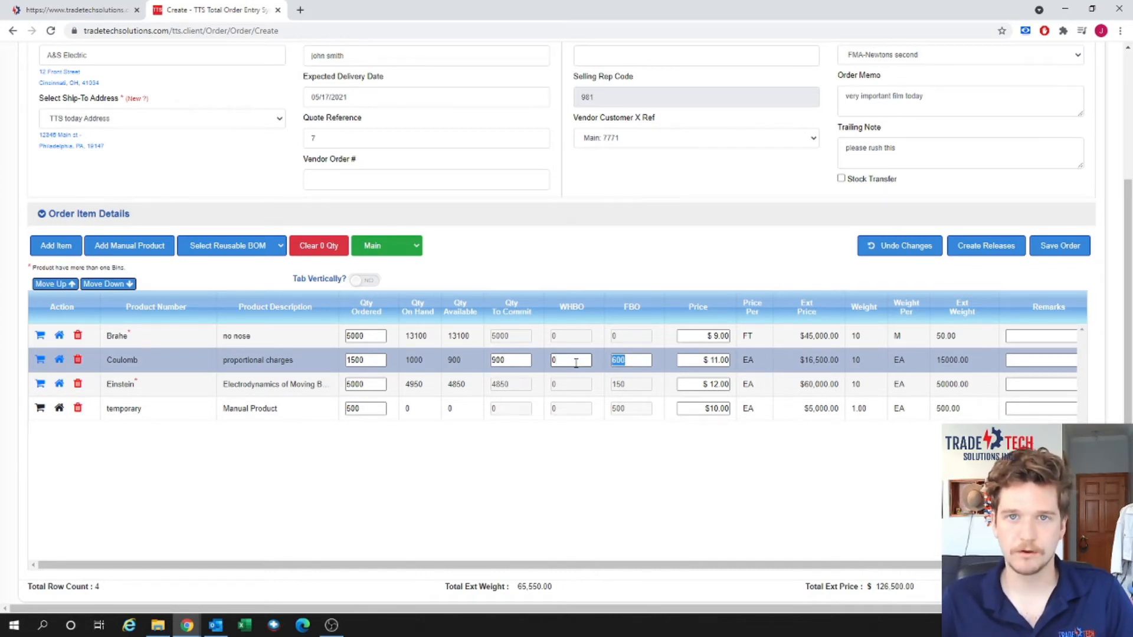
{"action": "left_click", "coordinate": [612, 433]}
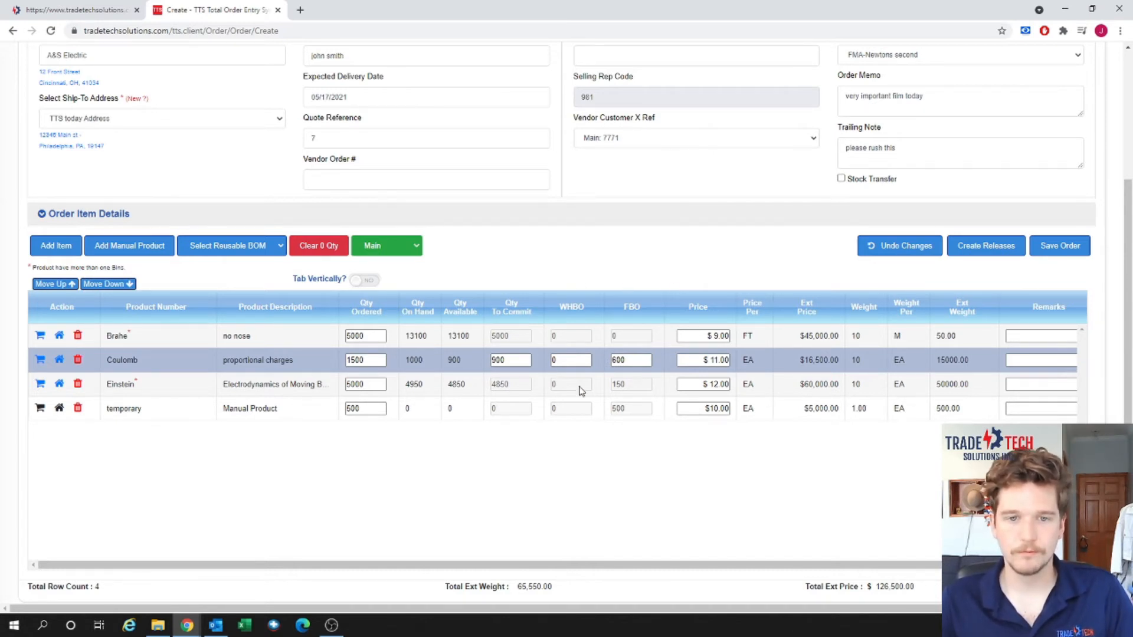
{"action": "left_click", "coordinate": [586, 364]}
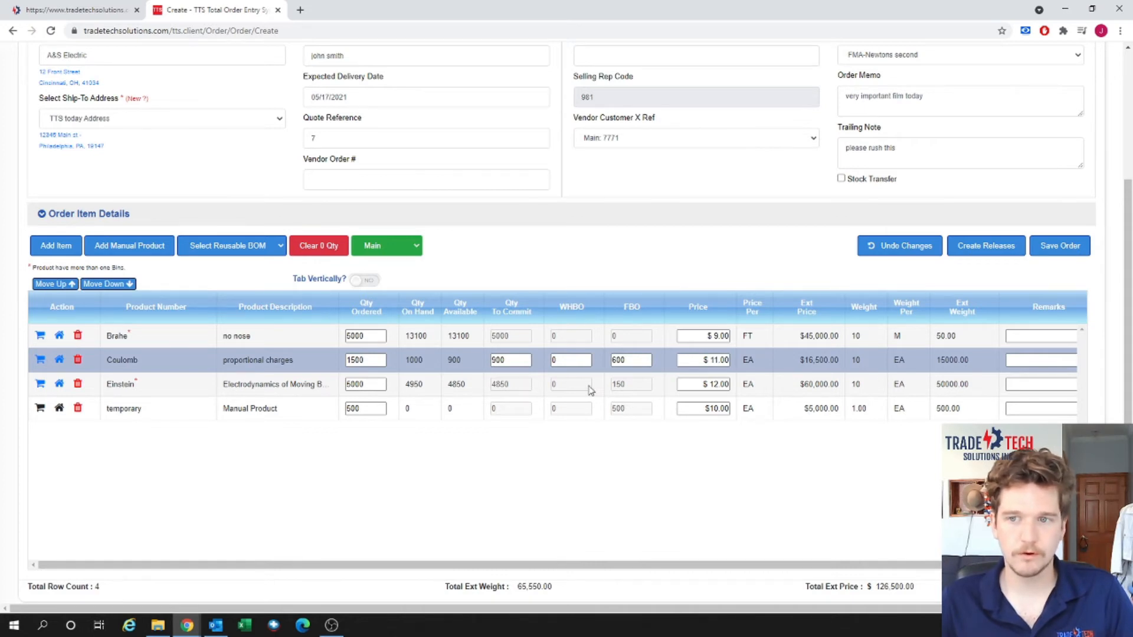
{"action": "scroll", "coordinate": [596, 355], "scroll_direction": "up", "scroll_amount": 1}
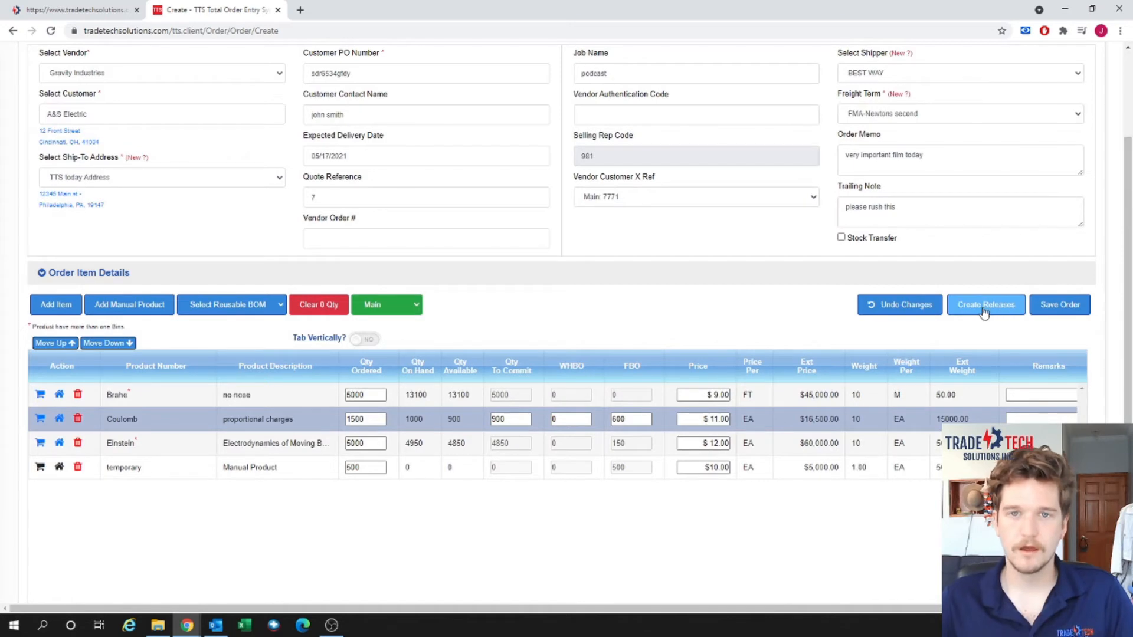
{"action": "scroll", "coordinate": [662, 327], "scroll_direction": "down", "scroll_amount": 1}
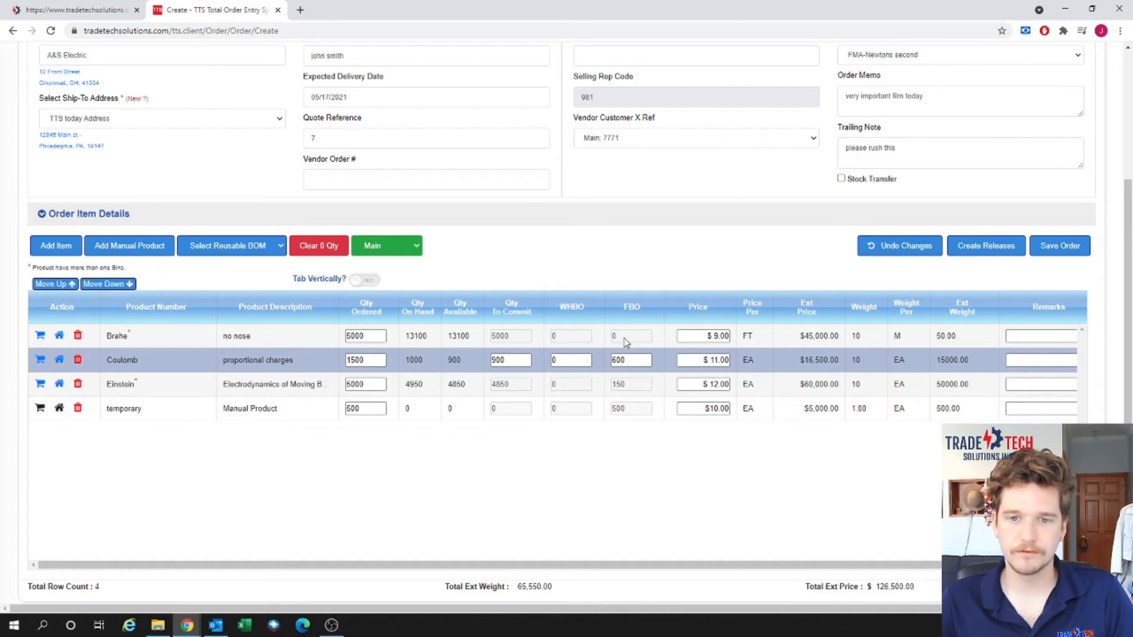
{"action": "scroll", "coordinate": [640, 283], "scroll_direction": "up", "scroll_amount": 1}
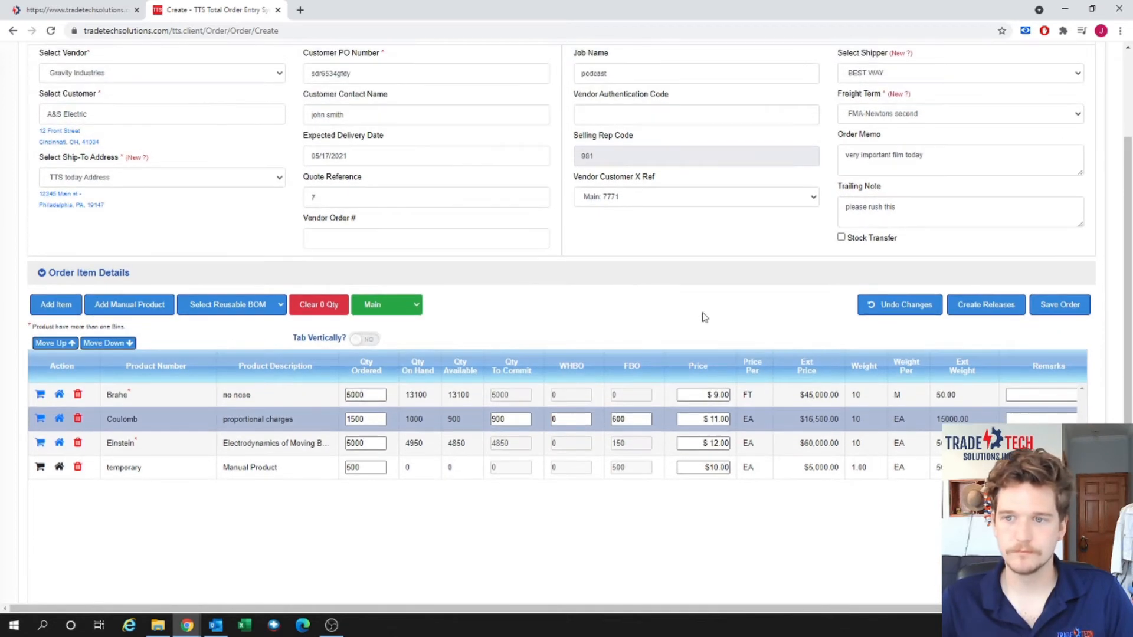
{"action": "left_click", "coordinate": [978, 310]}
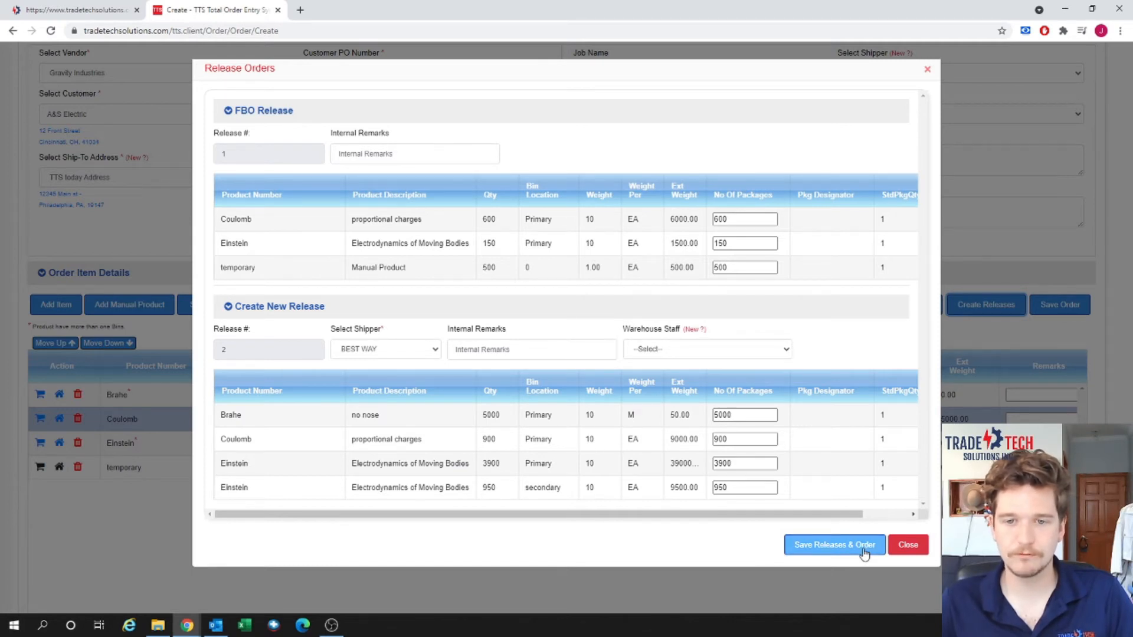
Assign a warehouse staff member to release 2 and save the releases with the order.
{"action": "left_click", "coordinate": [746, 349]}
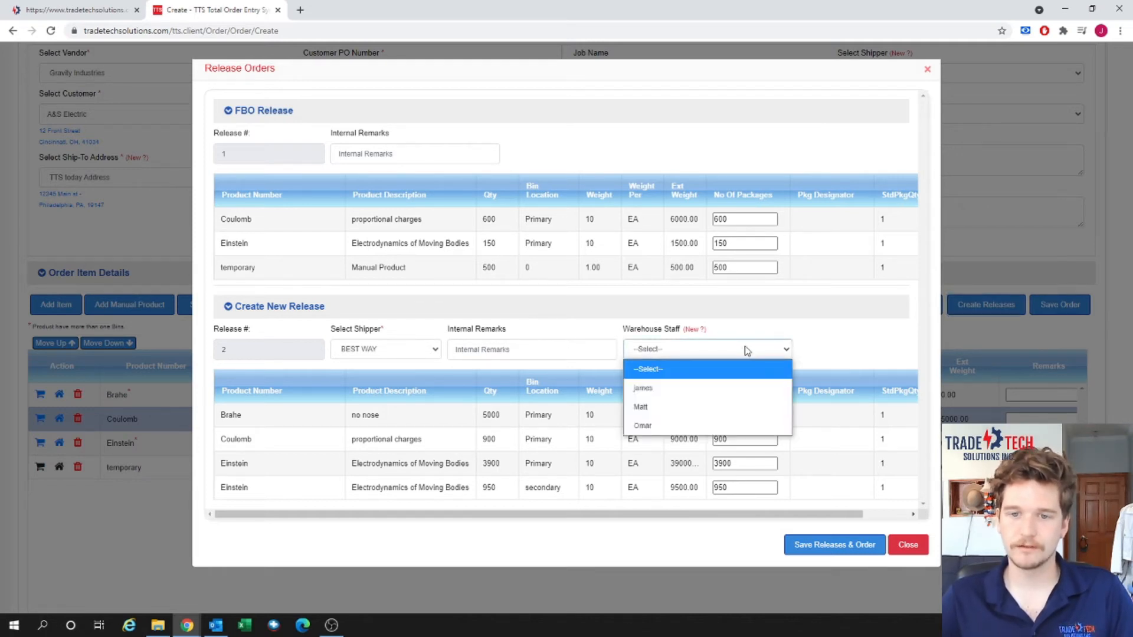
{"action": "left_click", "coordinate": [687, 389]}
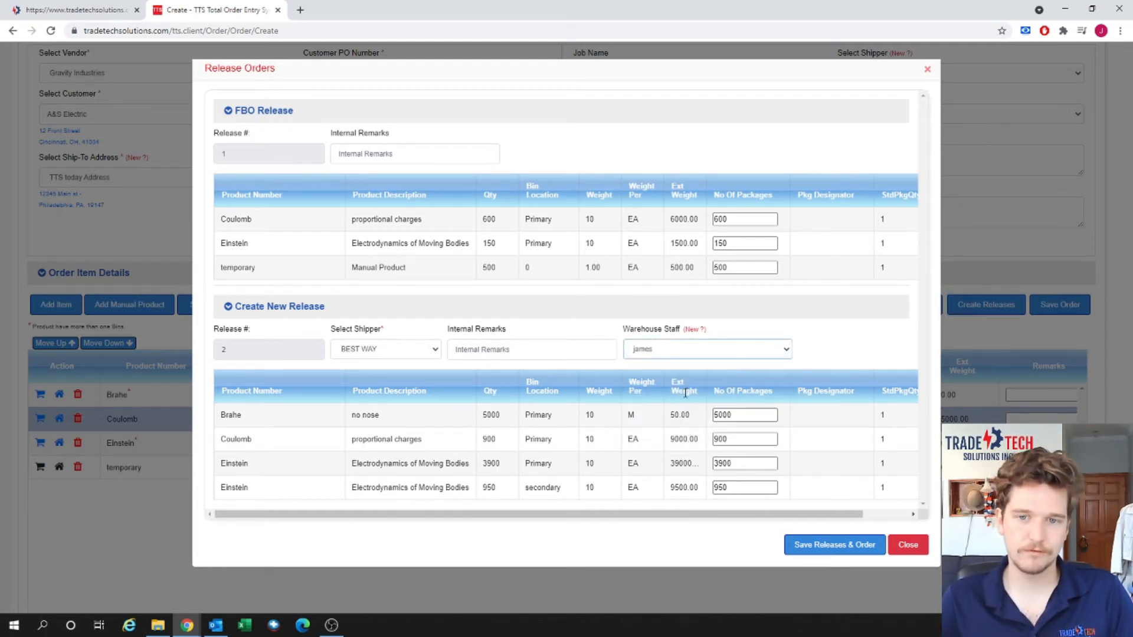
{"action": "left_click", "coordinate": [695, 330]}
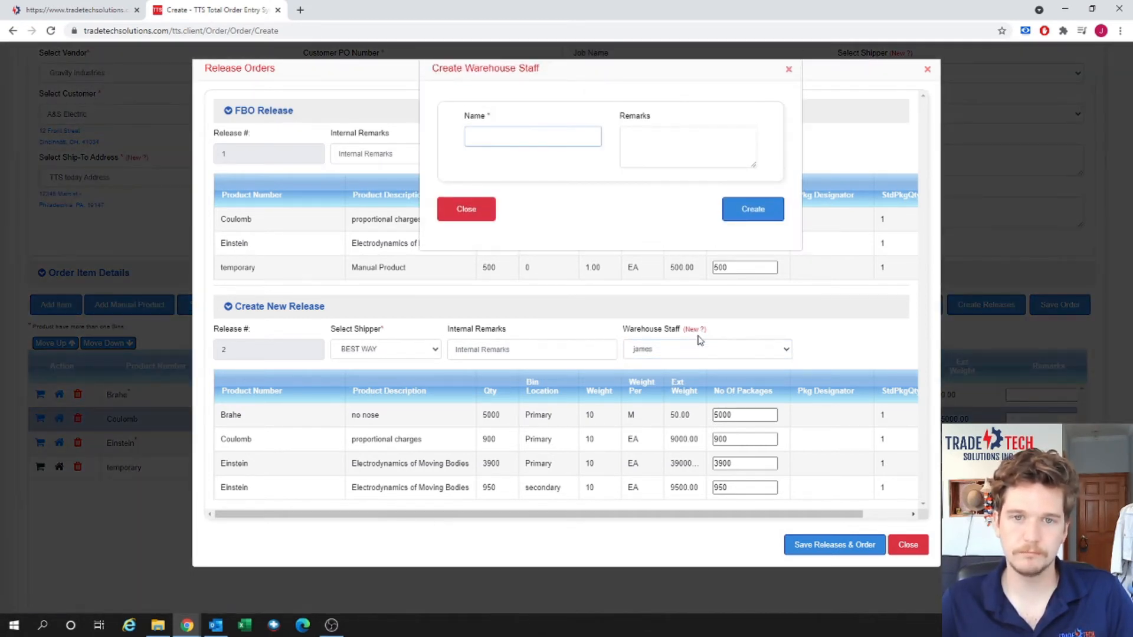
{"action": "left_click", "coordinate": [480, 210]}
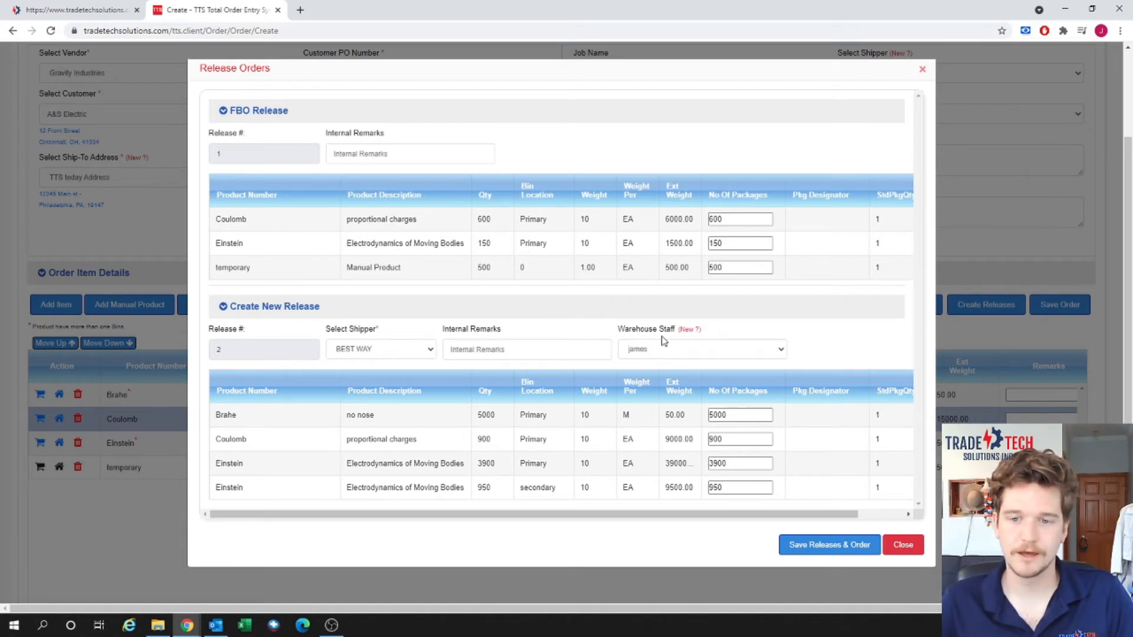
{"action": "left_click", "coordinate": [853, 545]}
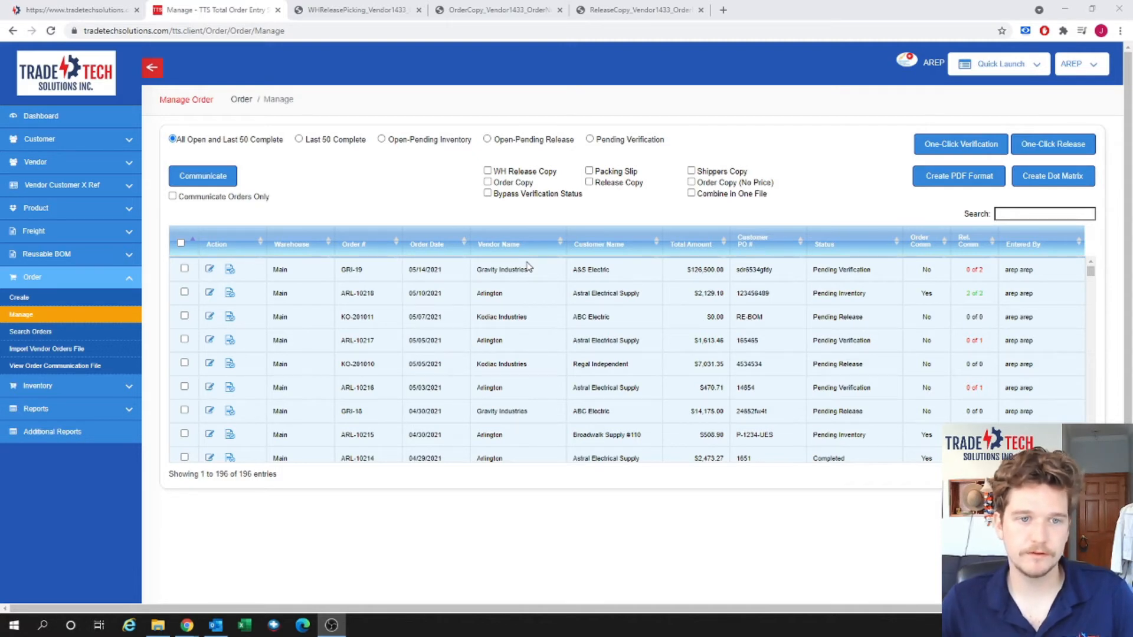
Open GRI-19's Release Orders and expand verified release 1 to show its products.
{"action": "left_click", "coordinate": [231, 278]}
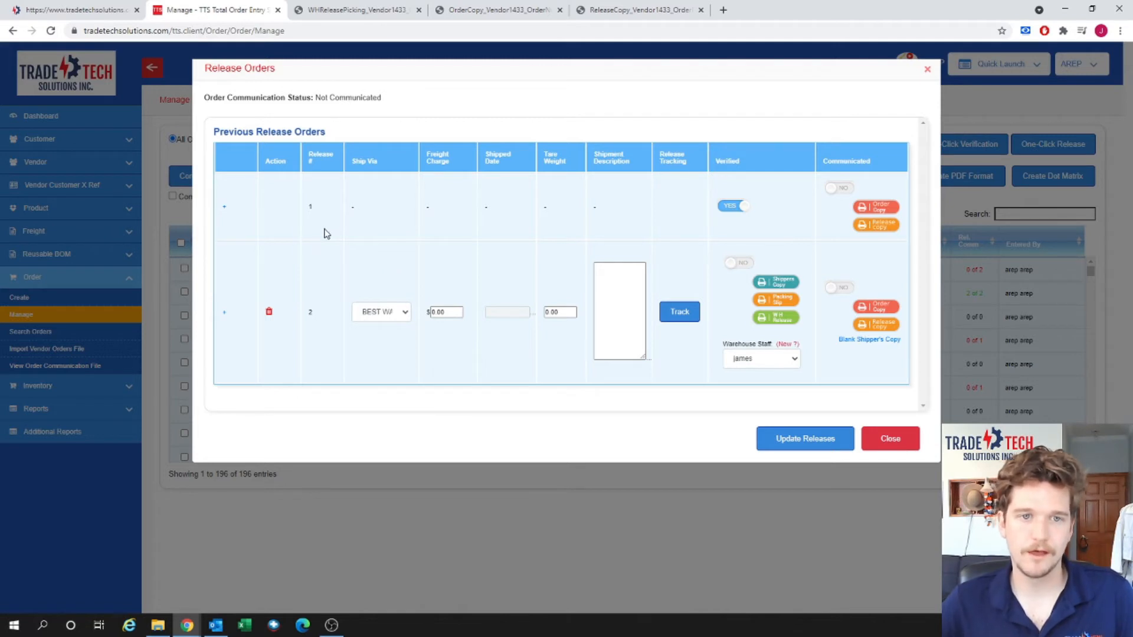
{"action": "left_click", "coordinate": [225, 210]}
Collapse release 1 and look over release 2's product list.
{"action": "left_click", "coordinate": [226, 211]}
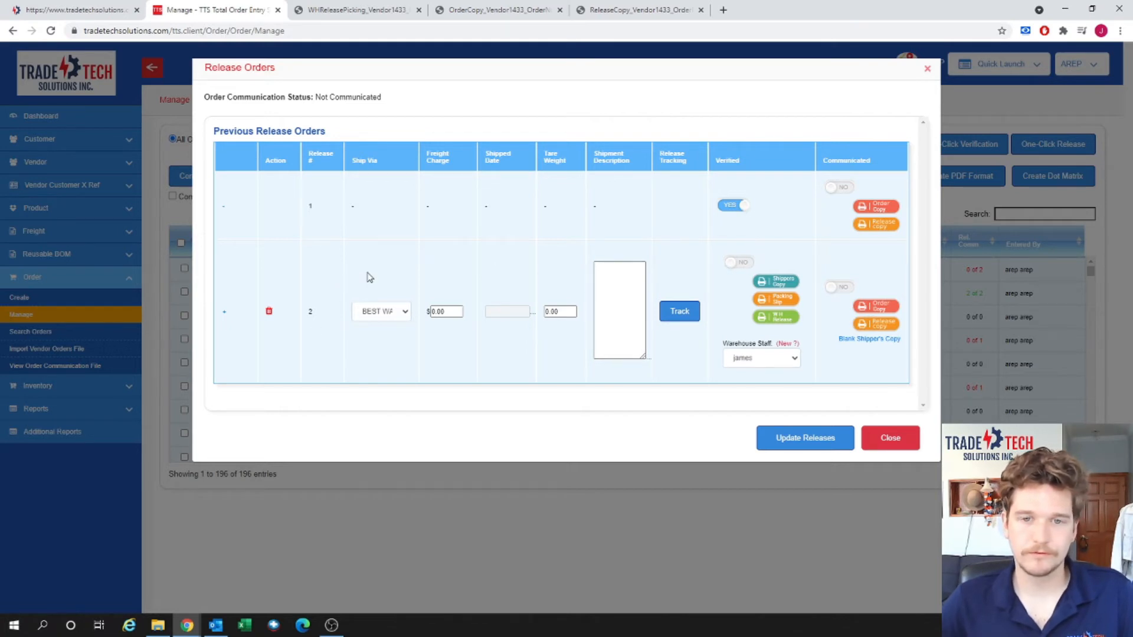
{"action": "left_click", "coordinate": [225, 314]}
{"action": "scroll", "coordinate": [407, 318], "scroll_direction": "down", "scroll_amount": 3}
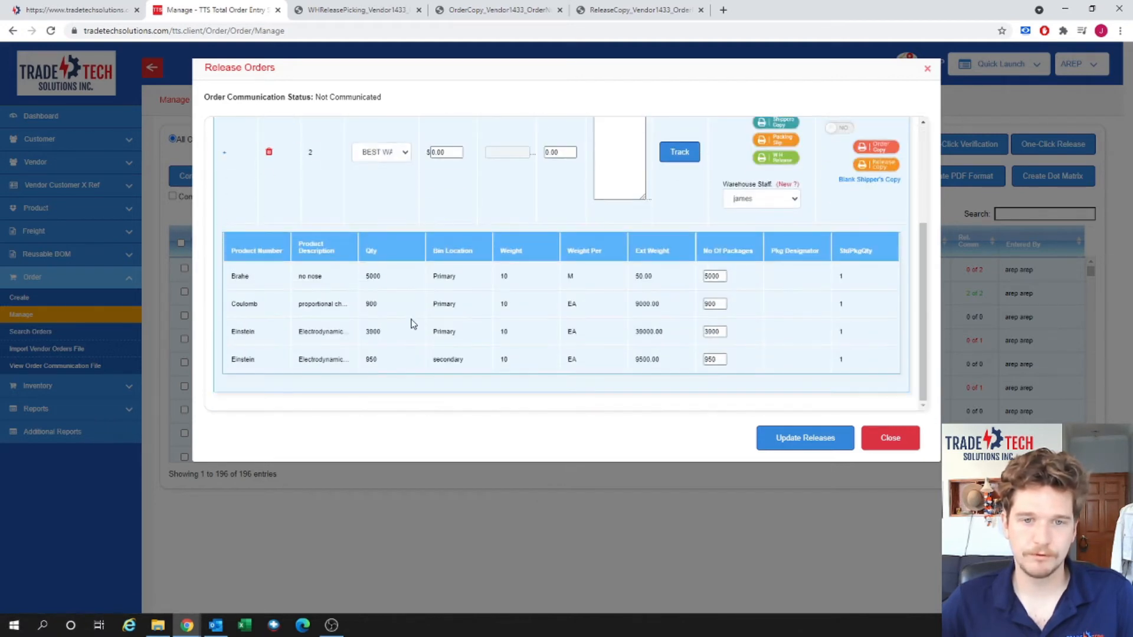
{"action": "scroll", "coordinate": [407, 321], "scroll_direction": "up", "scroll_amount": 3}
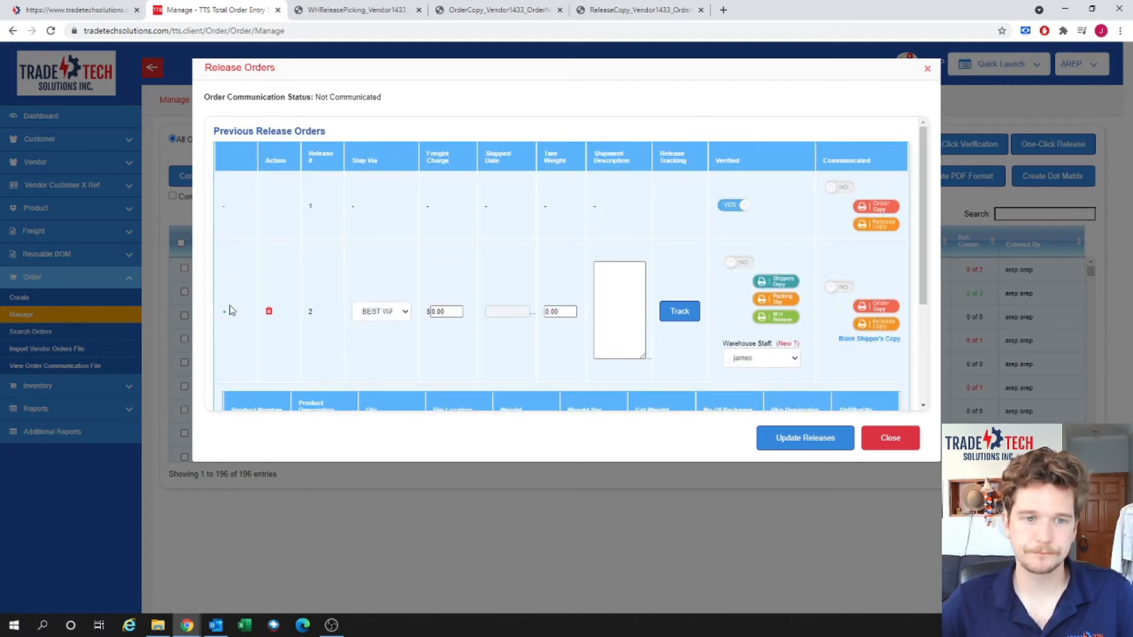
{"action": "left_click", "coordinate": [224, 313]}
Keep BEST WAY for release 2, enter 15.00 freight, and generate its WH Release picking form.
{"action": "left_click", "coordinate": [394, 312]}
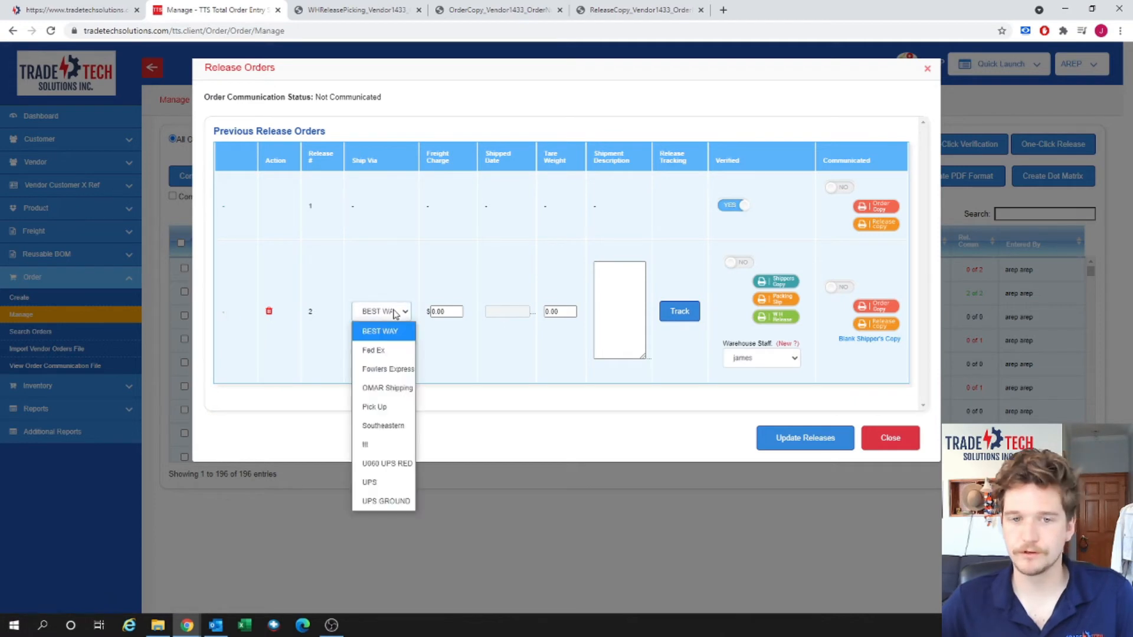
{"action": "left_click", "coordinate": [394, 312]}
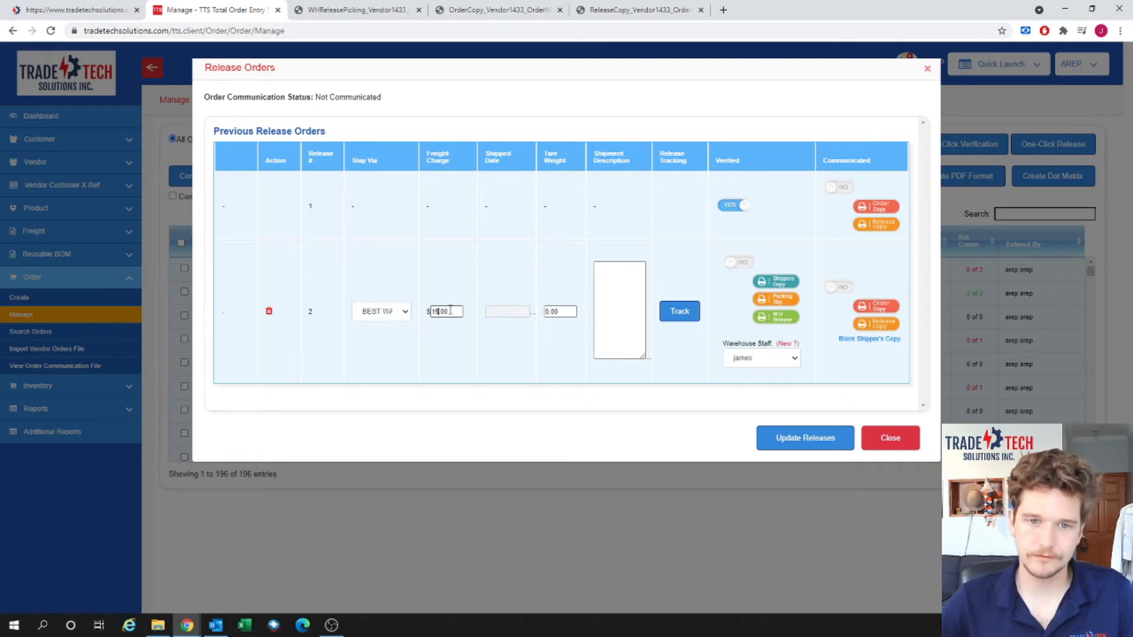
{"action": "left_click", "coordinate": [551, 311]}
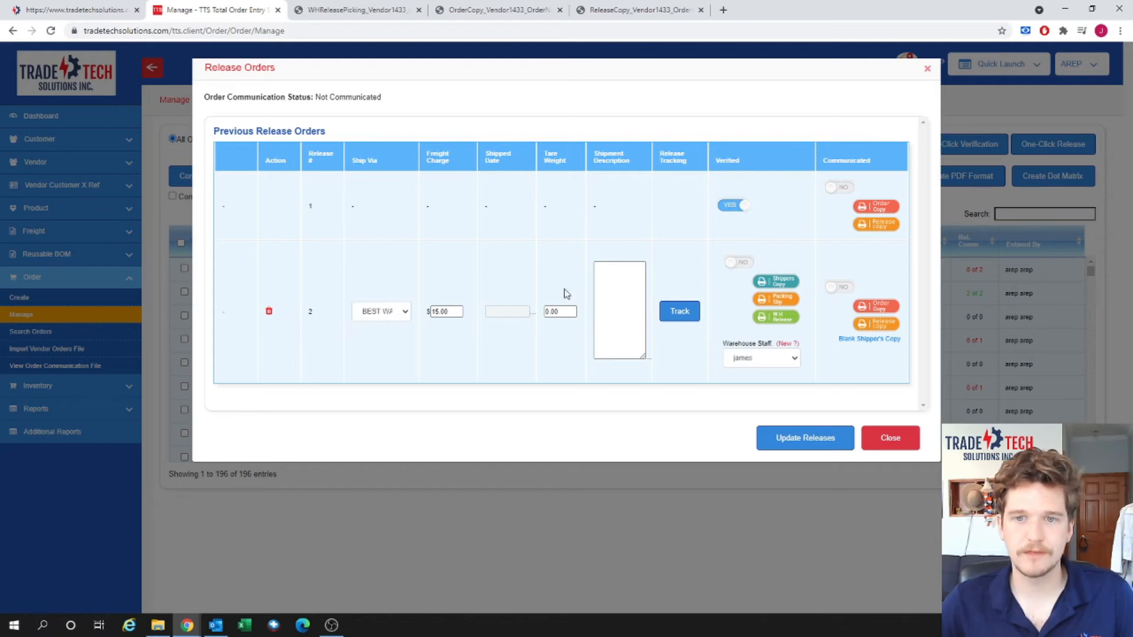
{"action": "left_click", "coordinate": [784, 319]}
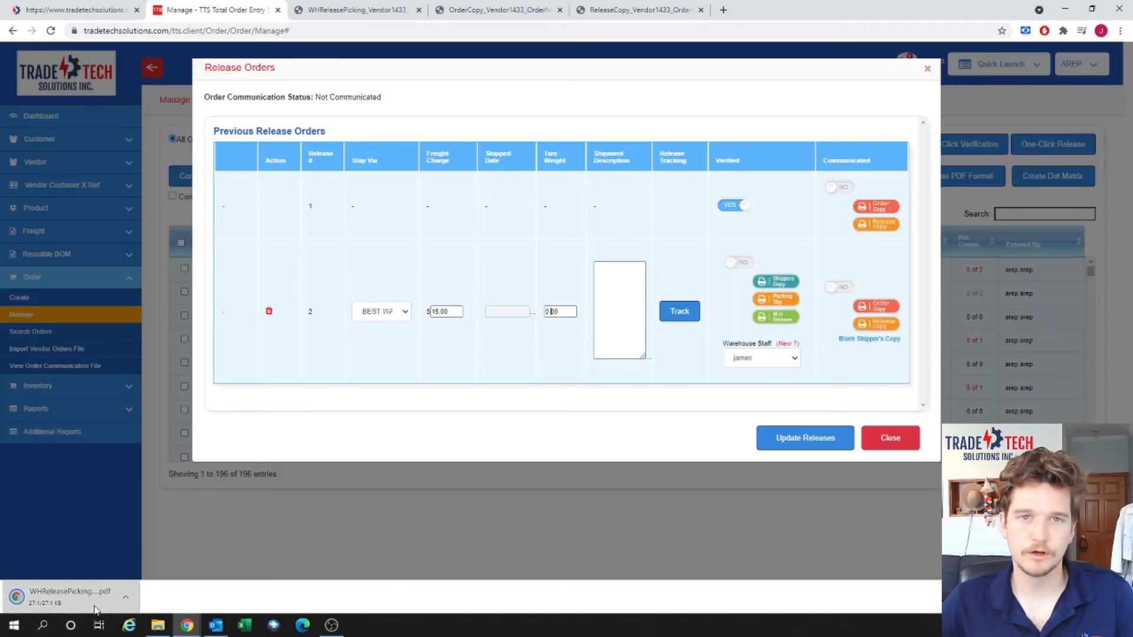
Open the WHReleasePicking PDF, check its warehouse staff entry, then go back to the Manage tab.
{"action": "left_click", "coordinate": [95, 597]}
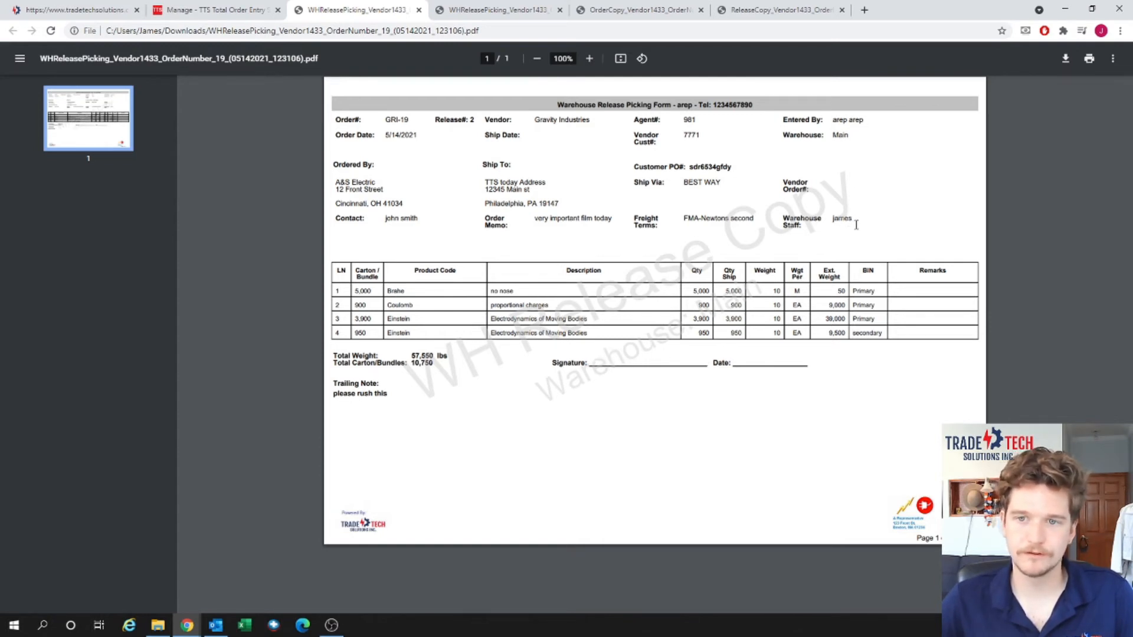
{"action": "left_click_drag", "start_coordinate": [855, 223], "coordinate": [824, 214]}
{"action": "left_click", "coordinate": [832, 224]}
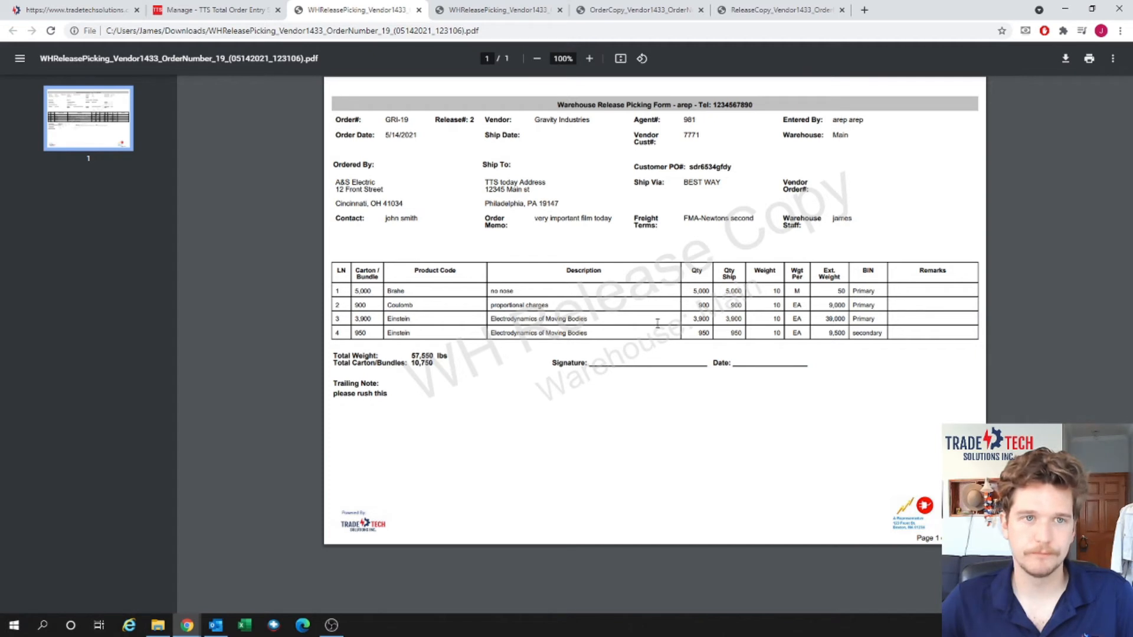
{"action": "left_click", "coordinate": [249, 9]}
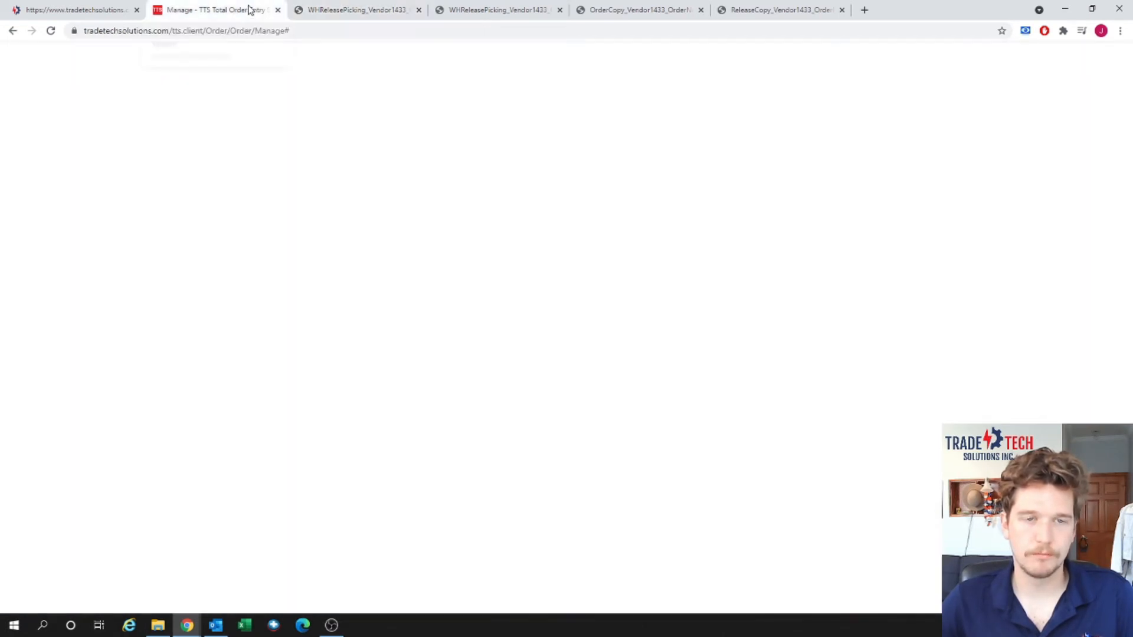
Close the four open PDF document tabs.
{"action": "left_click", "coordinate": [417, 10]}
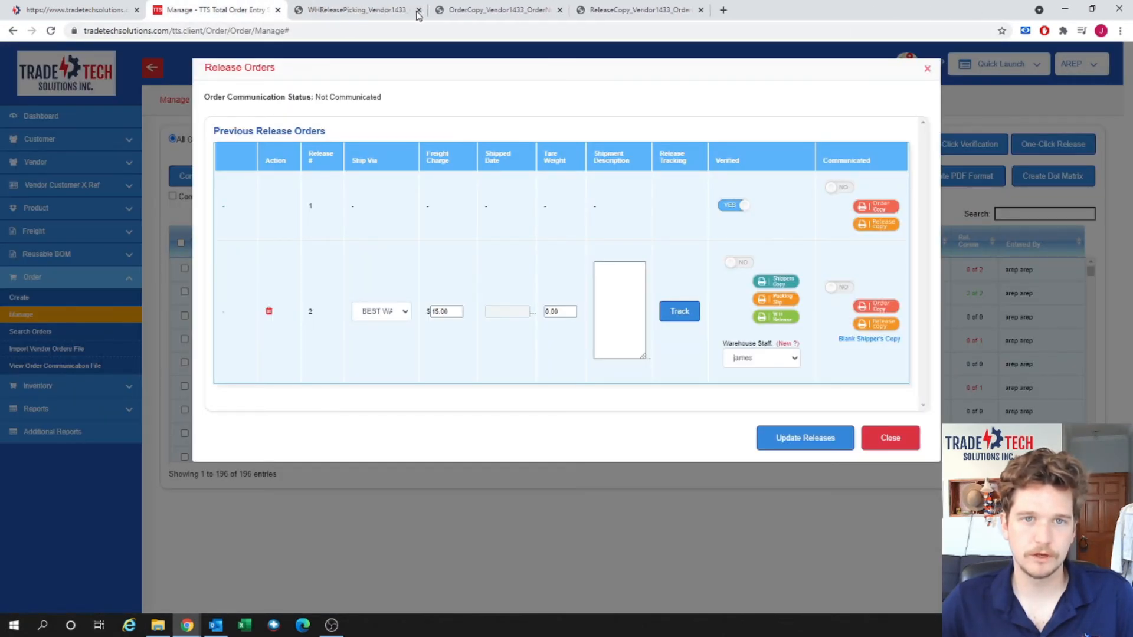
{"action": "left_click", "coordinate": [418, 10]}
{"action": "left_click", "coordinate": [418, 10]}
{"action": "left_click", "coordinate": [418, 10]}
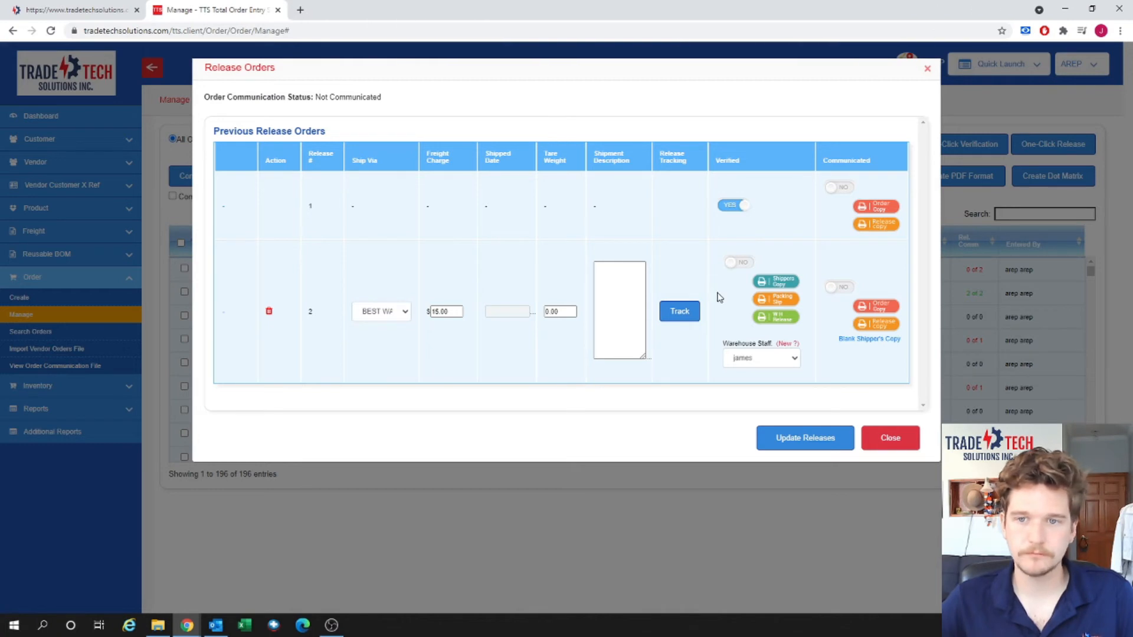
Unverify release 1, then delete both of GRI-19's releases and save the changes.
{"action": "left_click", "coordinate": [740, 215]}
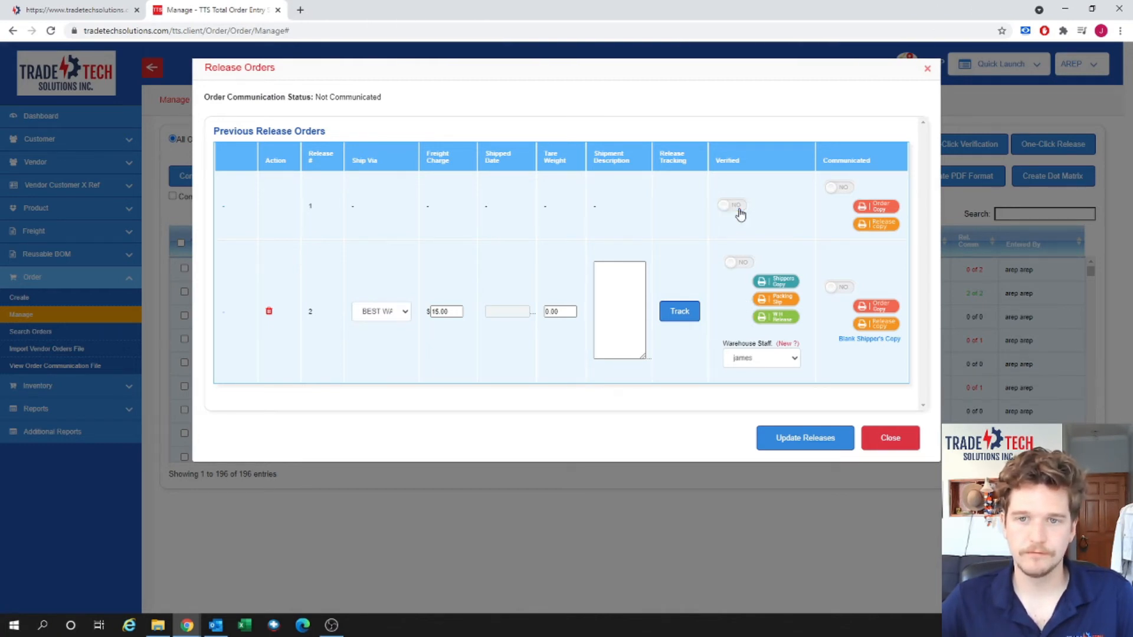
{"action": "left_click", "coordinate": [828, 446]}
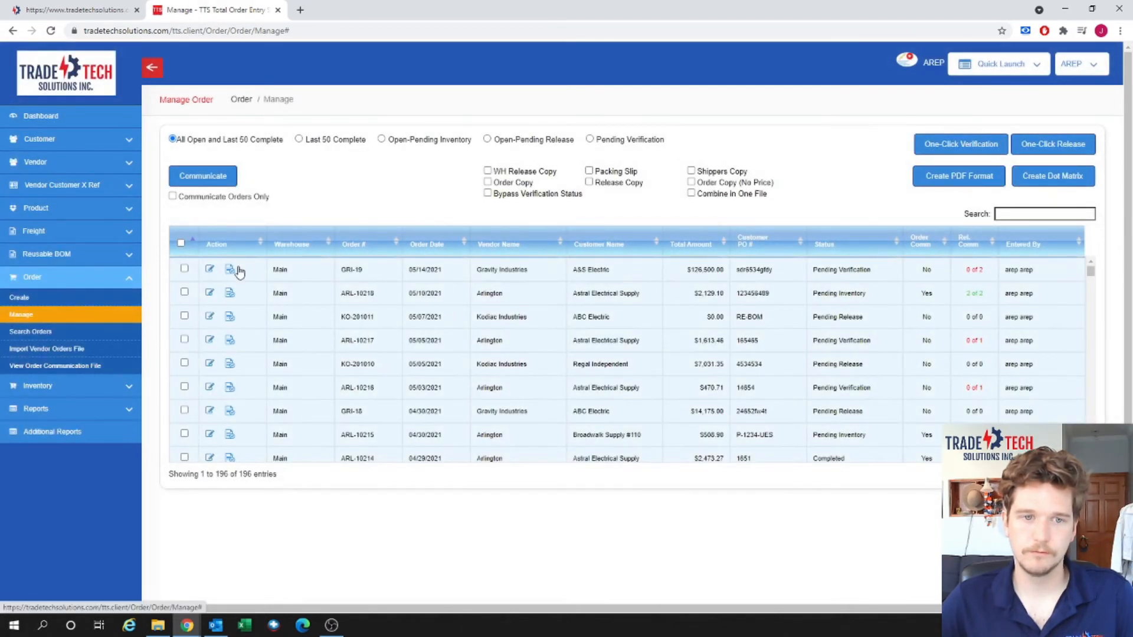
{"action": "left_click", "coordinate": [234, 269]}
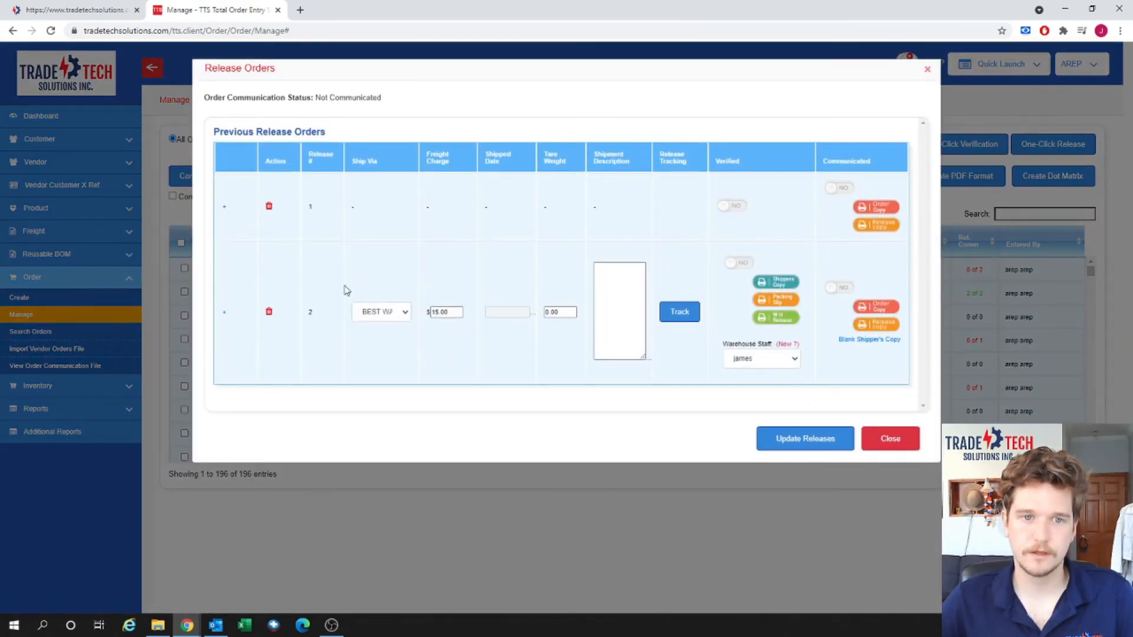
{"action": "left_click", "coordinate": [268, 206]}
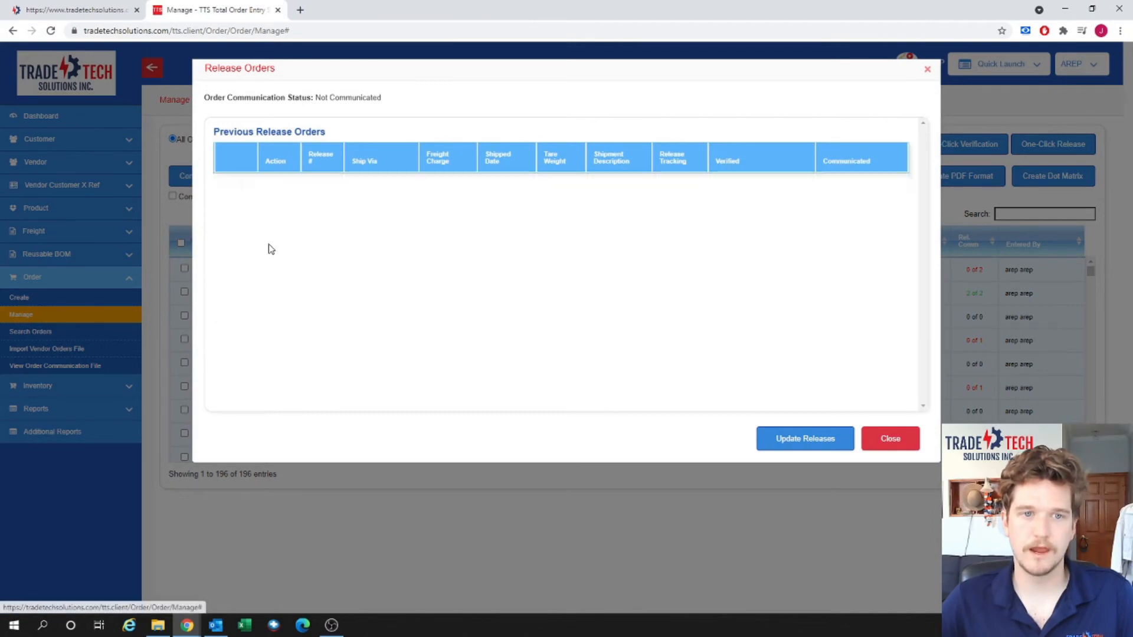
{"action": "left_click", "coordinate": [268, 243]}
{"action": "left_click", "coordinate": [805, 438]}
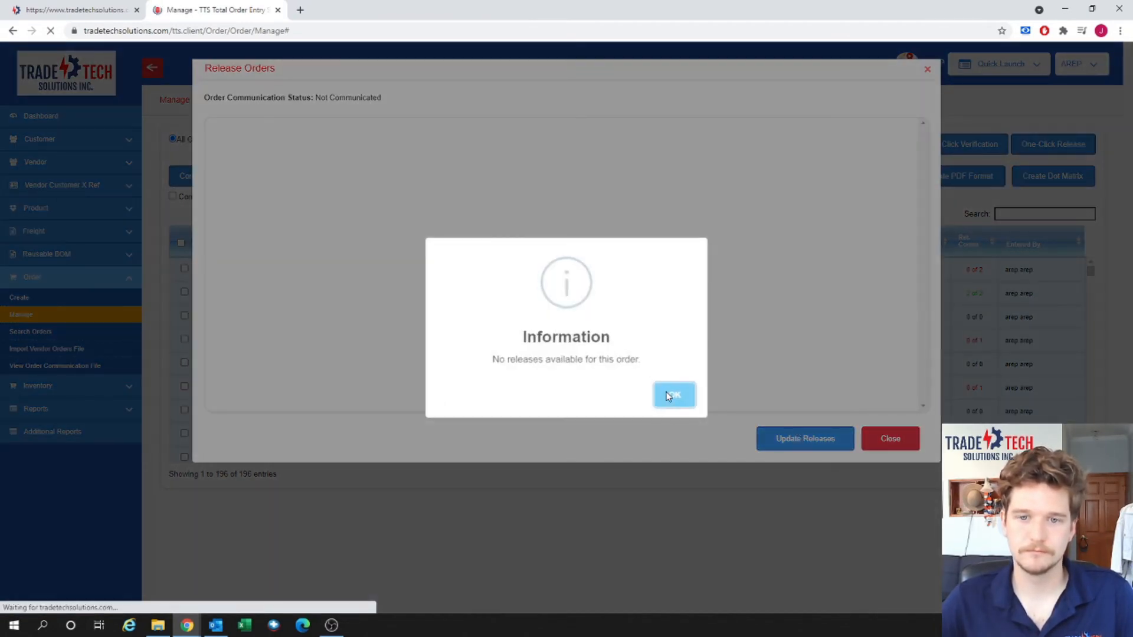
{"action": "left_click", "coordinate": [669, 396]}
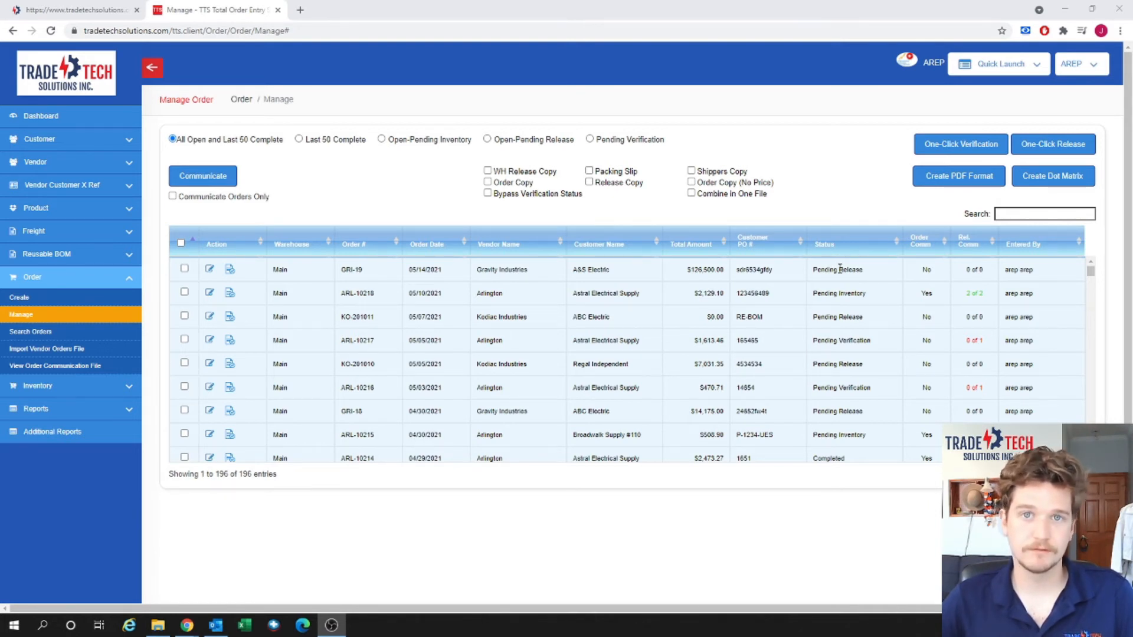
{"action": "left_click", "coordinate": [210, 271]}
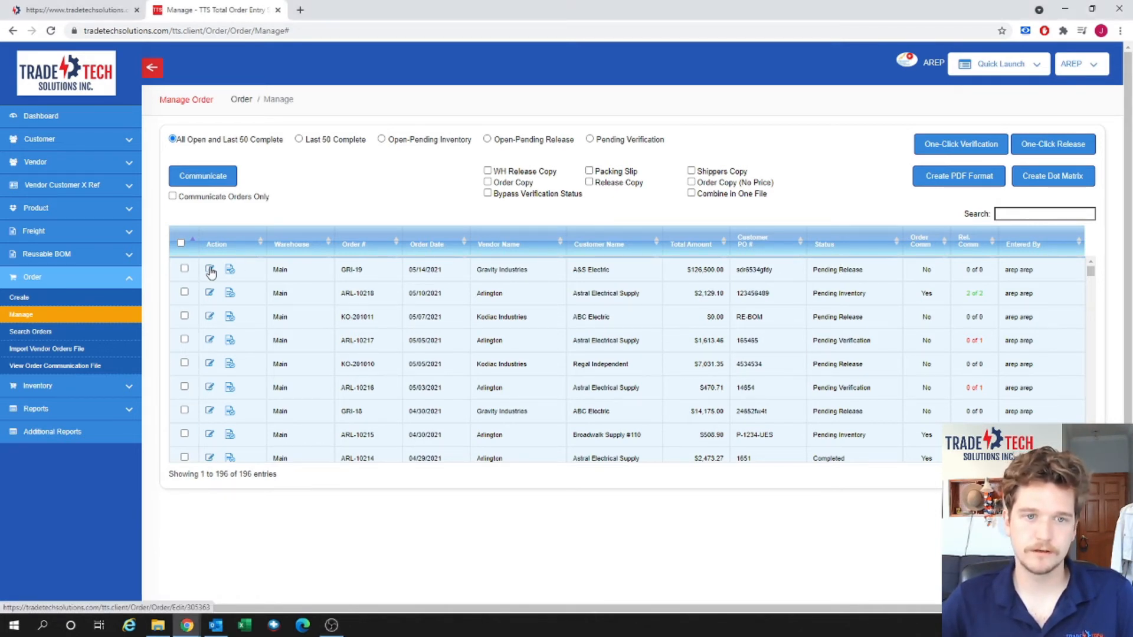
Edit order GRI-19, unlock the Brahe line, and show its bin distribution details.
{"action": "left_click", "coordinate": [210, 271]}
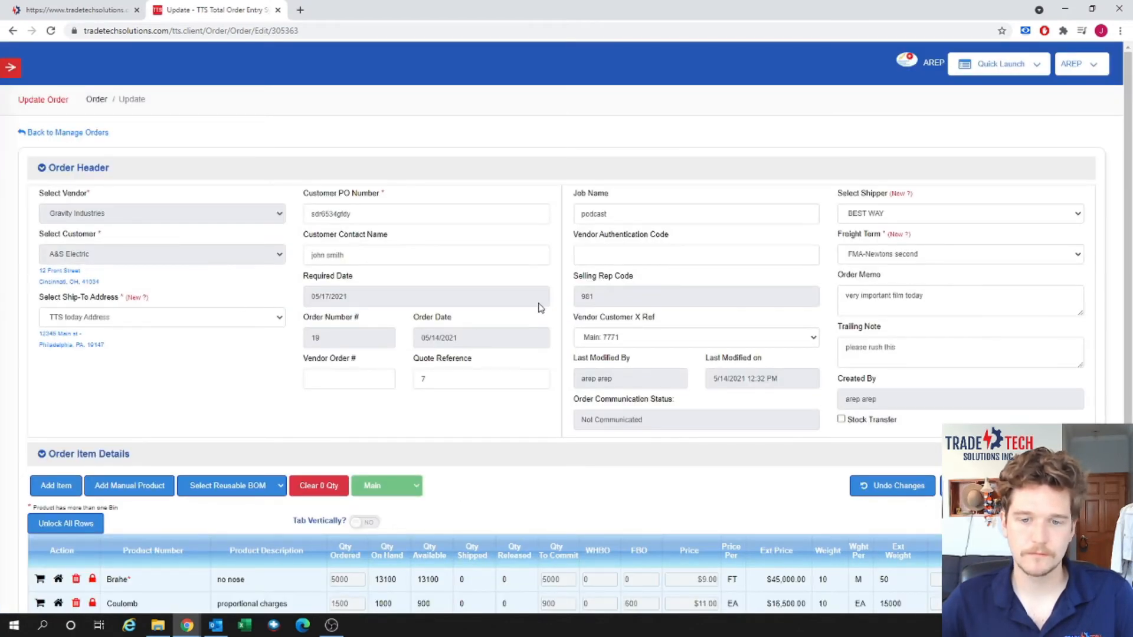
{"action": "scroll", "coordinate": [539, 308], "scroll_direction": "down", "scroll_amount": 4}
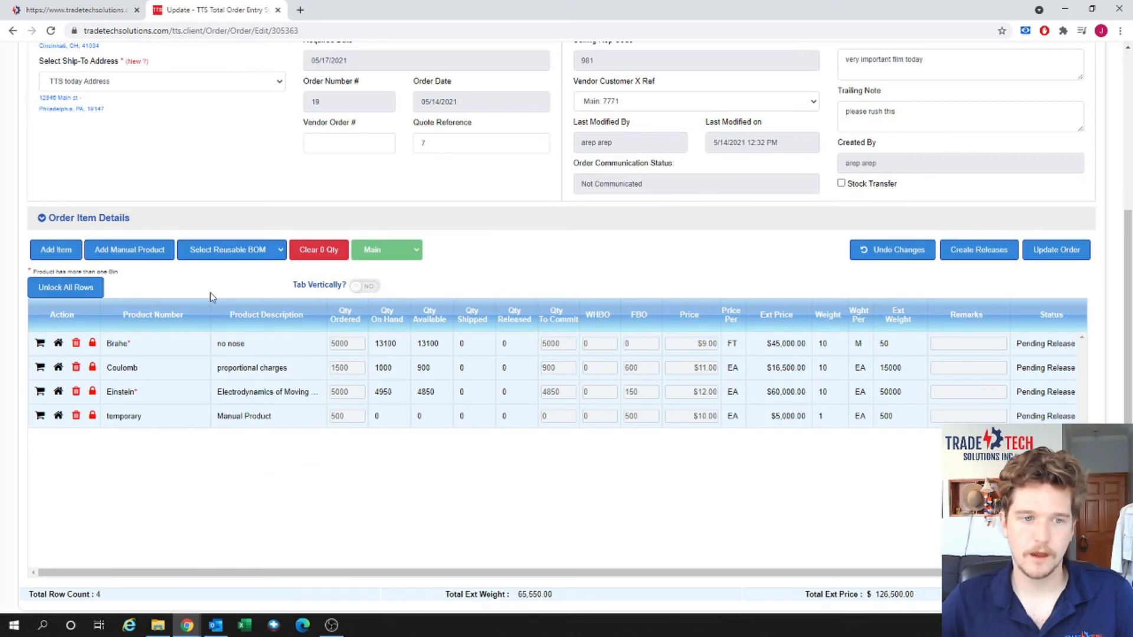
{"action": "left_click", "coordinate": [92, 344]}
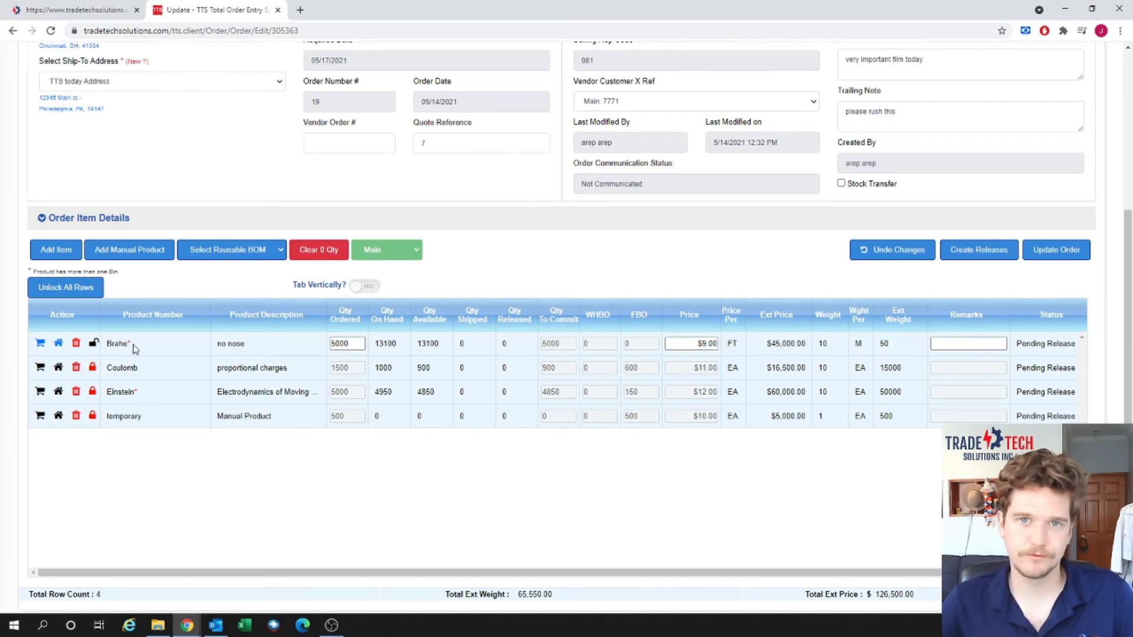
{"action": "left_click", "coordinate": [41, 344]}
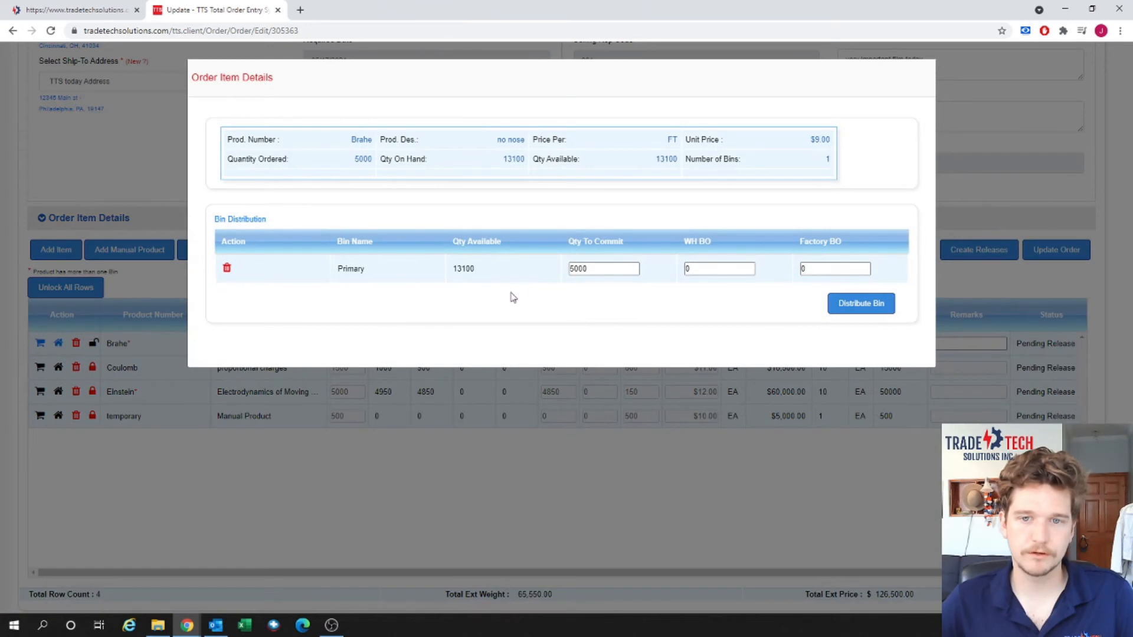
Distribute Brahe's Primary bin as 2500 to commit, WH BO 0, Factory BO 2500.
{"action": "left_click_drag", "start_coordinate": [594, 269], "coordinate": [567, 268]}
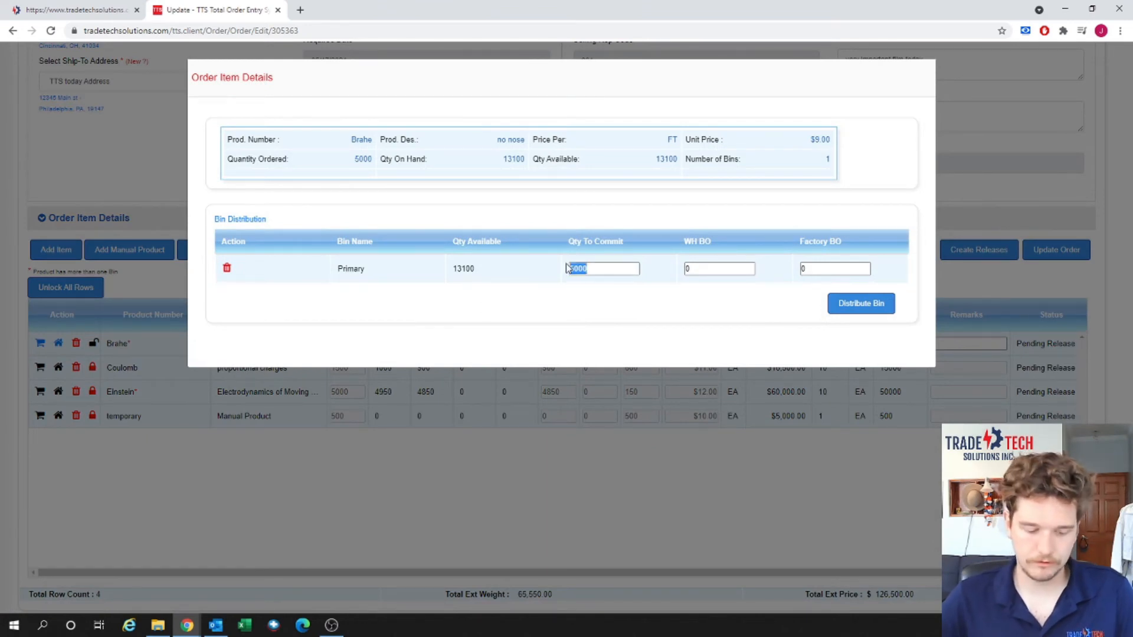
{"action": "type", "text": "3"}
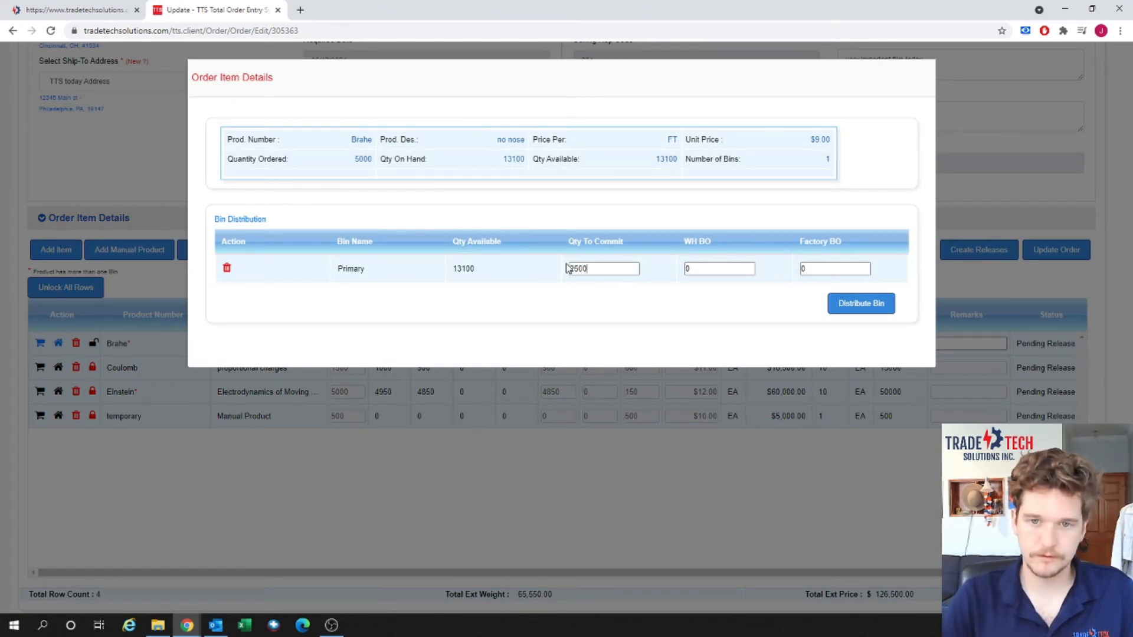
{"action": "left_click", "coordinate": [834, 267]}
{"action": "left_click", "coordinate": [723, 269]}
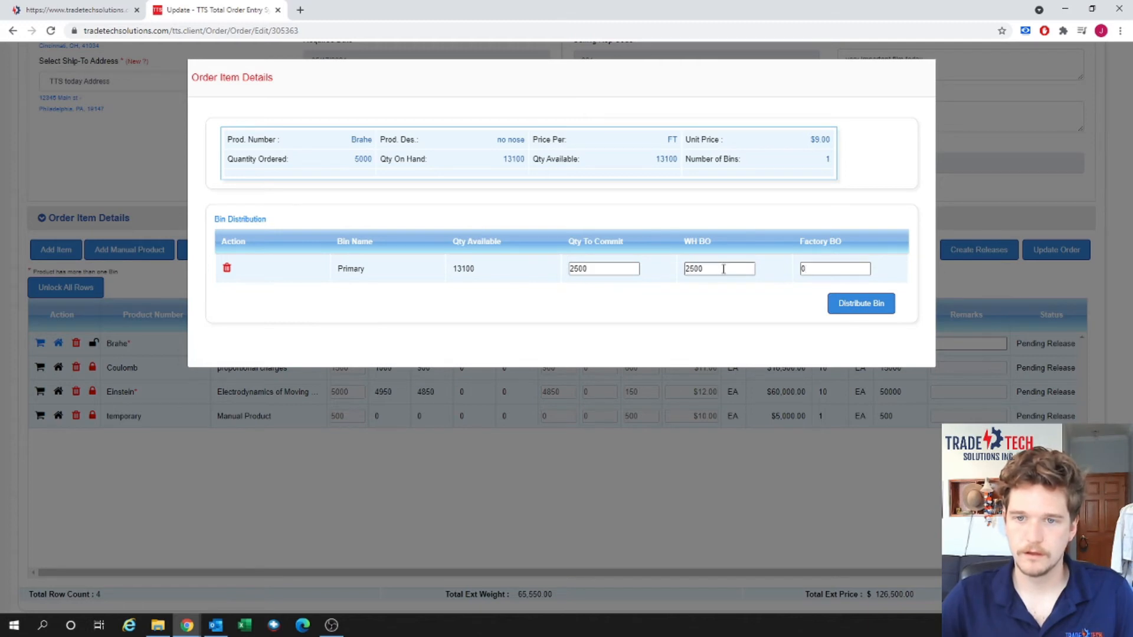
{"action": "left_click_drag", "start_coordinate": [723, 270], "coordinate": [667, 271]}
{"action": "type", "text": "0"}
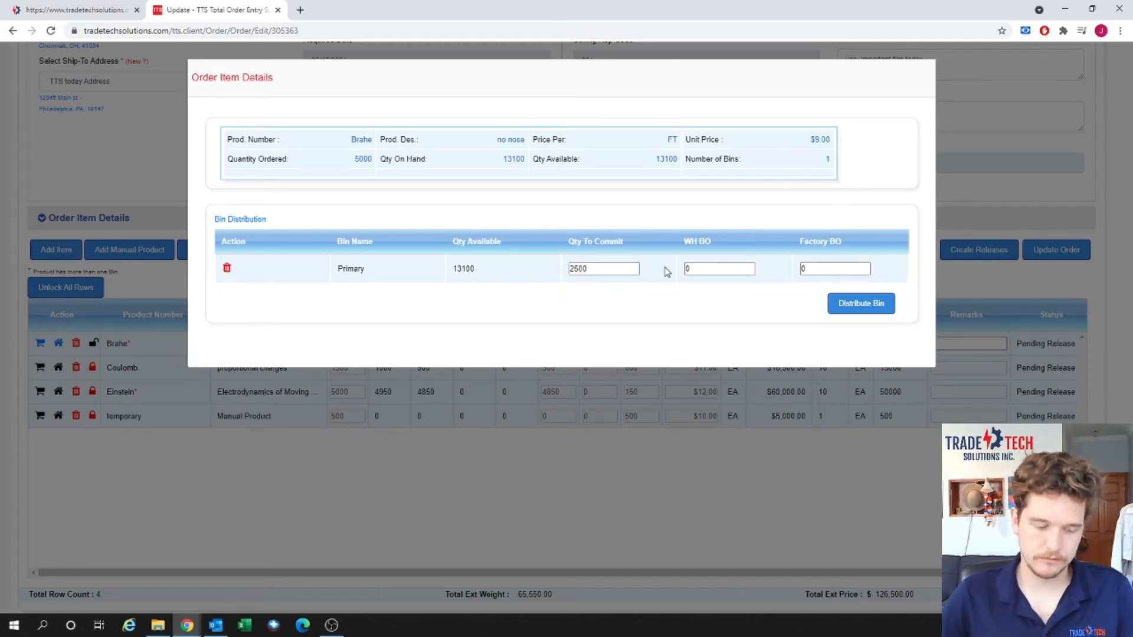
{"action": "key", "text": "Tab"}
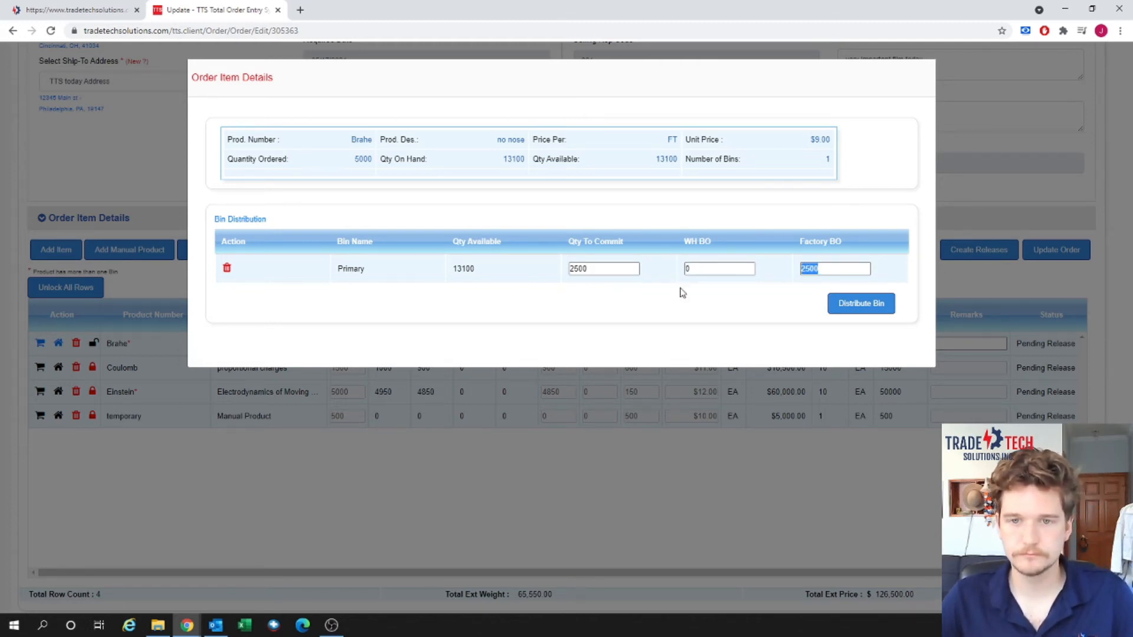
{"action": "left_click", "coordinate": [679, 289]}
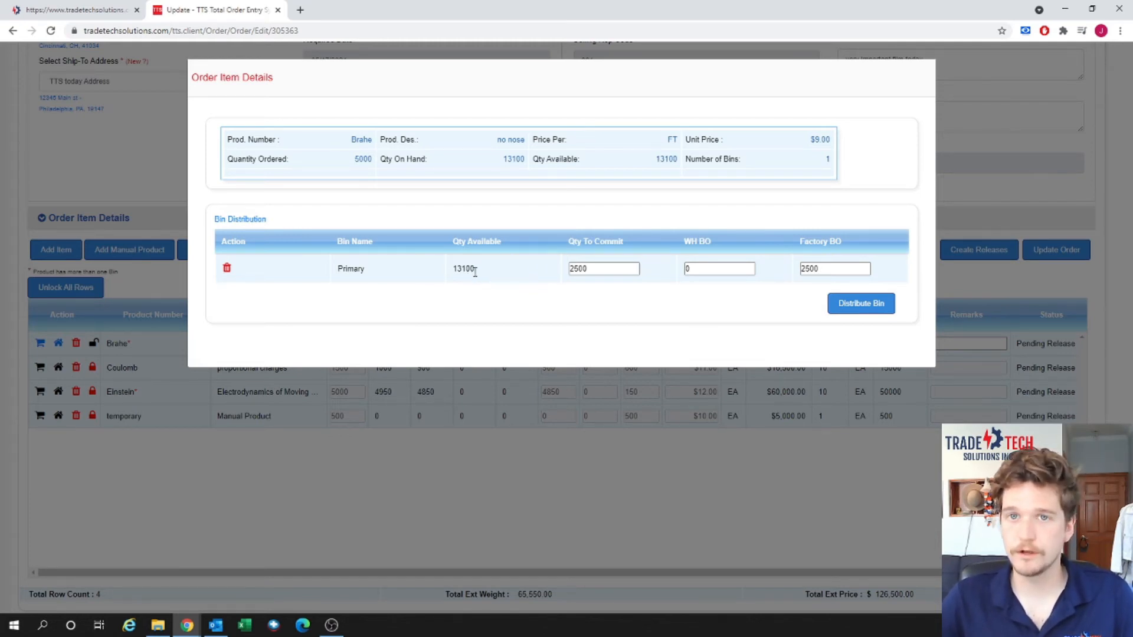
{"action": "left_click", "coordinate": [847, 311]}
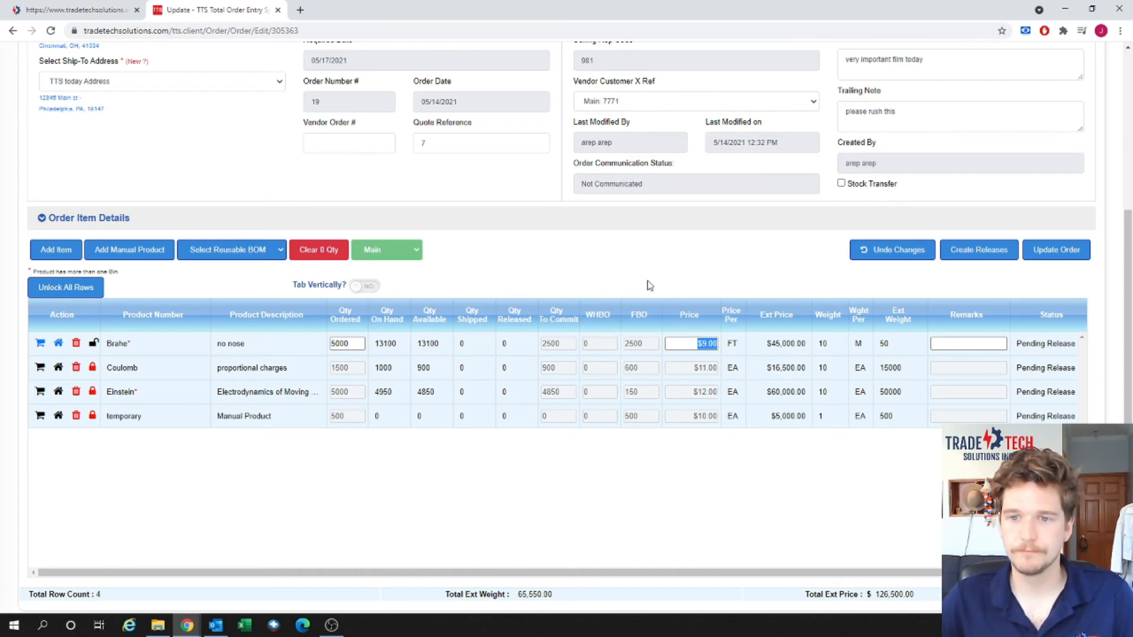
{"action": "left_click", "coordinate": [696, 276]}
Create a release for GRI-19 with no warehouse staff and save releases and order.
{"action": "left_click", "coordinate": [951, 255]}
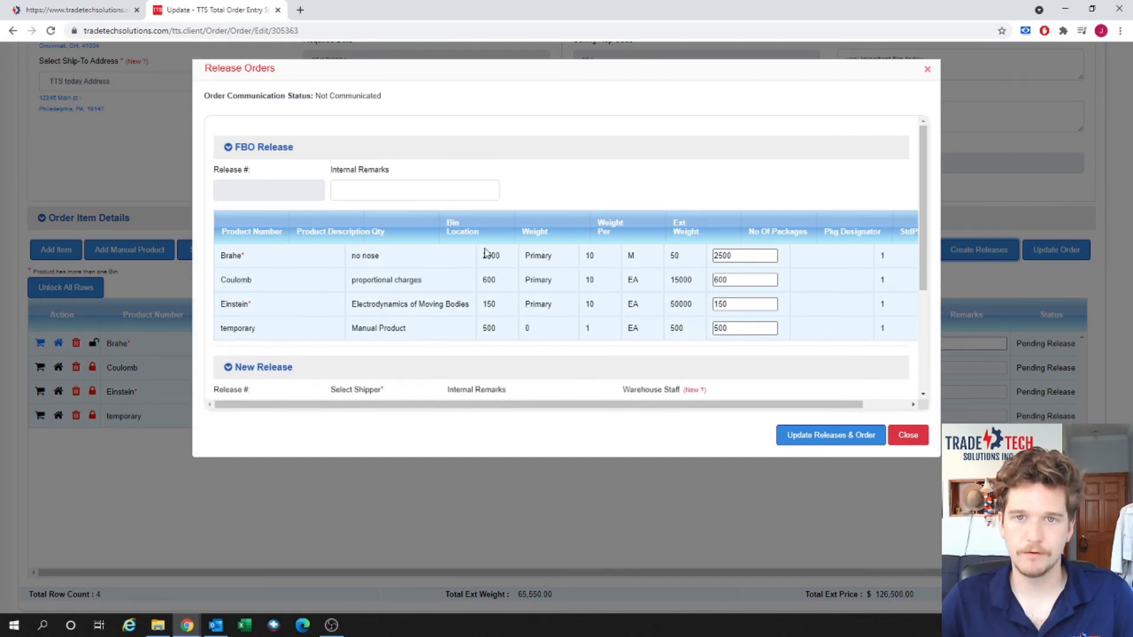
{"action": "scroll", "coordinate": [485, 253], "scroll_direction": "down", "scroll_amount": 3}
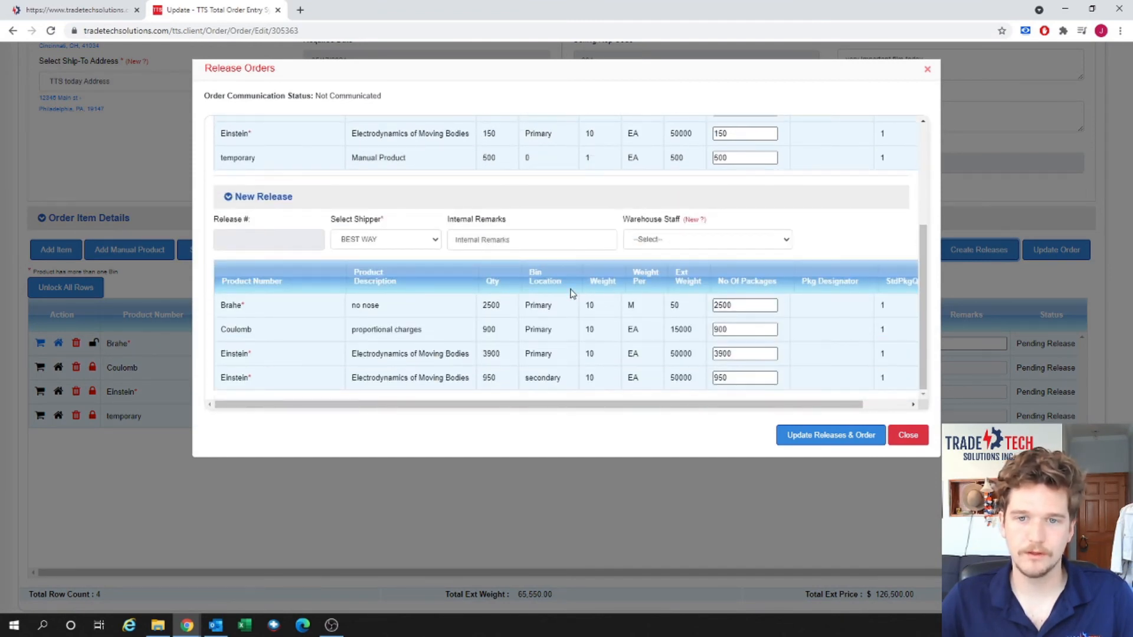
{"action": "left_click", "coordinate": [714, 245]}
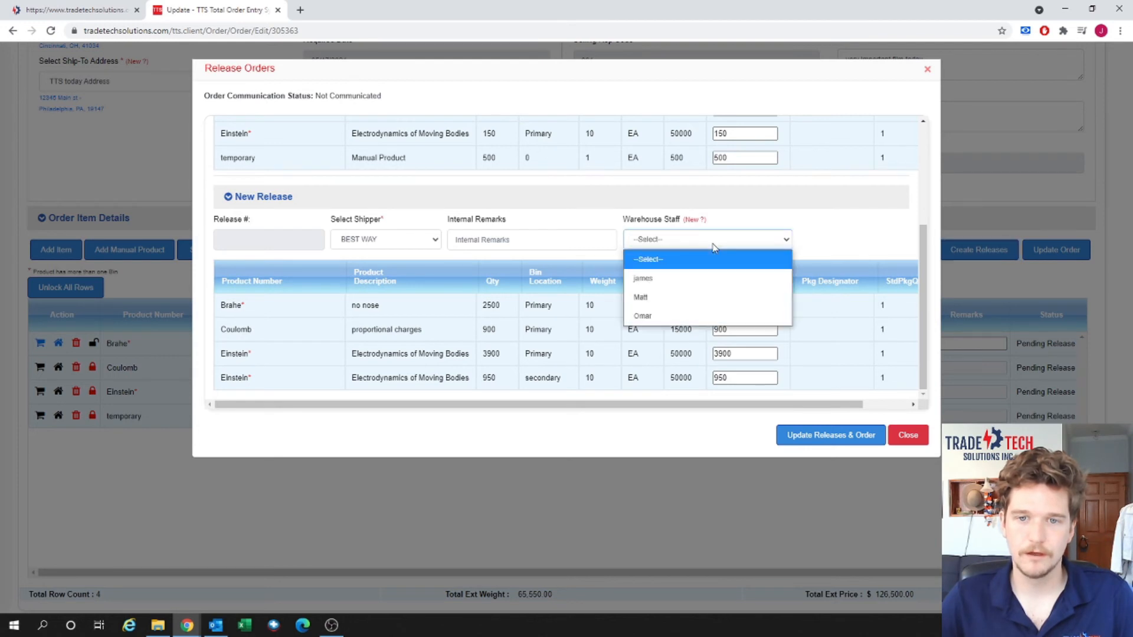
{"action": "left_click", "coordinate": [713, 244]}
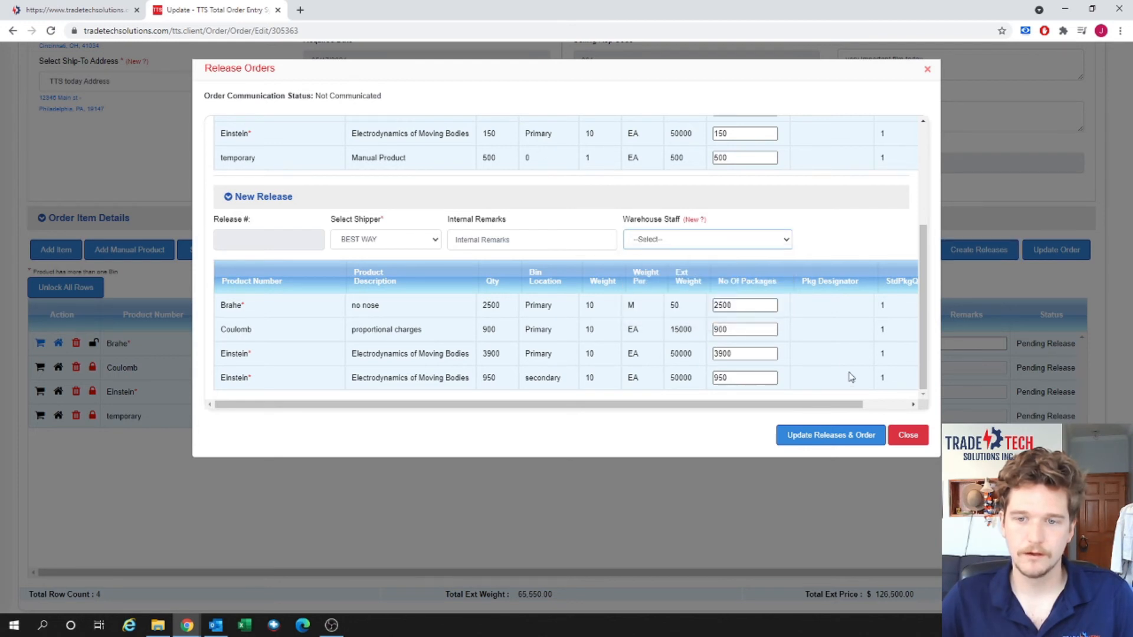
{"action": "left_click", "coordinate": [854, 437]}
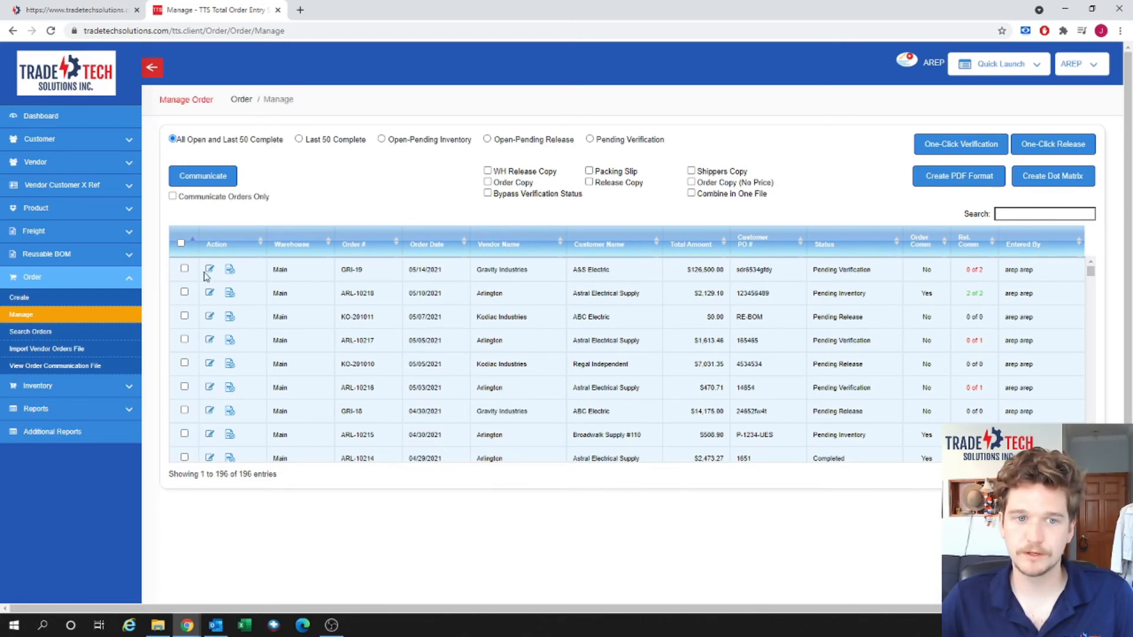
Mark GRI-19's release 2 as verified and close the Release Orders dialog.
{"action": "left_click", "coordinate": [231, 272]}
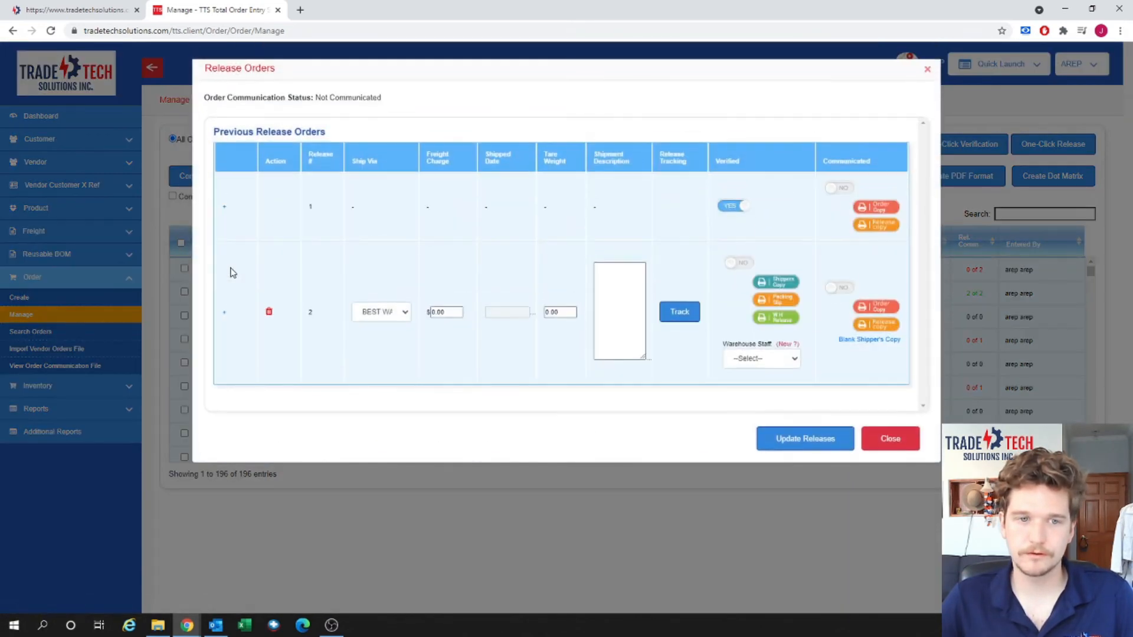
{"action": "left_click", "coordinate": [734, 264]}
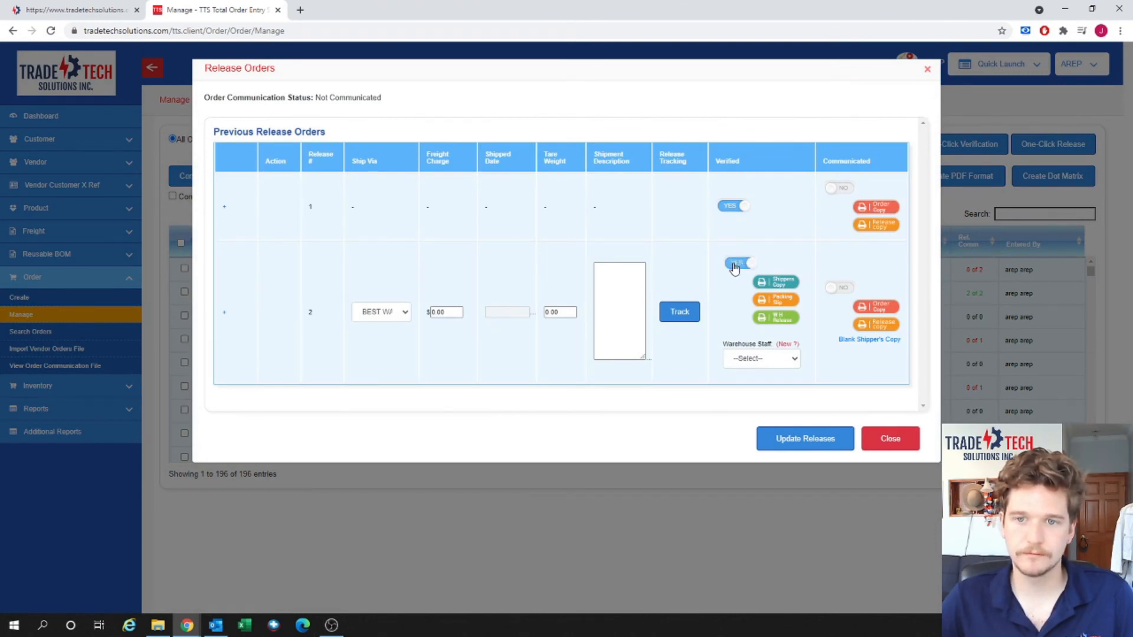
{"action": "left_click", "coordinate": [890, 438]}
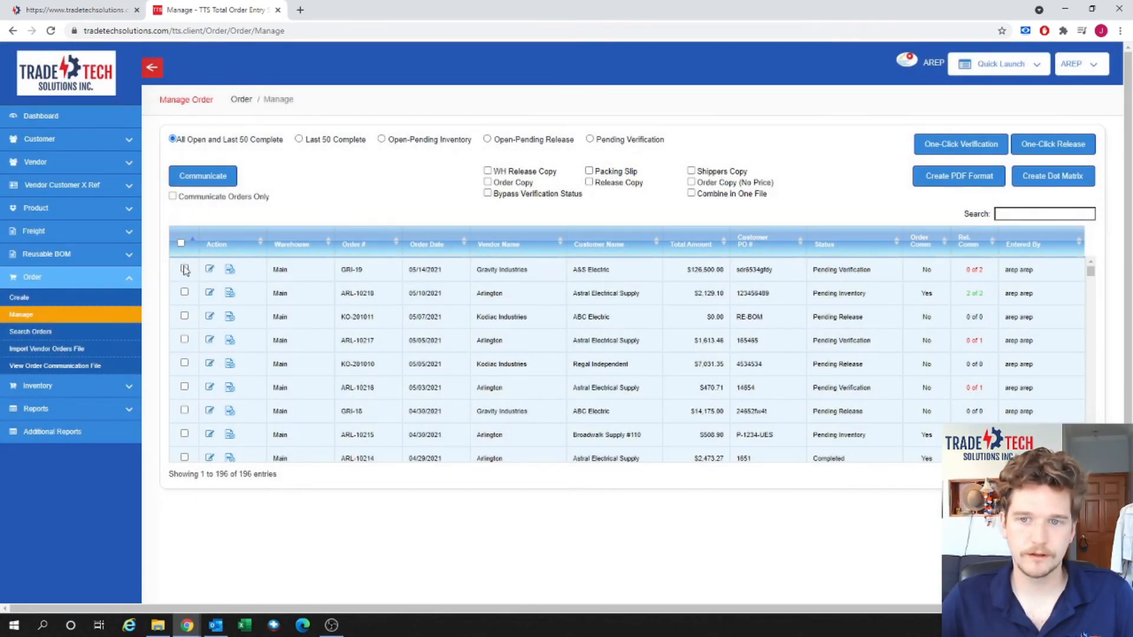
Run One-Click Verification on order GRI-19 and acknowledge the success message.
{"action": "left_click", "coordinate": [185, 270]}
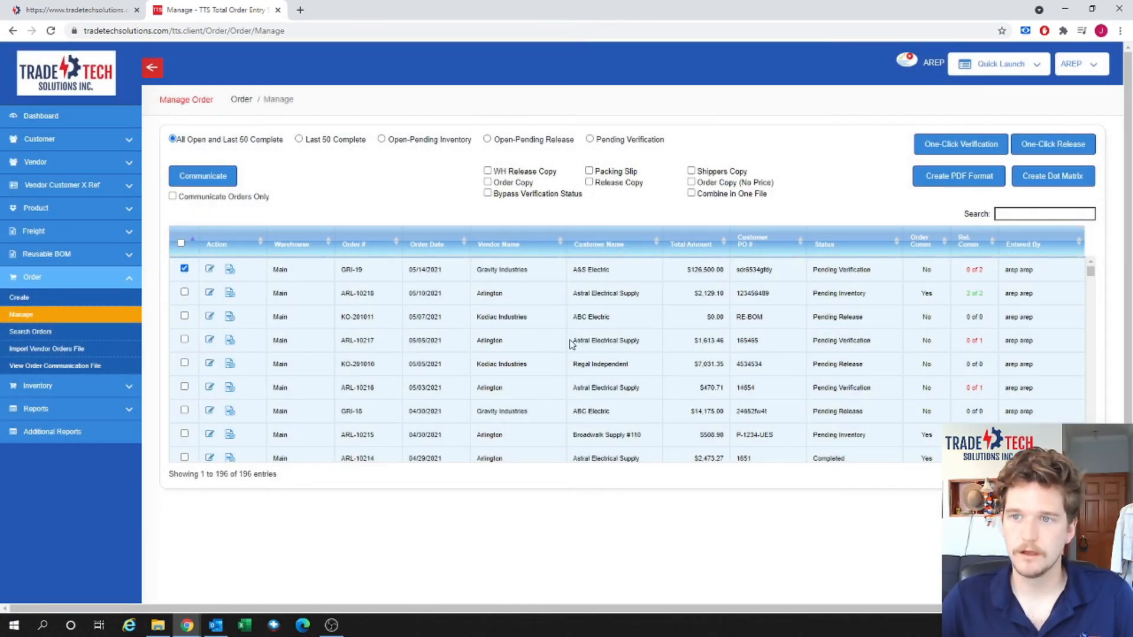
{"action": "left_click", "coordinate": [958, 147]}
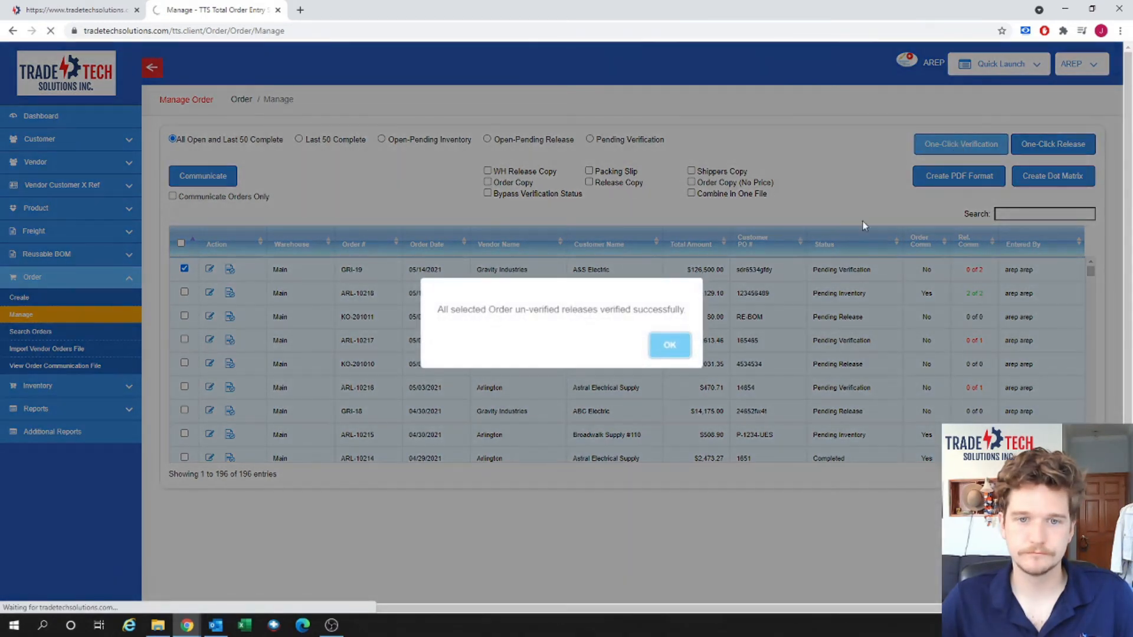
{"action": "left_click", "coordinate": [665, 349]}
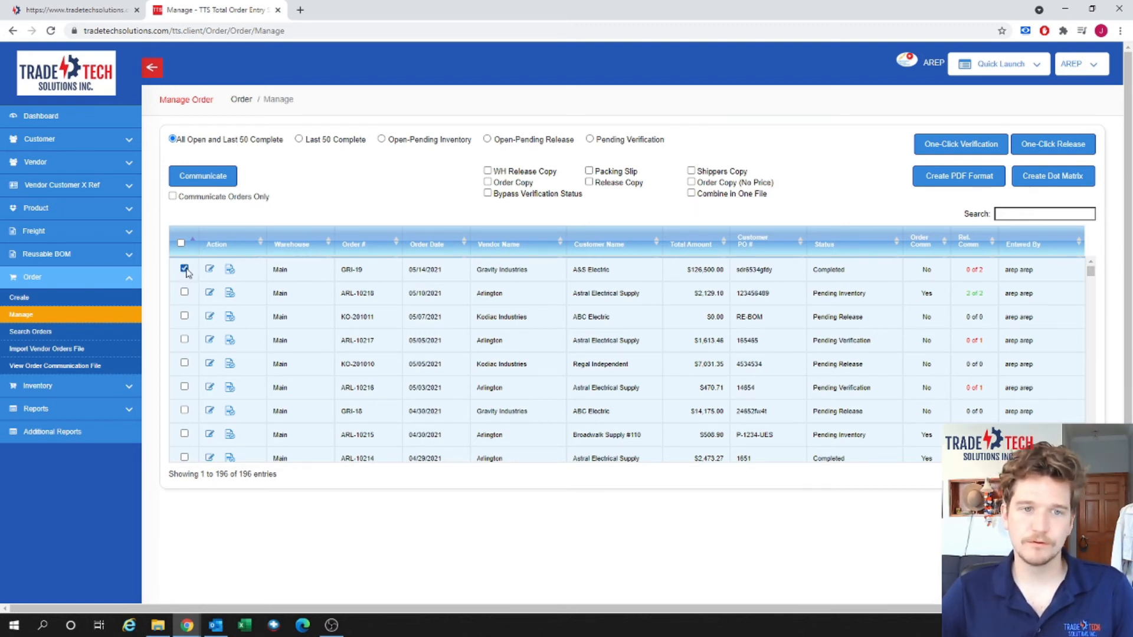
Select WH Release, Order, Release, Packing Slip and Shippers copies, bypassing verification status.
{"action": "left_click", "coordinate": [487, 171]}
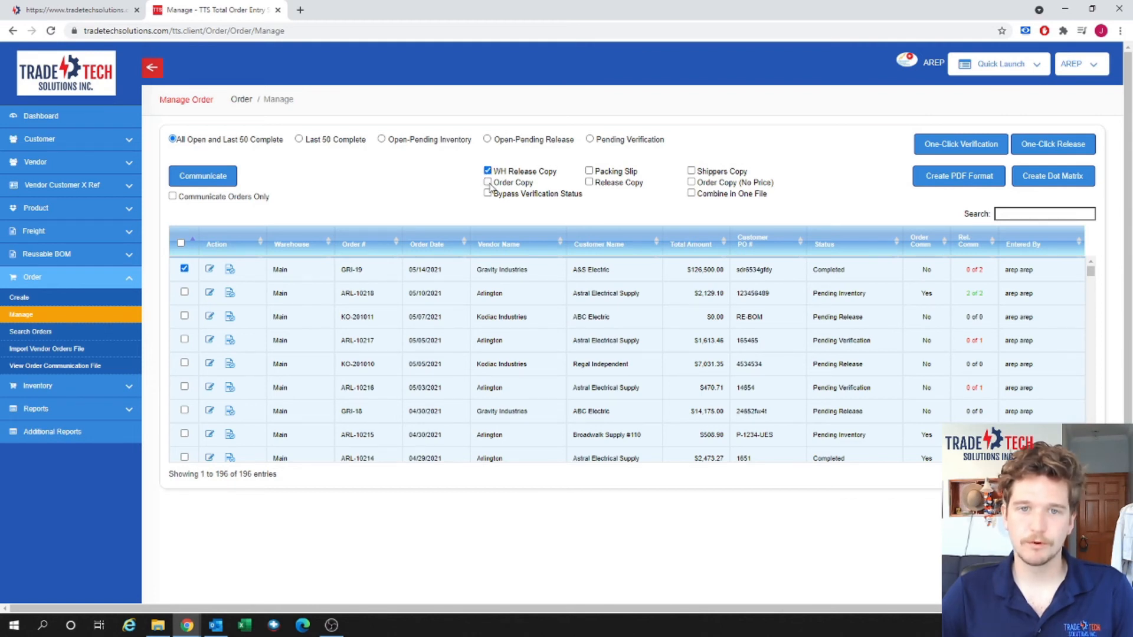
{"action": "left_click", "coordinate": [487, 182]}
{"action": "left_click", "coordinate": [487, 193]}
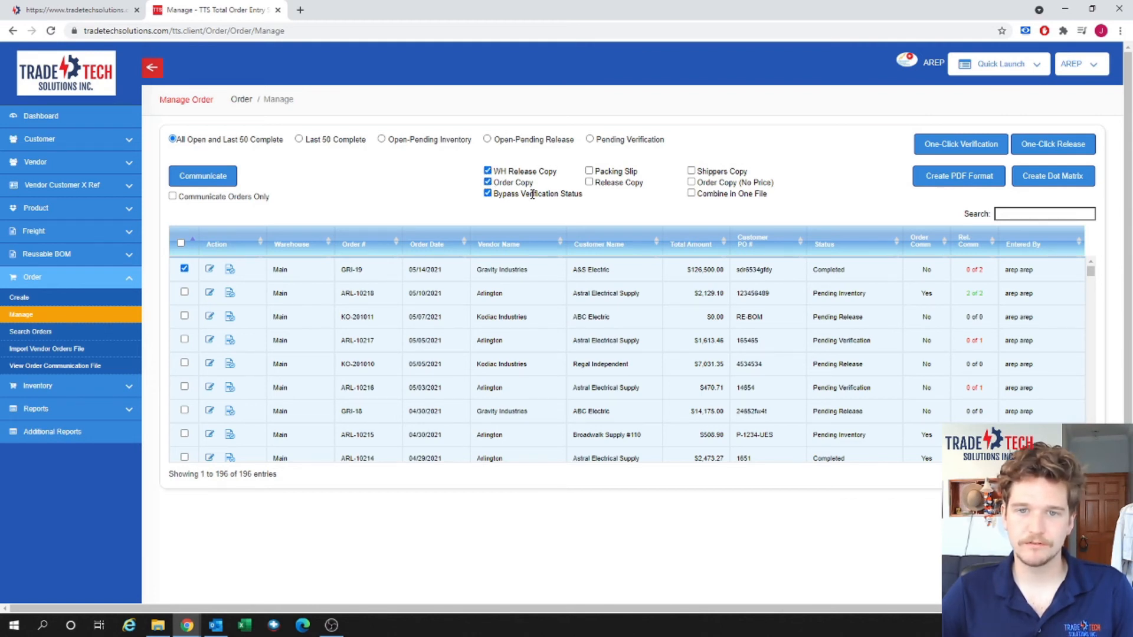
{"action": "left_click", "coordinate": [588, 182]}
{"action": "left_click", "coordinate": [589, 171]}
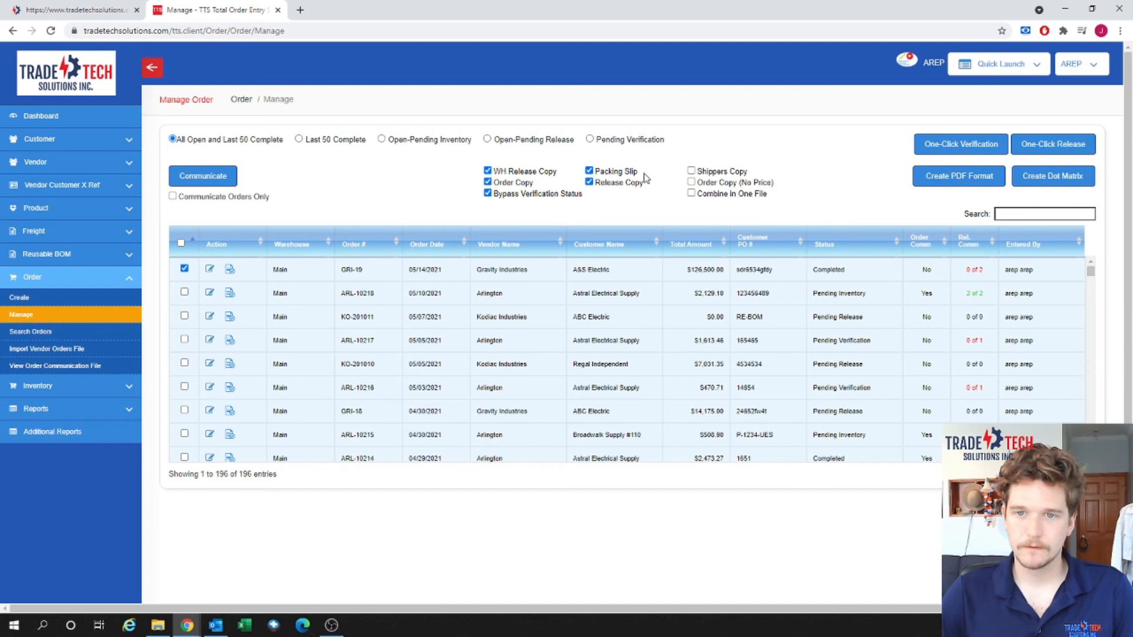
{"action": "left_click", "coordinate": [690, 171]}
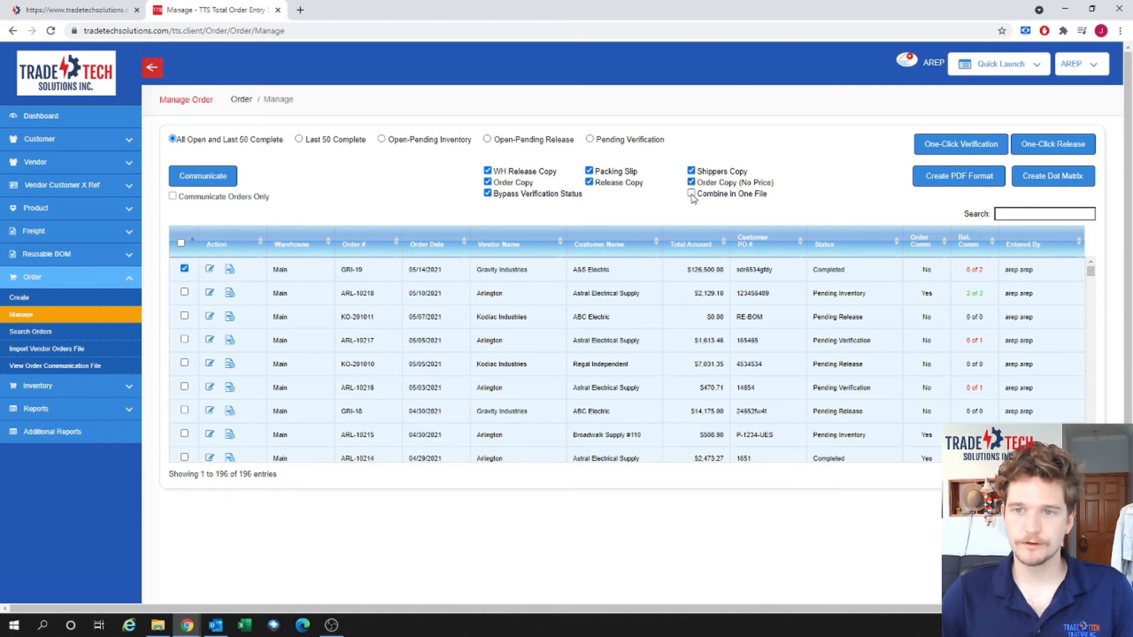
Combine the forms into one file, create the PDF, and open the download.
{"action": "left_click", "coordinate": [692, 193]}
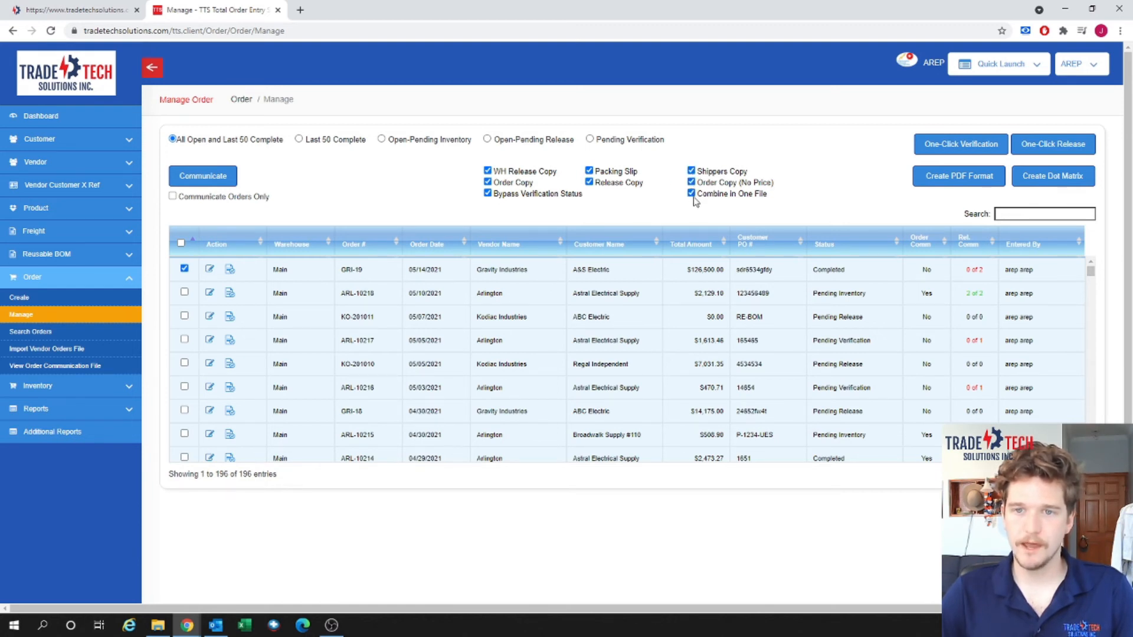
{"action": "left_click", "coordinate": [948, 177]}
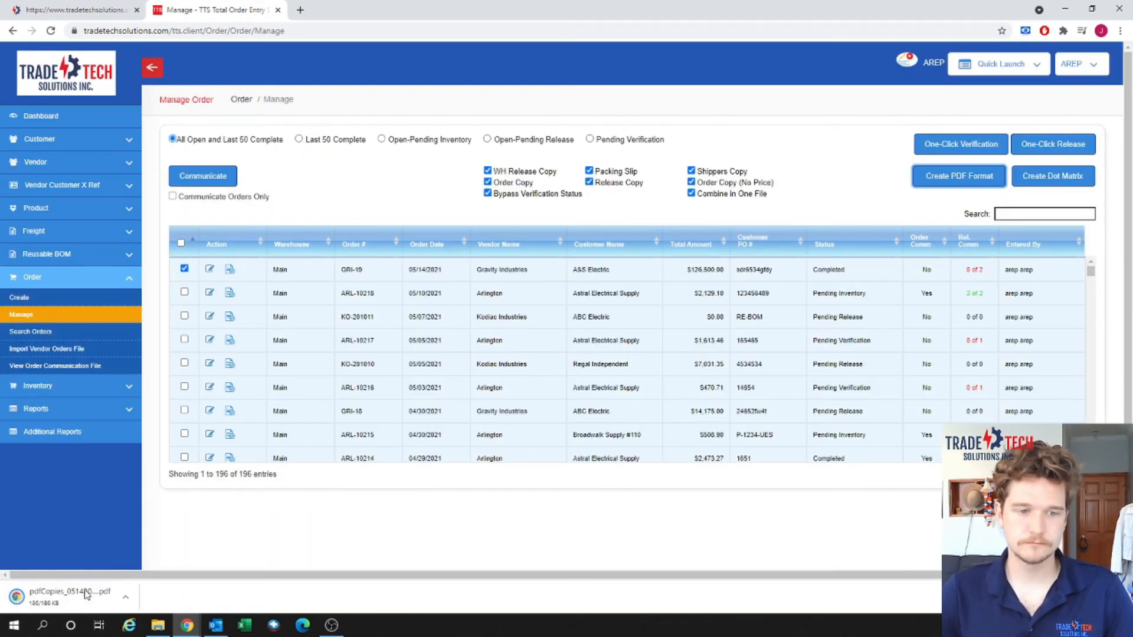
{"action": "left_click", "coordinate": [89, 593]}
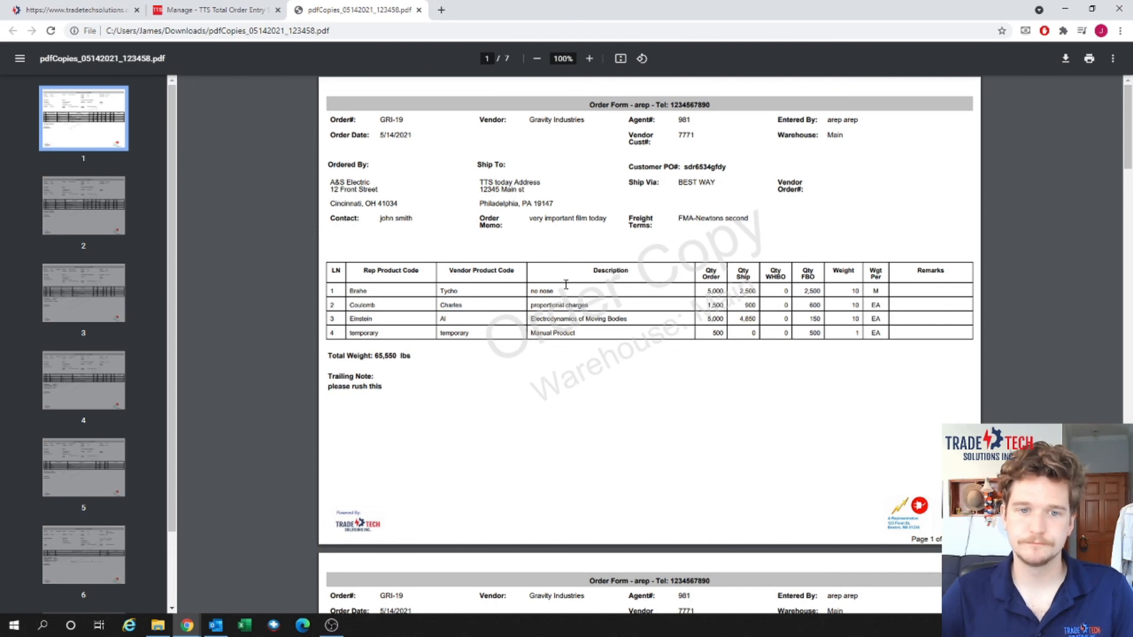
Scroll through the order copy and both release copy pages to page 5's packing slip.
{"action": "scroll", "coordinate": [664, 318], "scroll_direction": "down", "scroll_amount": 6}
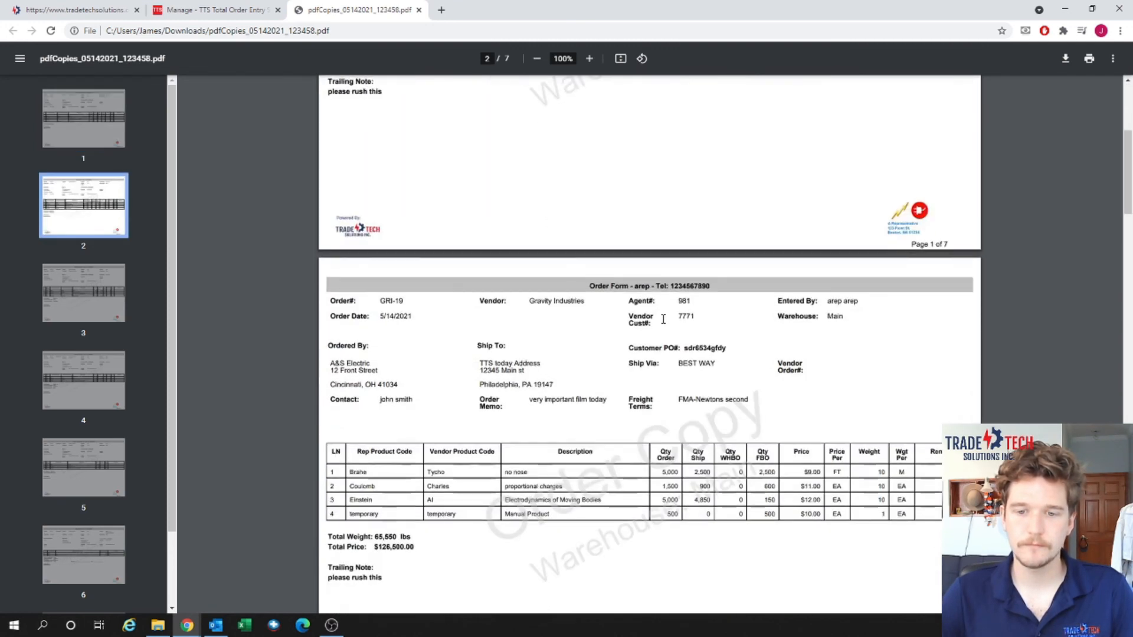
{"action": "scroll", "coordinate": [663, 318], "scroll_direction": "down", "scroll_amount": 2}
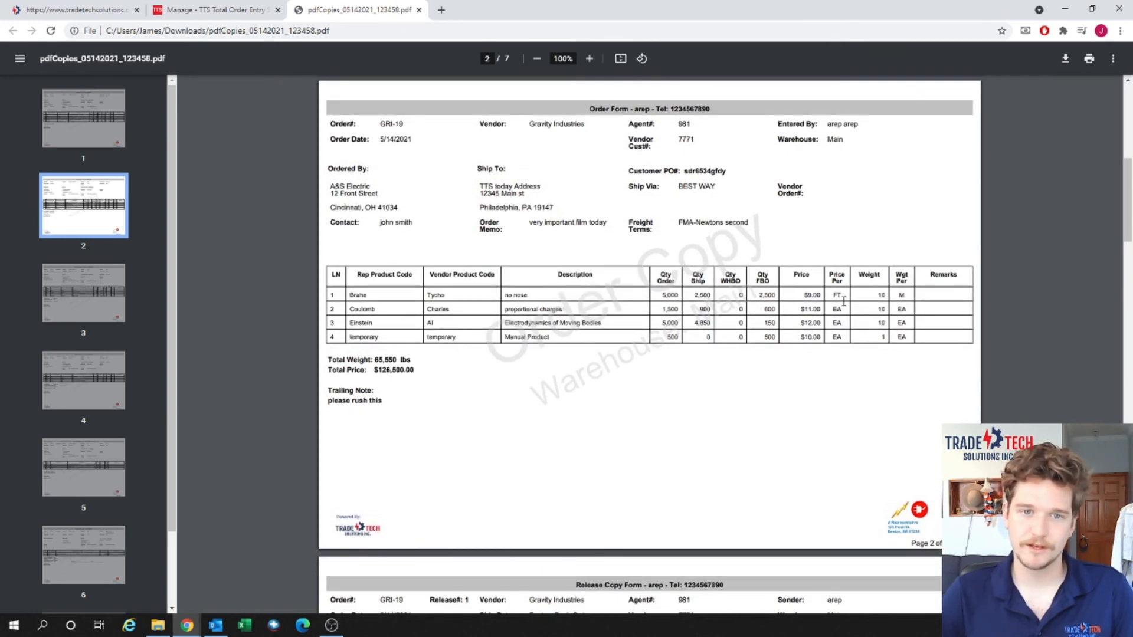
{"action": "scroll", "coordinate": [699, 288], "scroll_direction": "down", "scroll_amount": 4}
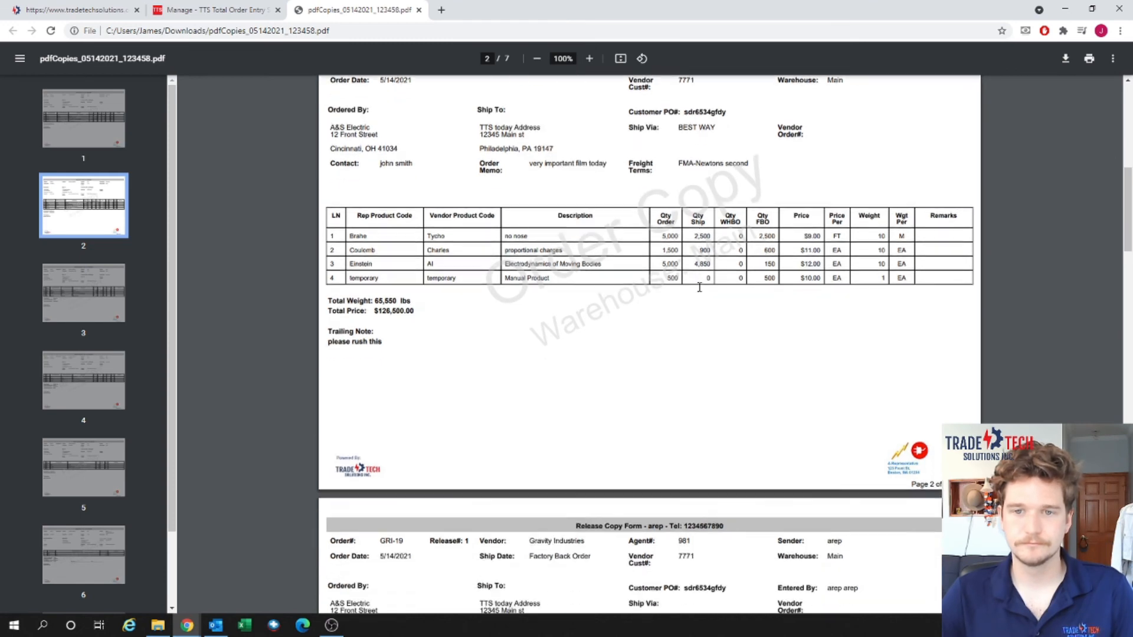
{"action": "scroll", "coordinate": [699, 287], "scroll_direction": "down", "scroll_amount": 5}
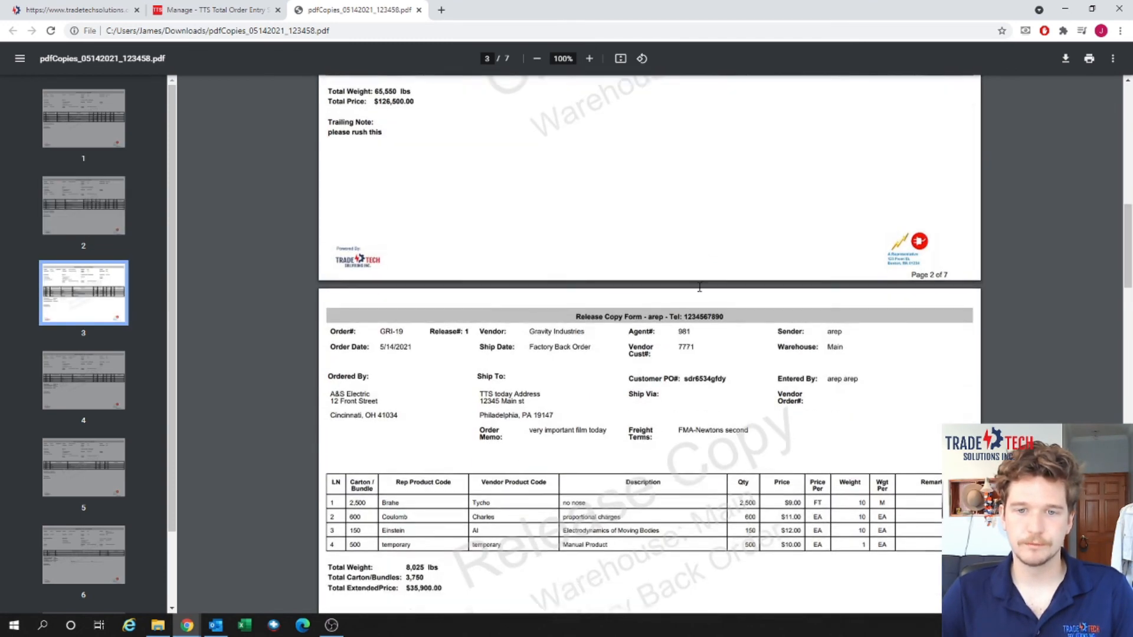
{"action": "scroll", "coordinate": [699, 287], "scroll_direction": "down", "scroll_amount": 1}
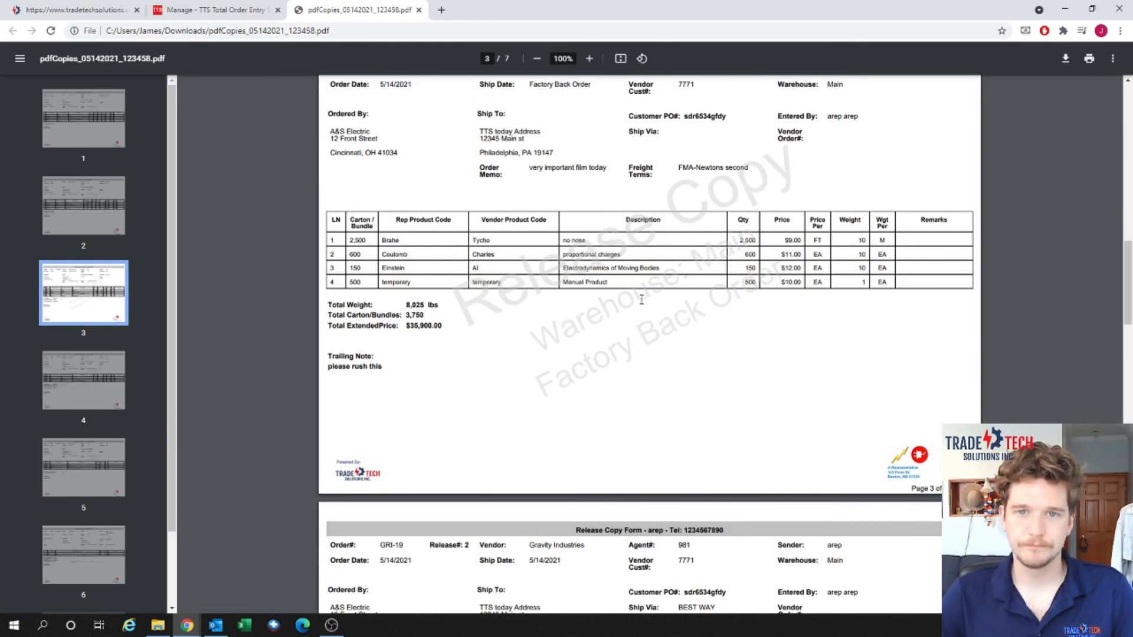
{"action": "scroll", "coordinate": [642, 300], "scroll_direction": "up", "scroll_amount": 1}
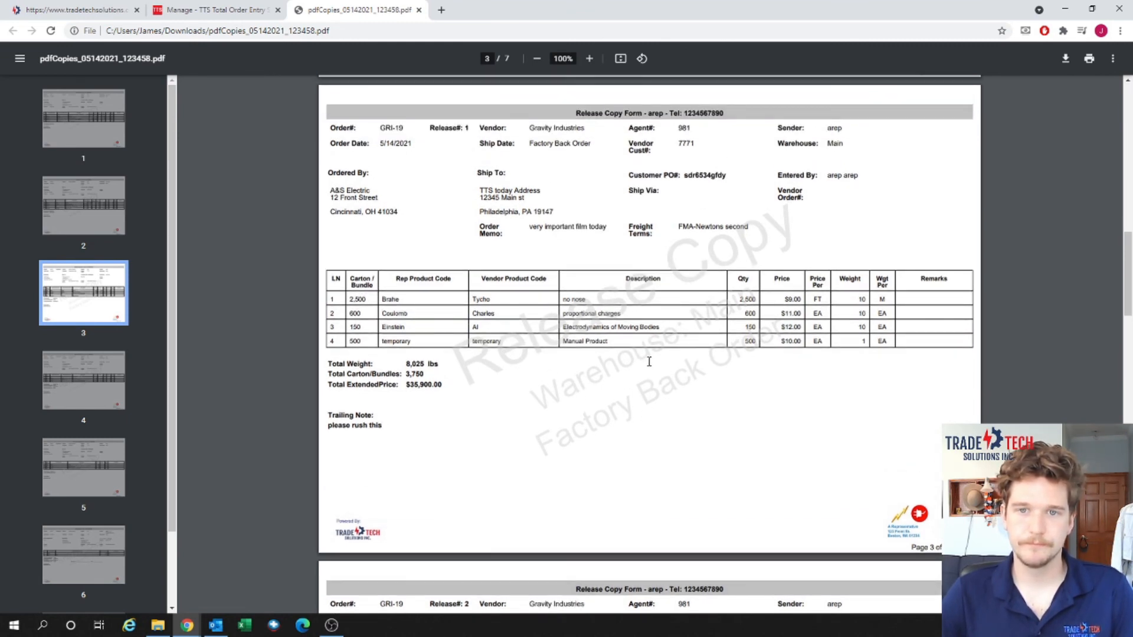
{"action": "scroll", "coordinate": [649, 361], "scroll_direction": "down", "scroll_amount": 1}
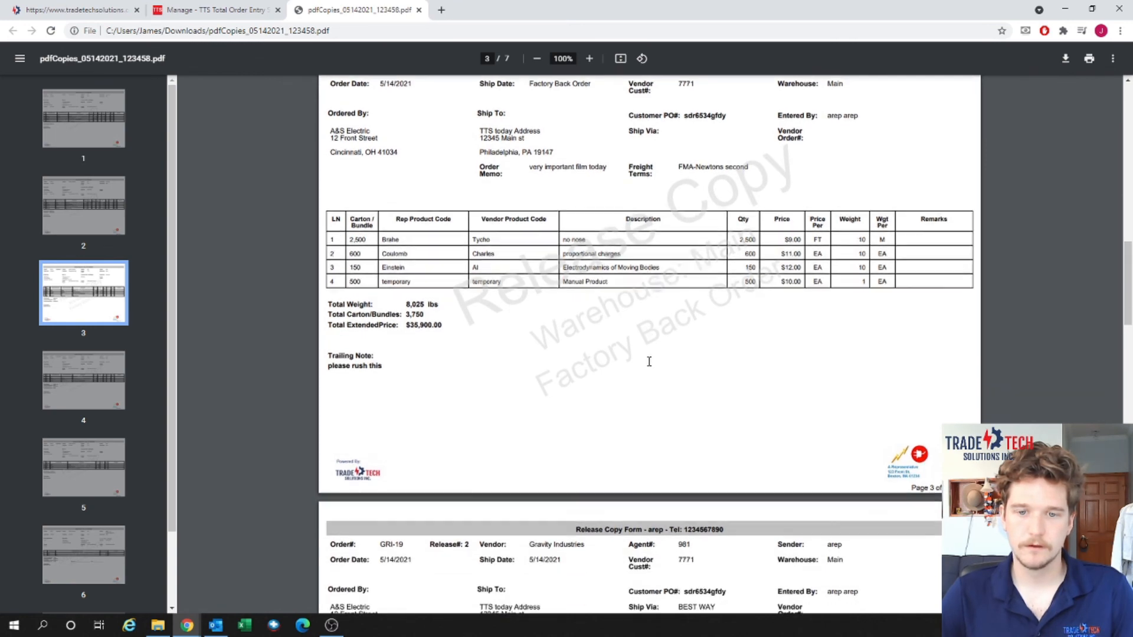
{"action": "scroll", "coordinate": [649, 361], "scroll_direction": "down", "scroll_amount": 2}
{"action": "scroll", "coordinate": [649, 361], "scroll_direction": "down", "scroll_amount": 5}
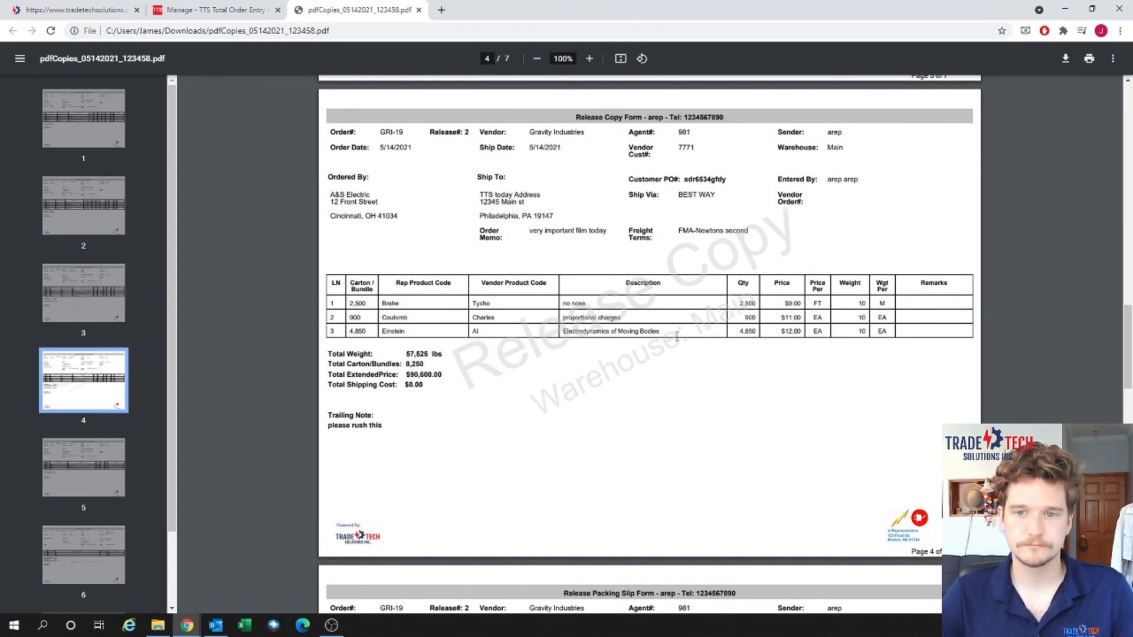
{"action": "scroll", "coordinate": [677, 336], "scroll_direction": "down", "scroll_amount": 2}
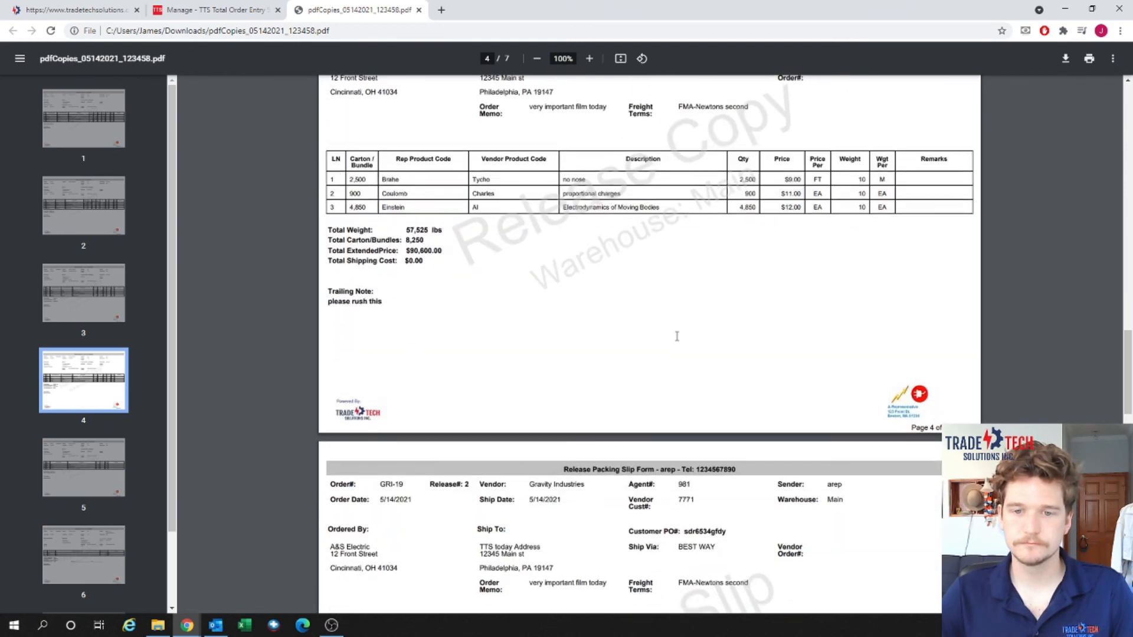
{"action": "scroll", "coordinate": [677, 337], "scroll_direction": "down", "scroll_amount": 5}
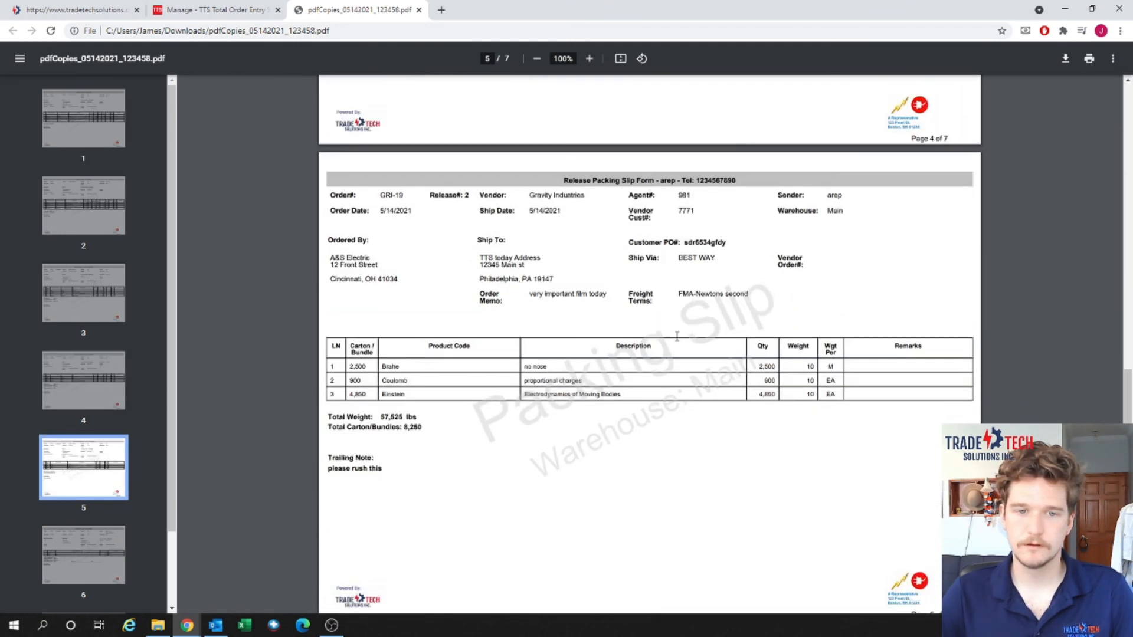
Review PDF pages 5–7, ending on GRI-19's 57,525 lbs picking form, then return to the Manage page.
{"action": "scroll", "coordinate": [677, 336], "scroll_direction": "down", "scroll_amount": 1}
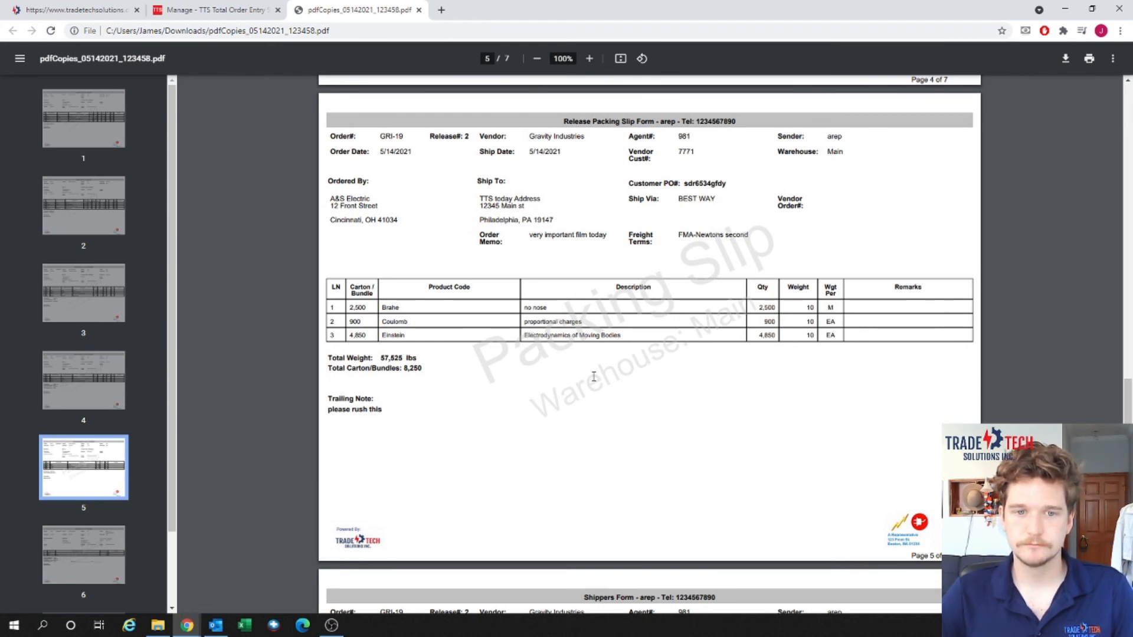
{"action": "scroll", "coordinate": [593, 376], "scroll_direction": "down", "scroll_amount": 5}
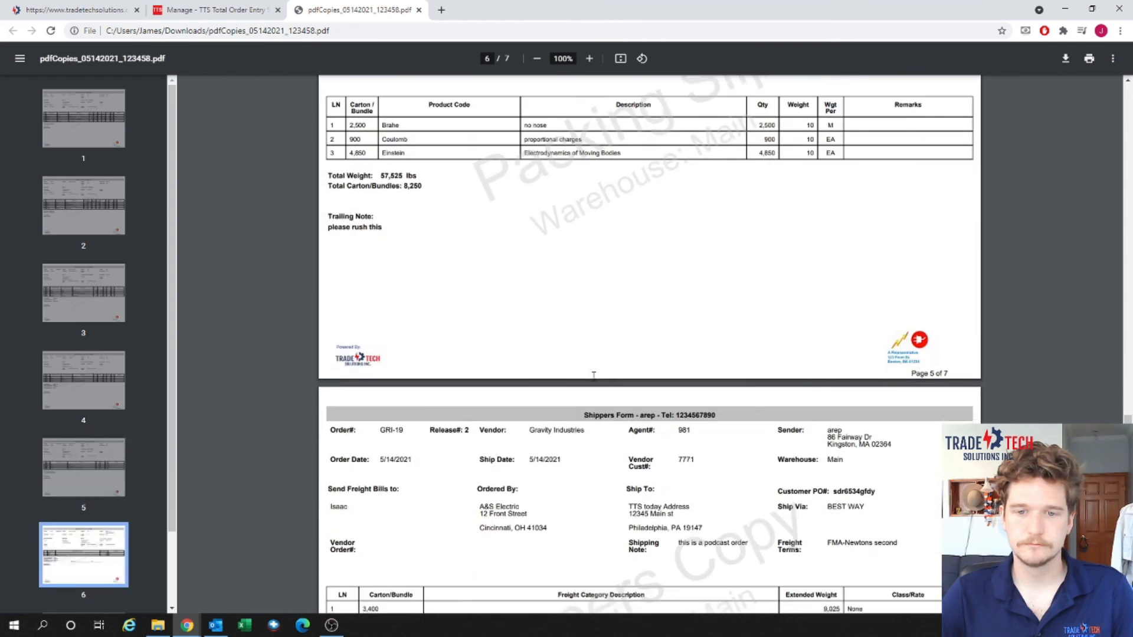
{"action": "scroll", "coordinate": [594, 376], "scroll_direction": "down", "scroll_amount": 3}
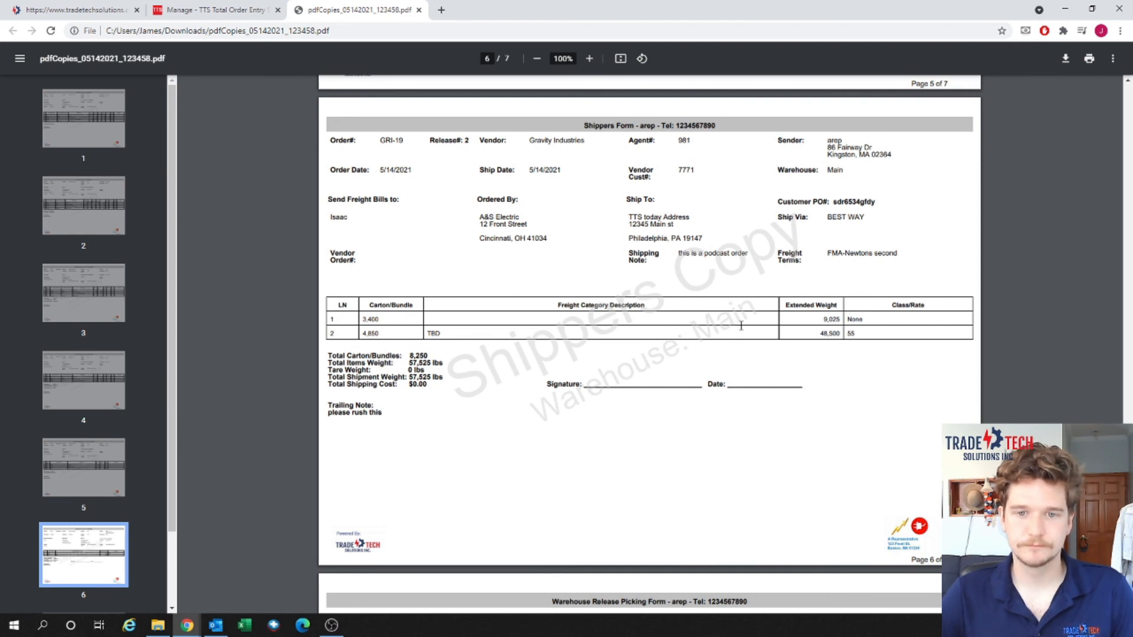
{"action": "scroll", "coordinate": [741, 326], "scroll_direction": "down", "scroll_amount": 6}
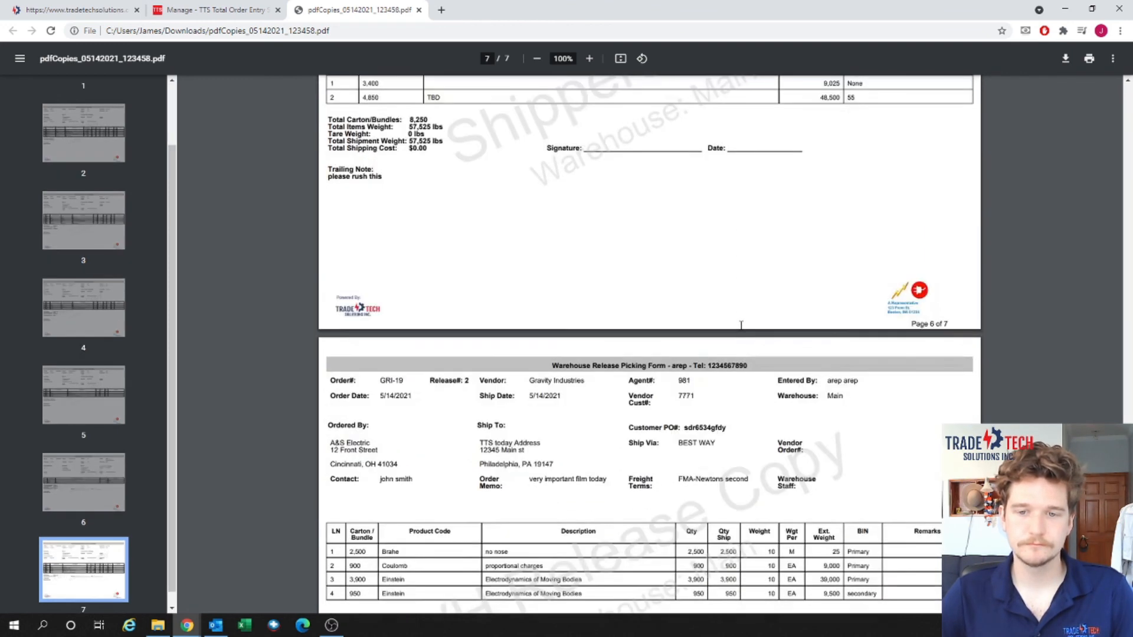
{"action": "scroll", "coordinate": [741, 325], "scroll_direction": "down", "scroll_amount": 2}
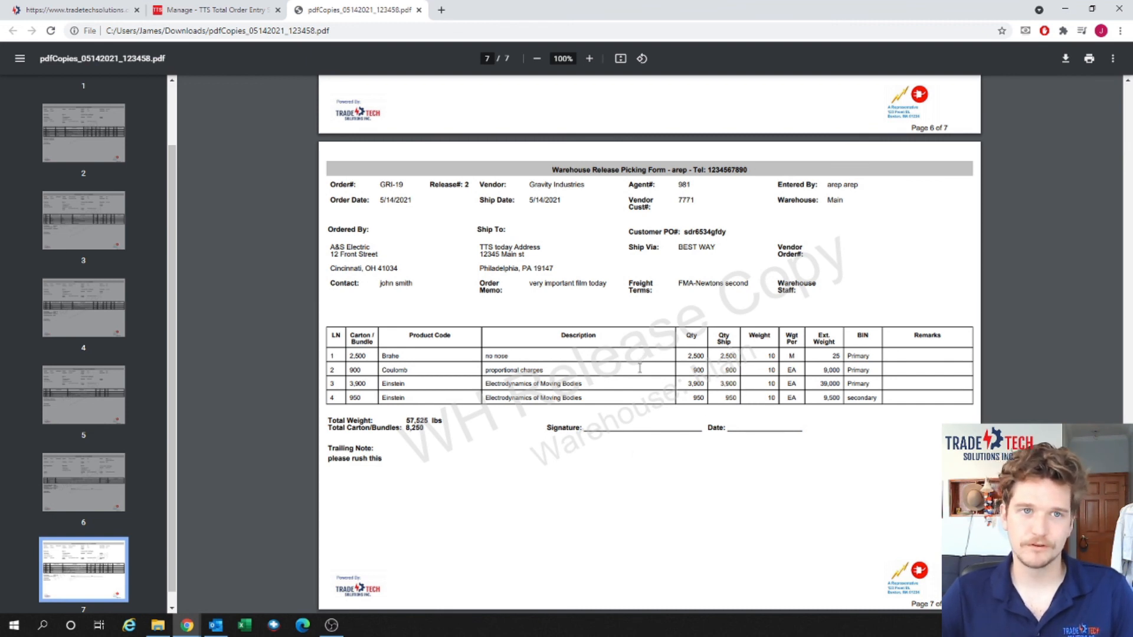
{"action": "left_click", "coordinate": [247, 8]}
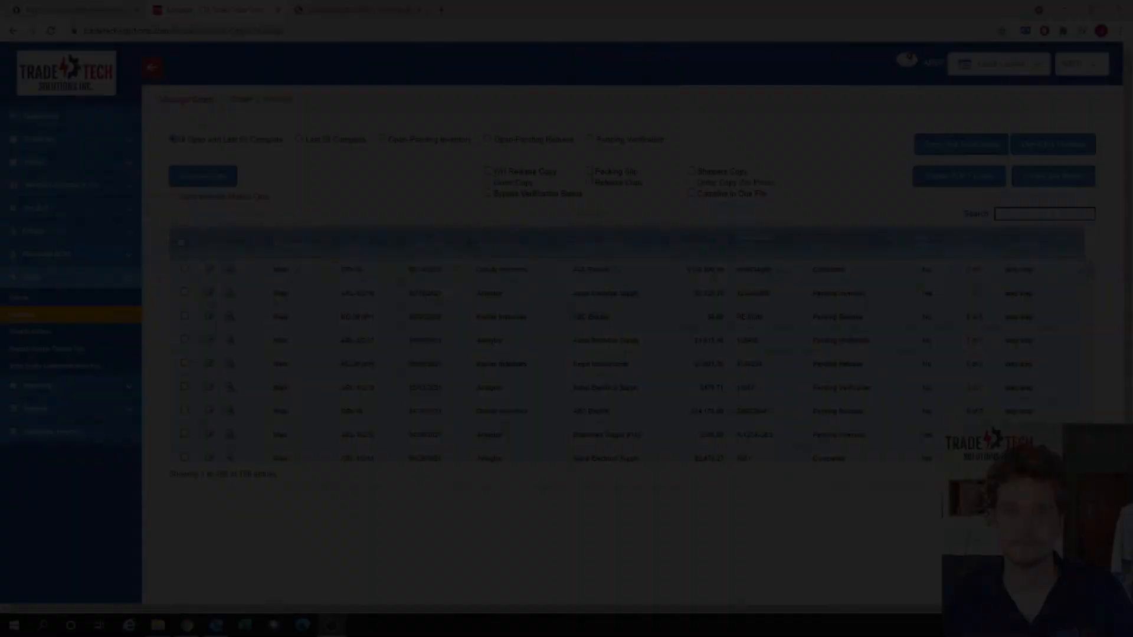